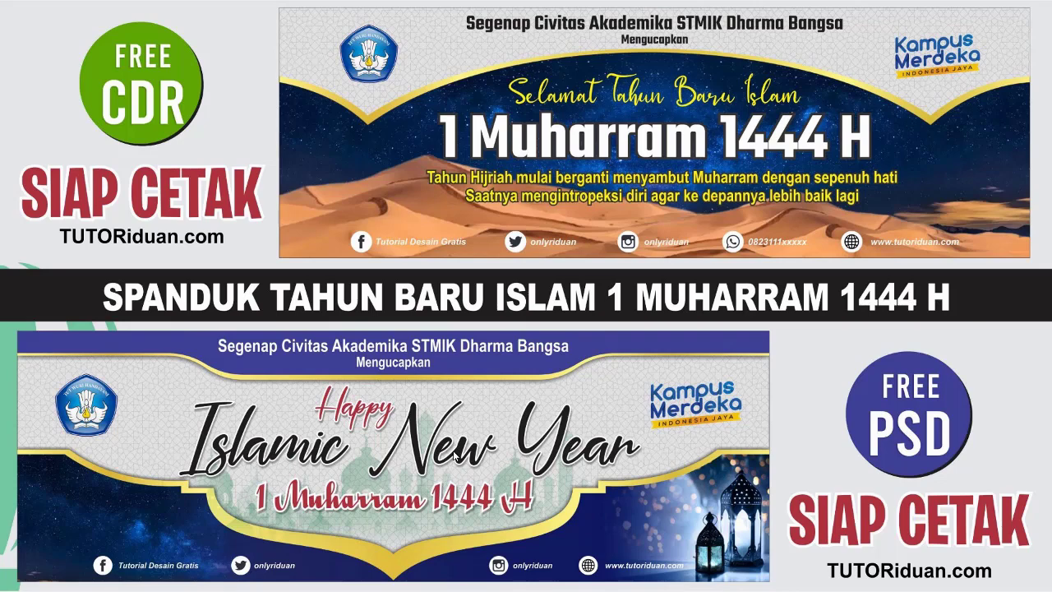
Open Google Chrome and go to tutoriduan.com.
{"action": "left_click", "coordinate": [453, 456]}
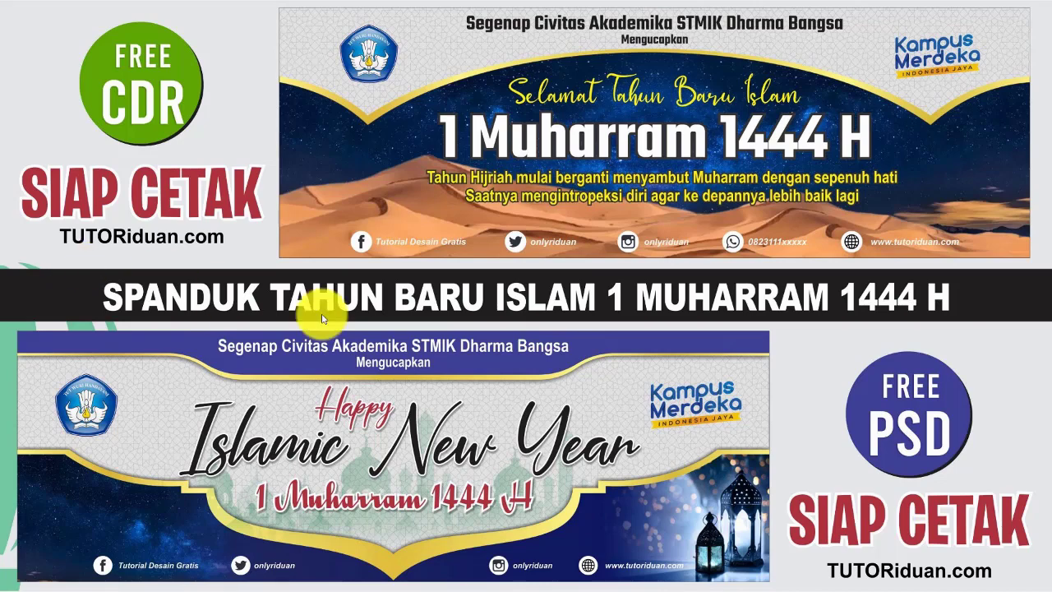
{"action": "left_click", "coordinate": [676, 580]}
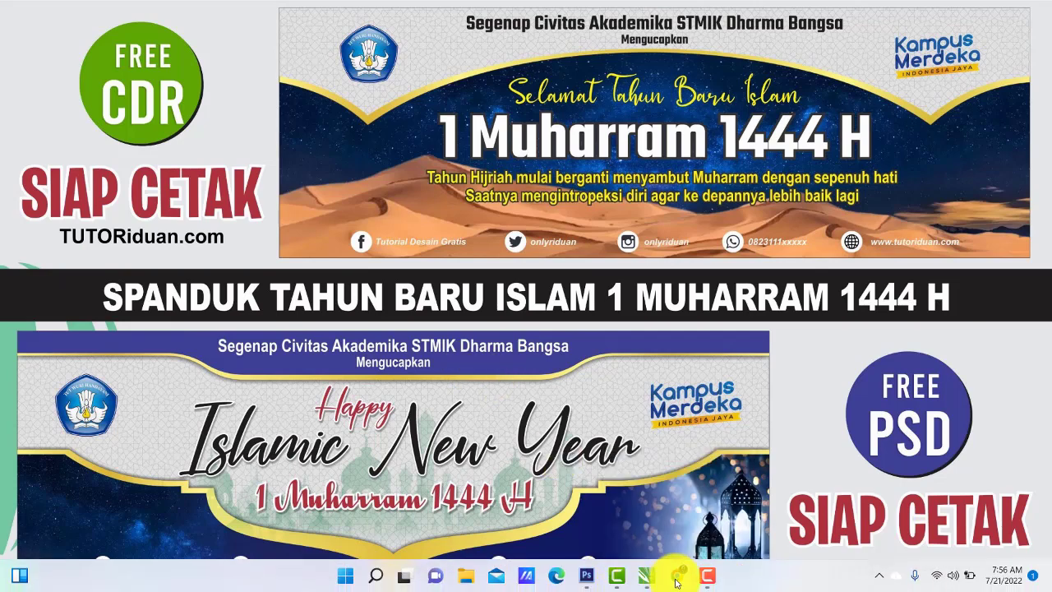
{"action": "left_click", "coordinate": [198, 38]}
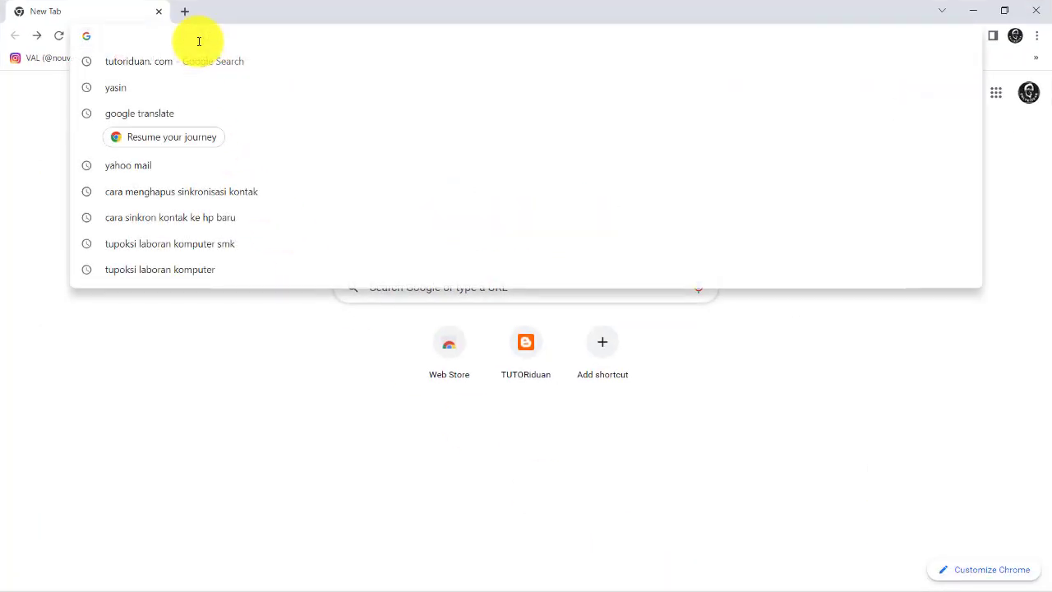
{"action": "type", "text": "tutoriduan.com"}
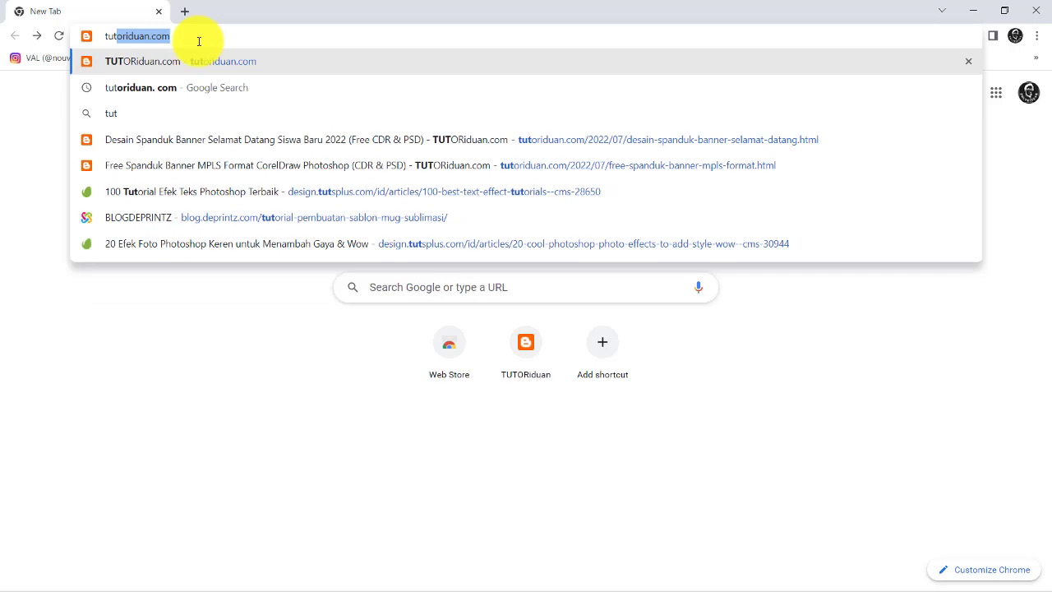
{"action": "left_click", "coordinate": [180, 69]}
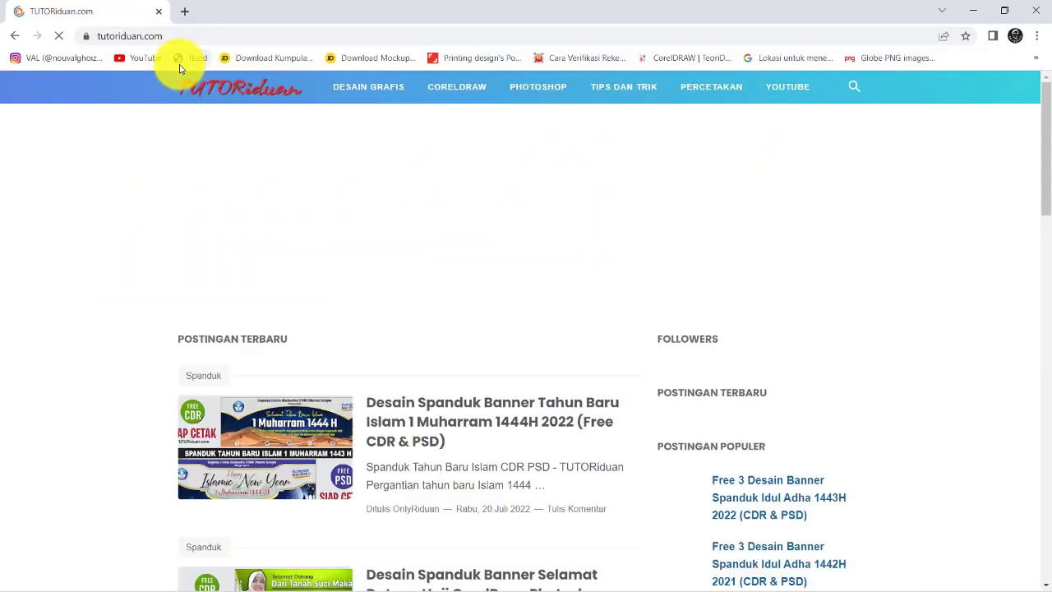
Dismiss the adverts and open the 1 Muharram 1444H banner article.
{"action": "scroll", "coordinate": [144, 198], "scroll_direction": "down", "scroll_amount": 2}
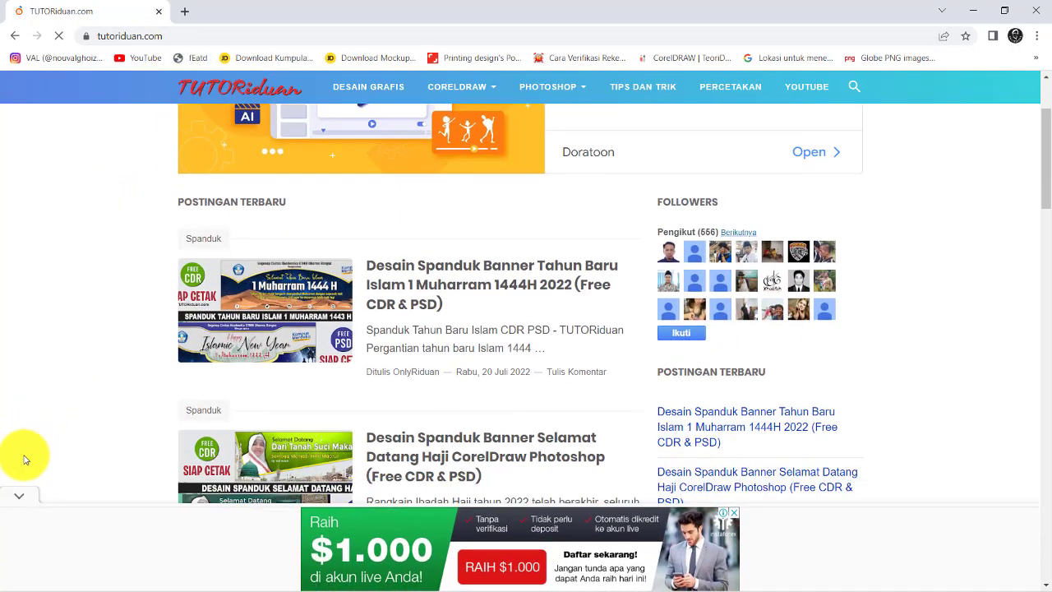
{"action": "left_click", "coordinate": [19, 495]}
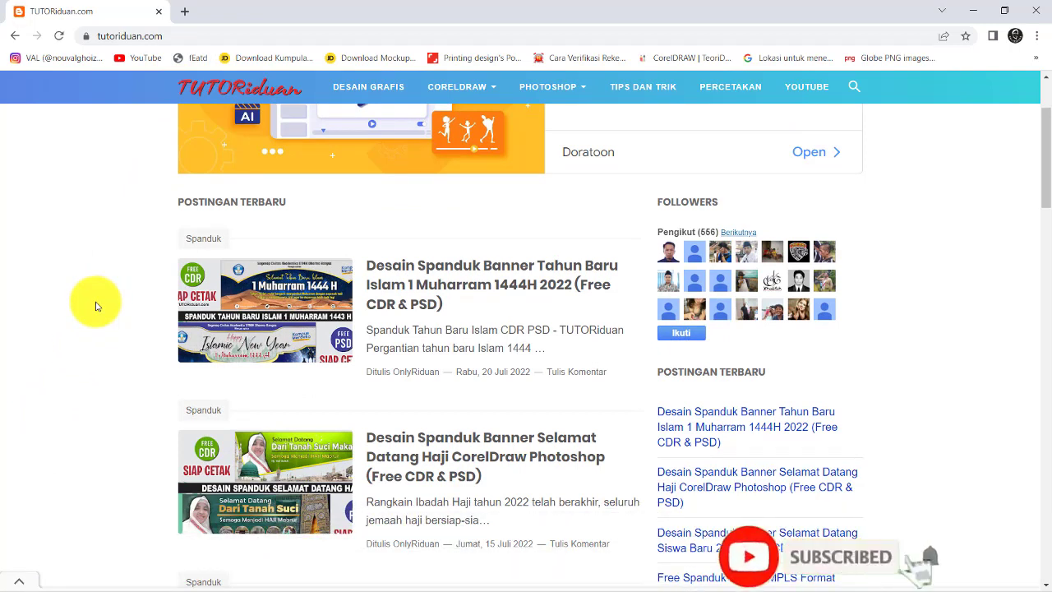
{"action": "scroll", "coordinate": [96, 304], "scroll_direction": "down", "scroll_amount": 1}
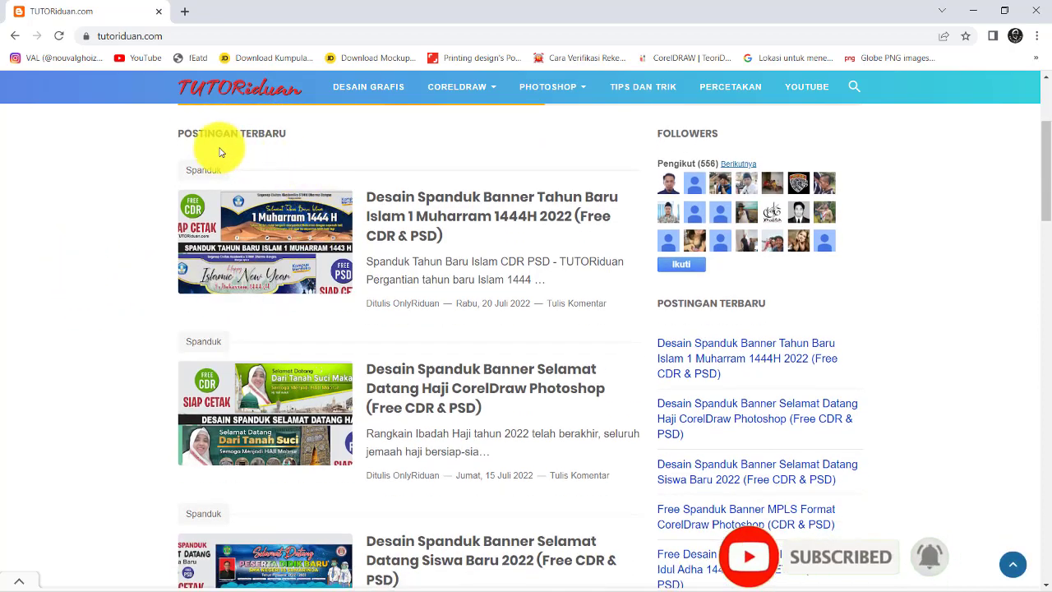
{"action": "left_click", "coordinate": [429, 201]}
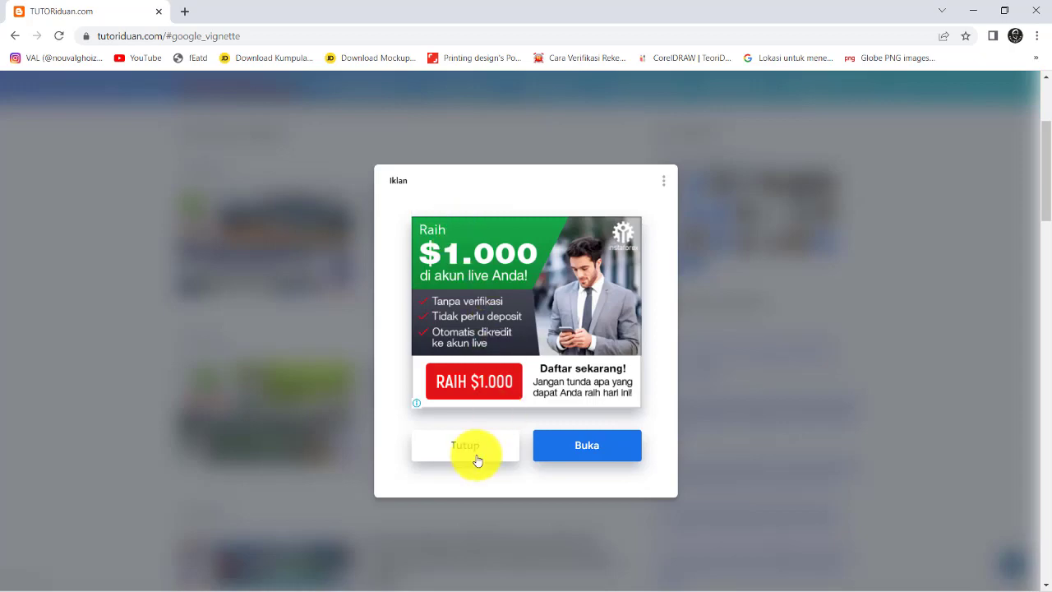
{"action": "left_click", "coordinate": [477, 459]}
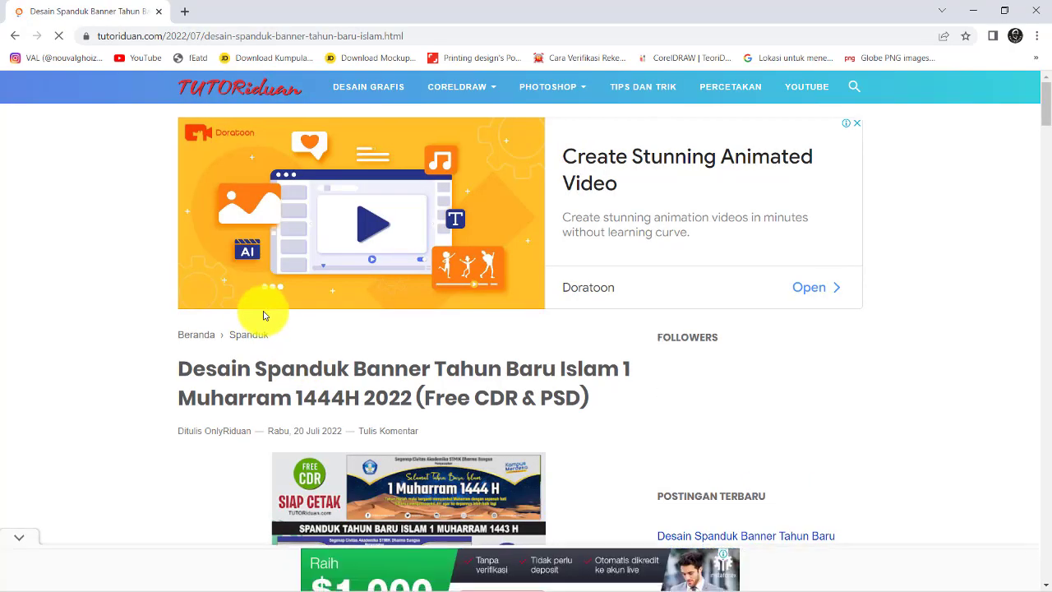
Scroll down to the first banner and view its preview enlarged.
{"action": "scroll", "coordinate": [266, 304], "scroll_direction": "down", "scroll_amount": 3}
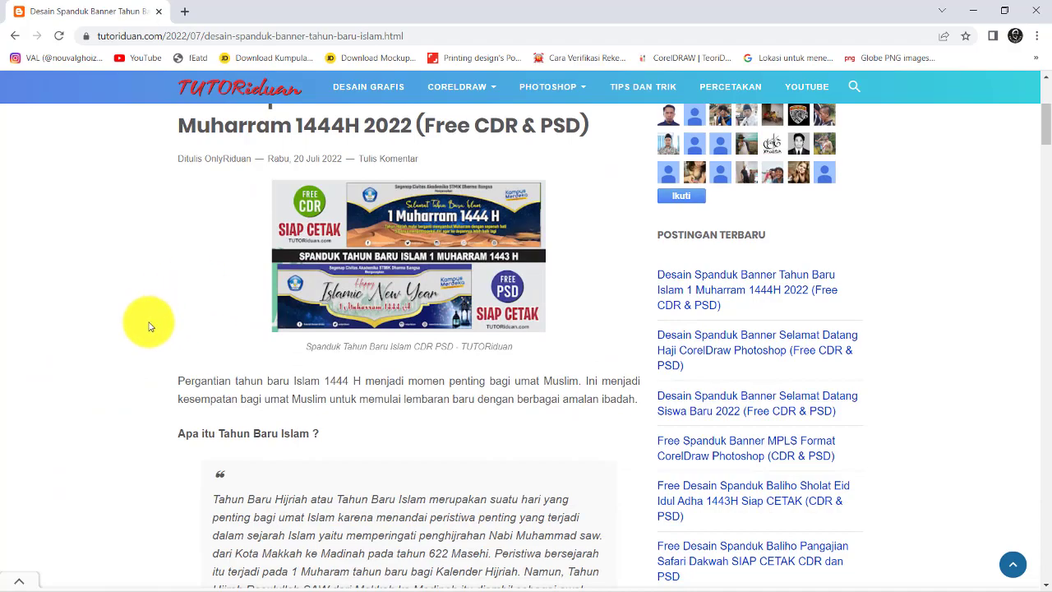
{"action": "scroll", "coordinate": [192, 307], "scroll_direction": "down", "scroll_amount": 3}
{"action": "scroll", "coordinate": [192, 307], "scroll_direction": "down", "scroll_amount": 3}
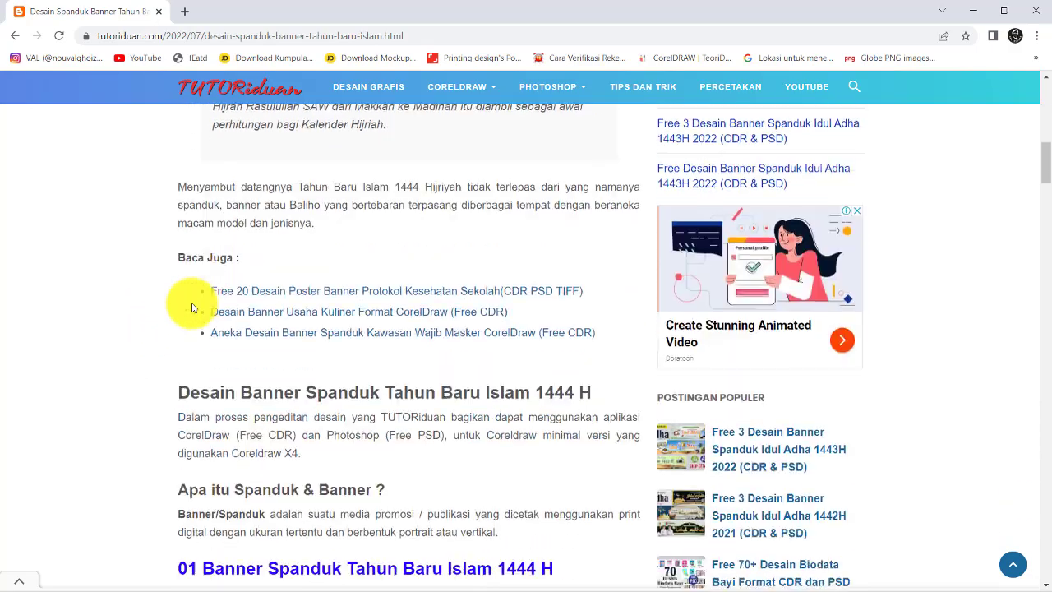
{"action": "scroll", "coordinate": [192, 307], "scroll_direction": "down", "scroll_amount": 2}
{"action": "scroll", "coordinate": [192, 306], "scroll_direction": "down", "scroll_amount": 2}
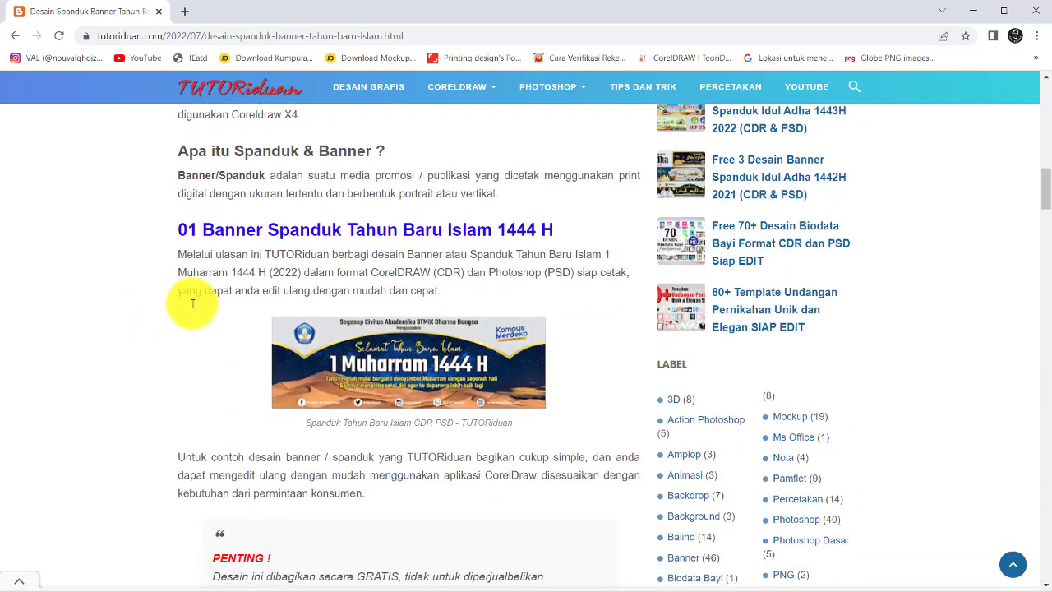
{"action": "scroll", "coordinate": [192, 304], "scroll_direction": "down", "scroll_amount": 1}
{"action": "left_click", "coordinate": [381, 307]}
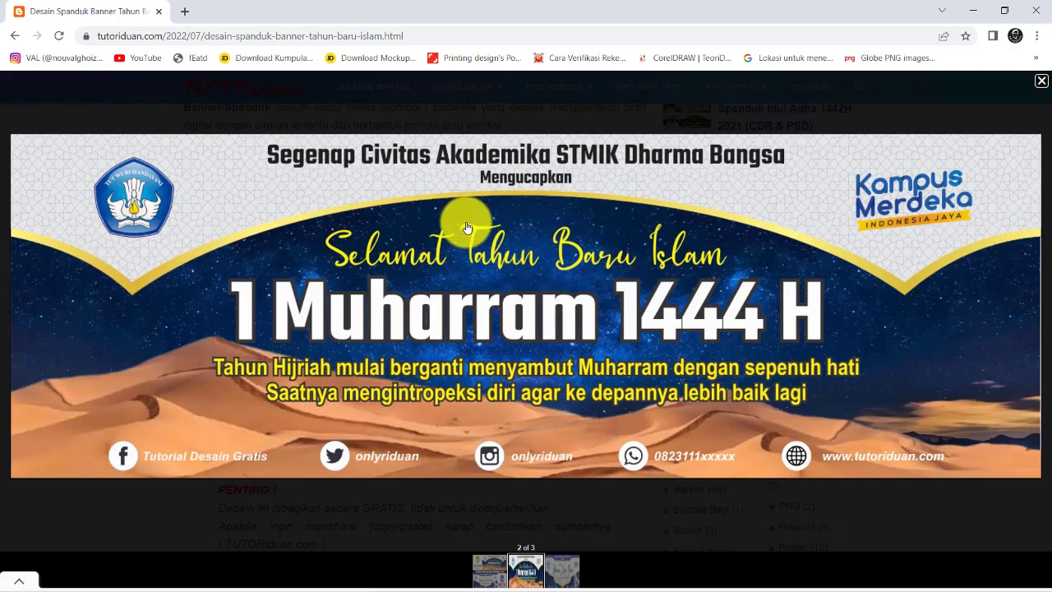
{"action": "left_click", "coordinate": [1040, 81]}
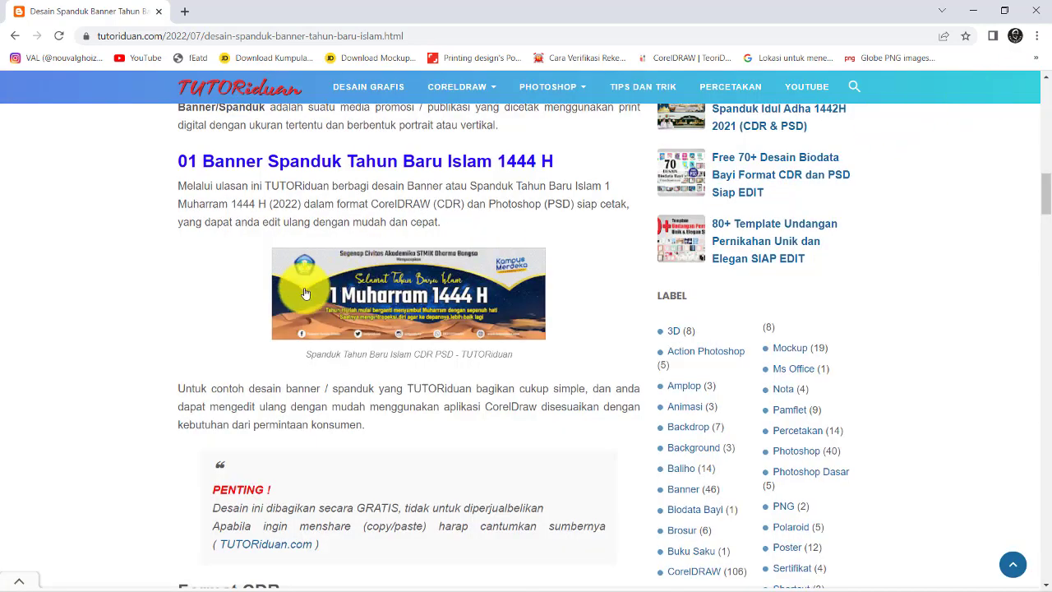
Read the first banner's CDR and PSD details (10 x 30 cm, 1 x 3 m print) down to 02 Banner.
{"action": "scroll", "coordinate": [304, 293], "scroll_direction": "down", "scroll_amount": 2}
{"action": "scroll", "coordinate": [304, 293], "scroll_direction": "down", "scroll_amount": 1}
{"action": "scroll", "coordinate": [301, 247], "scroll_direction": "down", "scroll_amount": 1}
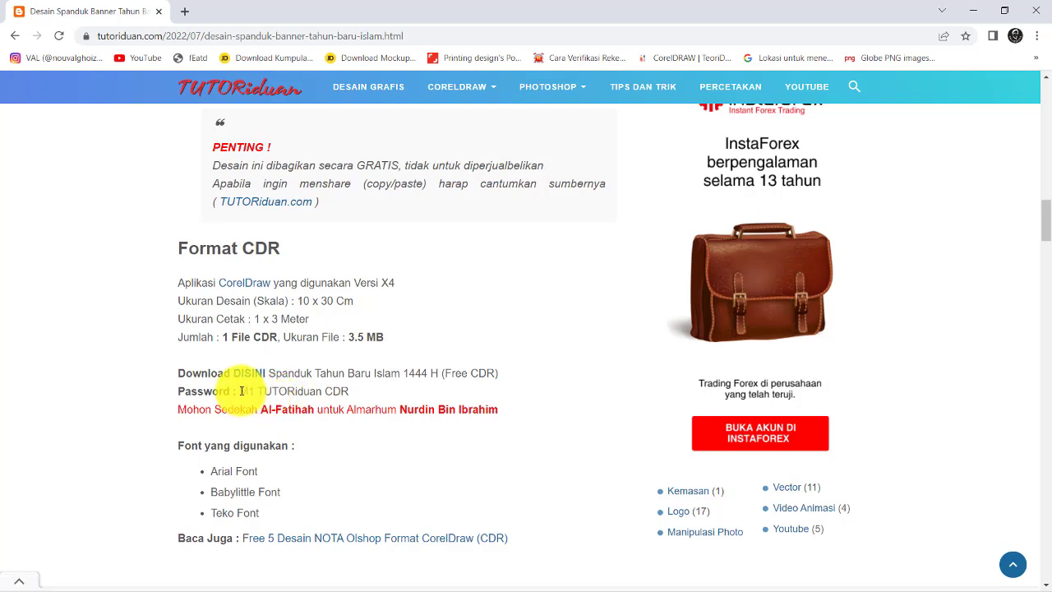
{"action": "scroll", "coordinate": [290, 334], "scroll_direction": "down", "scroll_amount": 1}
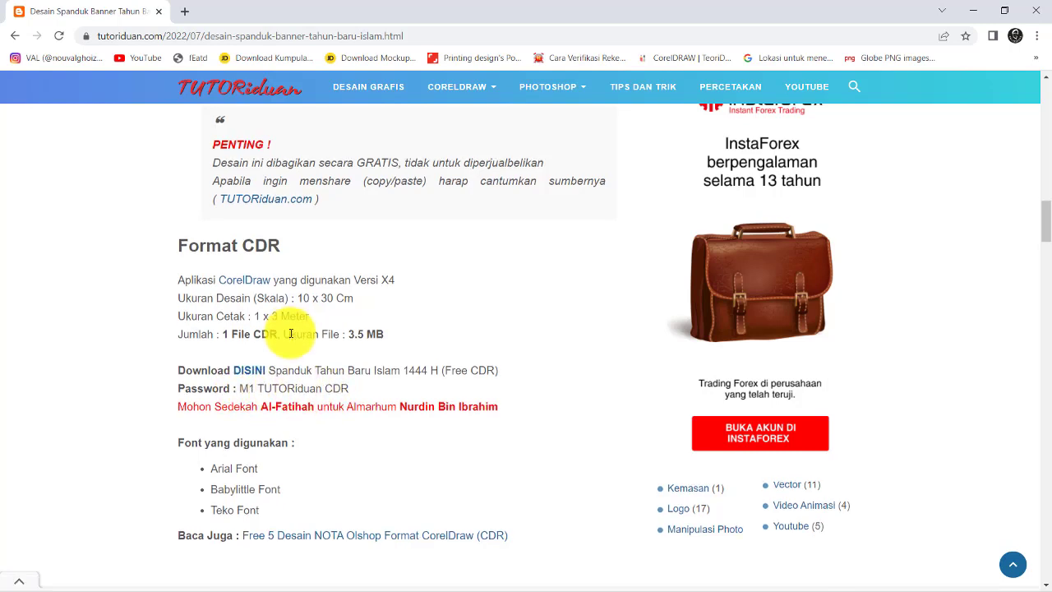
{"action": "scroll", "coordinate": [290, 333], "scroll_direction": "down", "scroll_amount": 2}
{"action": "scroll", "coordinate": [235, 318], "scroll_direction": "down", "scroll_amount": 1}
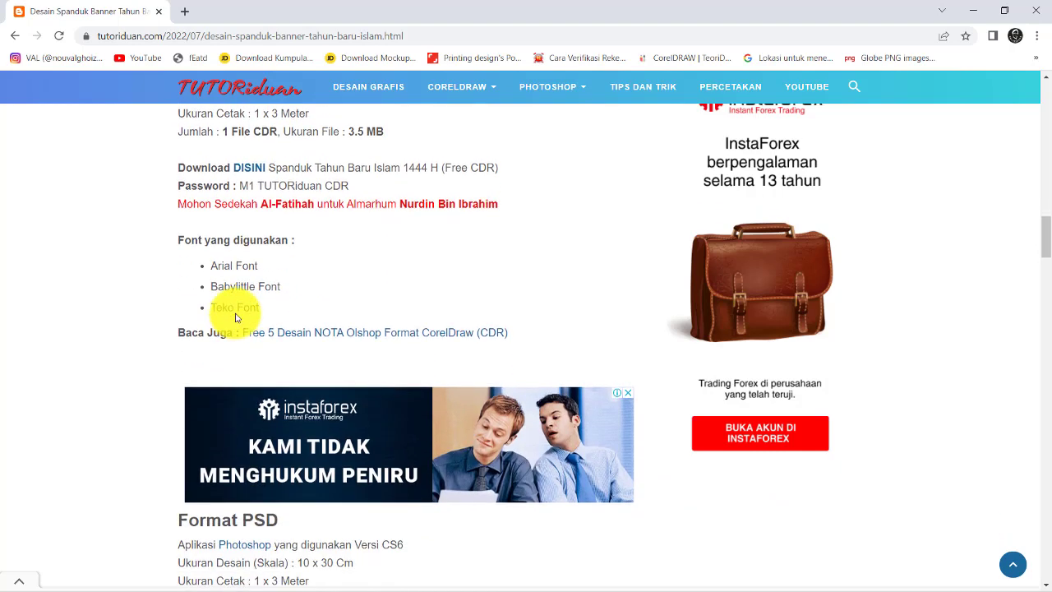
{"action": "scroll", "coordinate": [246, 316], "scroll_direction": "up", "scroll_amount": 3}
{"action": "scroll", "coordinate": [258, 325], "scroll_direction": "down", "scroll_amount": 1}
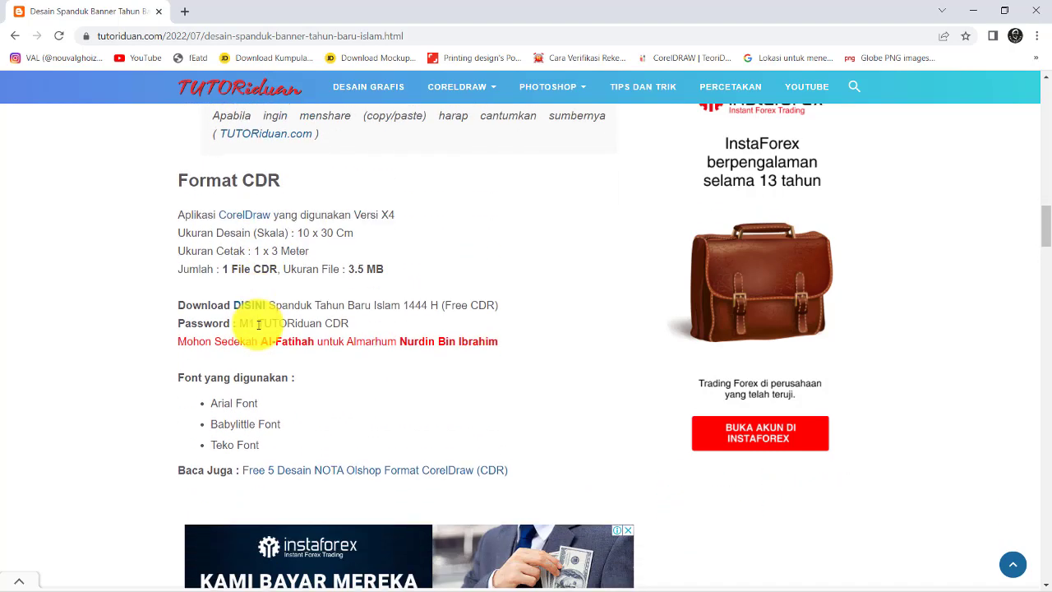
{"action": "scroll", "coordinate": [283, 305], "scroll_direction": "down", "scroll_amount": 4}
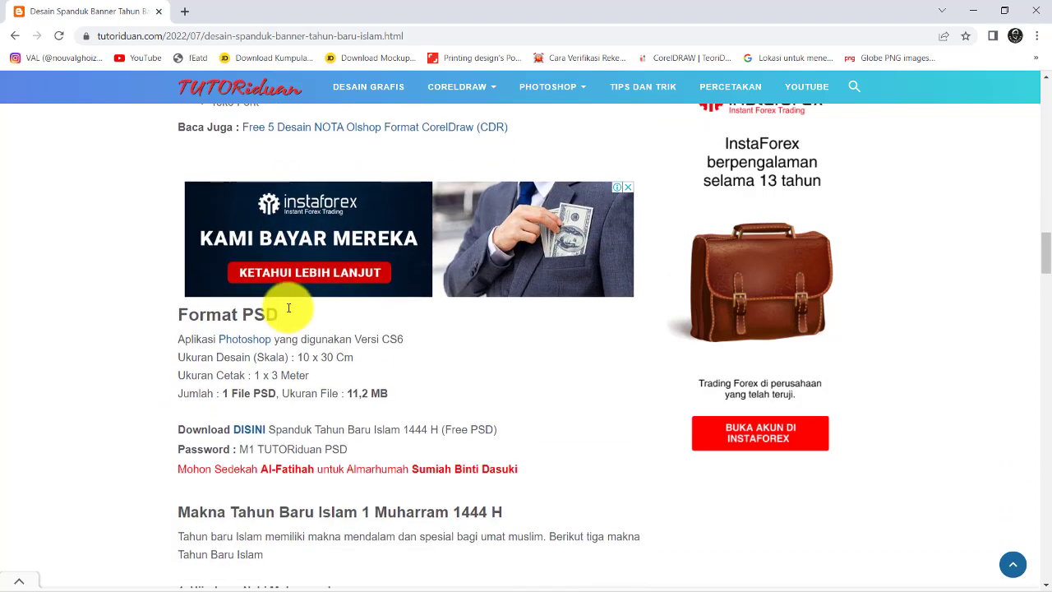
{"action": "scroll", "coordinate": [279, 304], "scroll_direction": "down", "scroll_amount": 2}
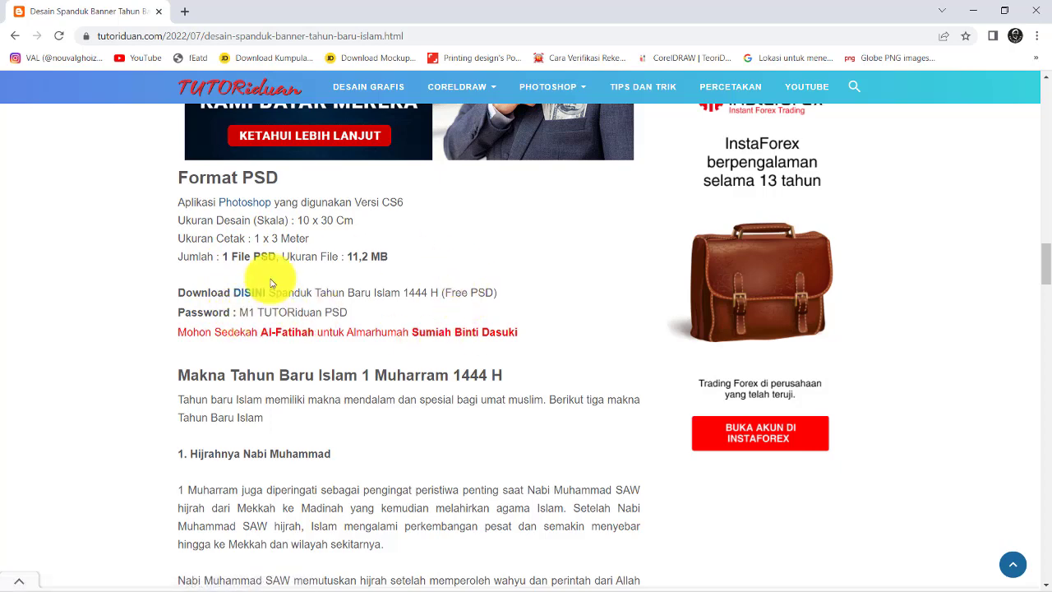
{"action": "scroll", "coordinate": [368, 325], "scroll_direction": "down", "scroll_amount": 3}
{"action": "scroll", "coordinate": [367, 325], "scroll_direction": "down", "scroll_amount": 4}
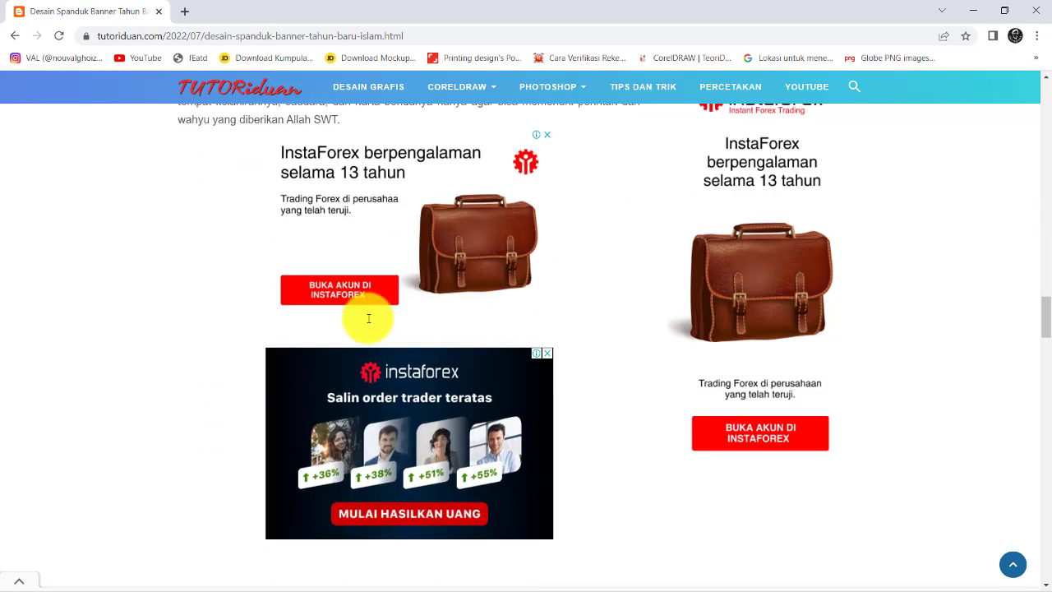
{"action": "scroll", "coordinate": [367, 325], "scroll_direction": "down", "scroll_amount": 4}
{"action": "scroll", "coordinate": [367, 325], "scroll_direction": "down", "scroll_amount": 3}
{"action": "scroll", "coordinate": [369, 321], "scroll_direction": "down", "scroll_amount": 2}
Enlarge the 02 Banner preview, then scroll through its Format CDR and Format PSD details.
{"action": "scroll", "coordinate": [378, 263], "scroll_direction": "down", "scroll_amount": 3}
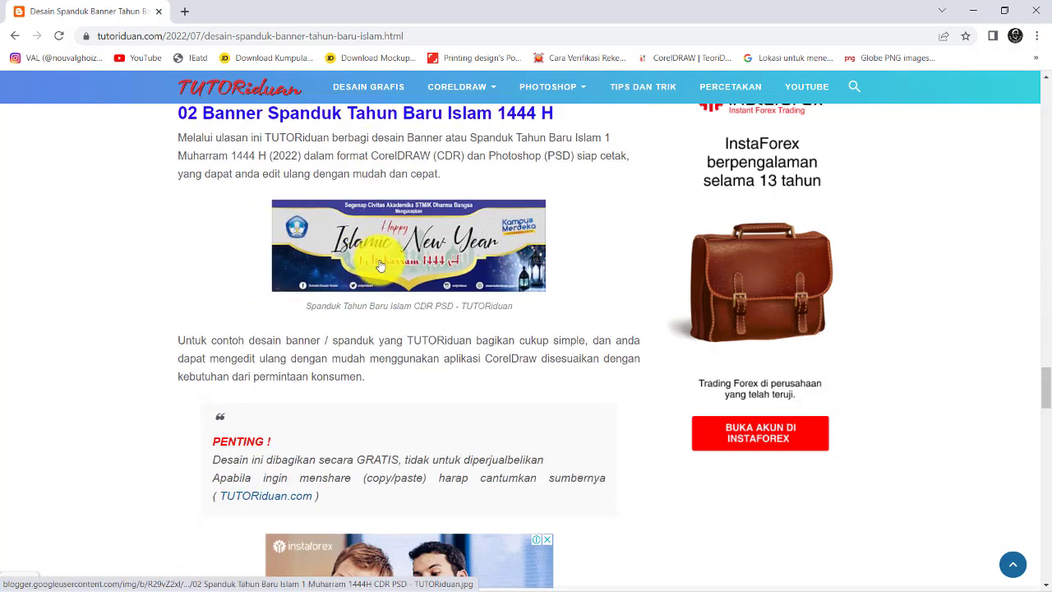
{"action": "left_click", "coordinate": [376, 255]}
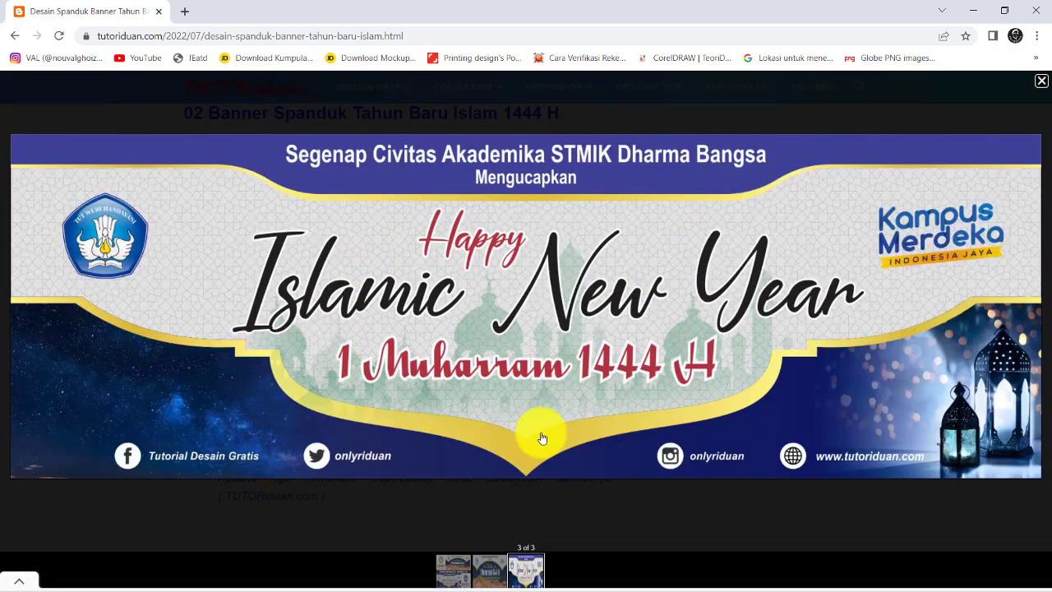
{"action": "left_click", "coordinate": [1039, 82]}
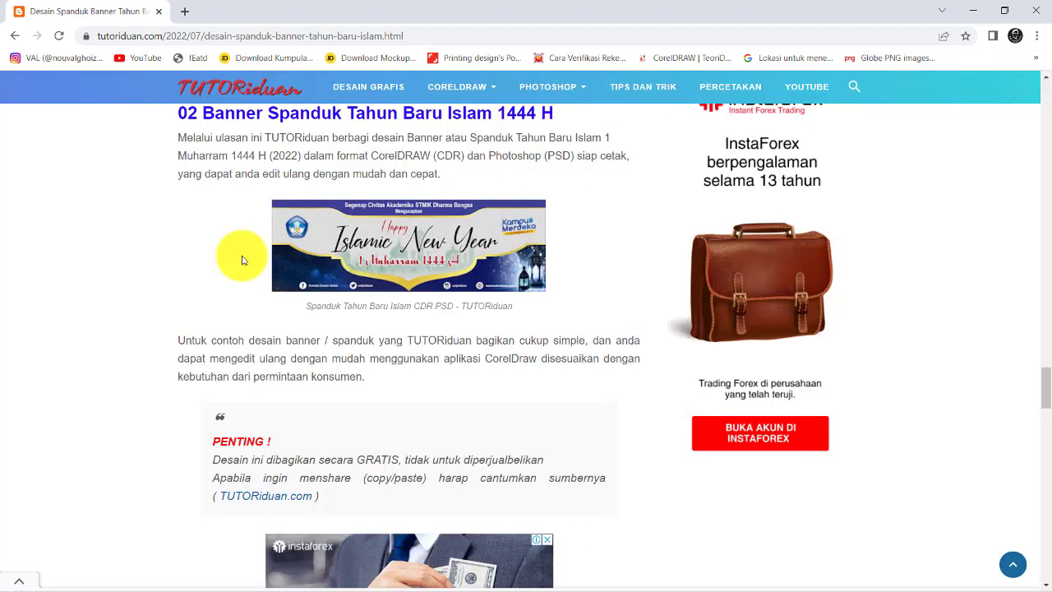
{"action": "scroll", "coordinate": [197, 271], "scroll_direction": "down", "scroll_amount": 1}
{"action": "scroll", "coordinate": [188, 276], "scroll_direction": "down", "scroll_amount": 3}
{"action": "scroll", "coordinate": [205, 263], "scroll_direction": "down", "scroll_amount": 3}
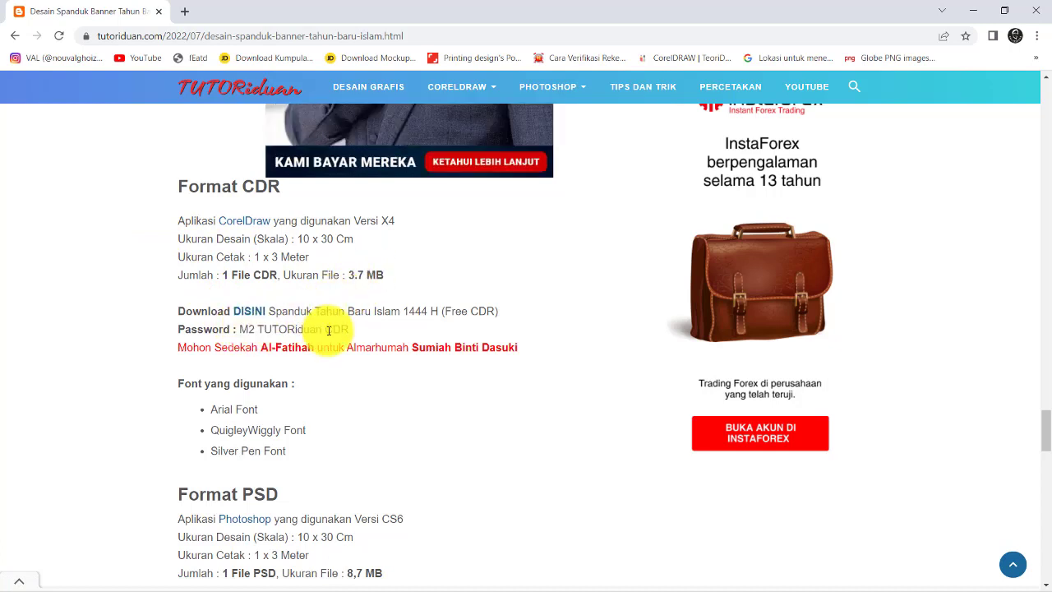
{"action": "scroll", "coordinate": [328, 330], "scroll_direction": "down", "scroll_amount": 2}
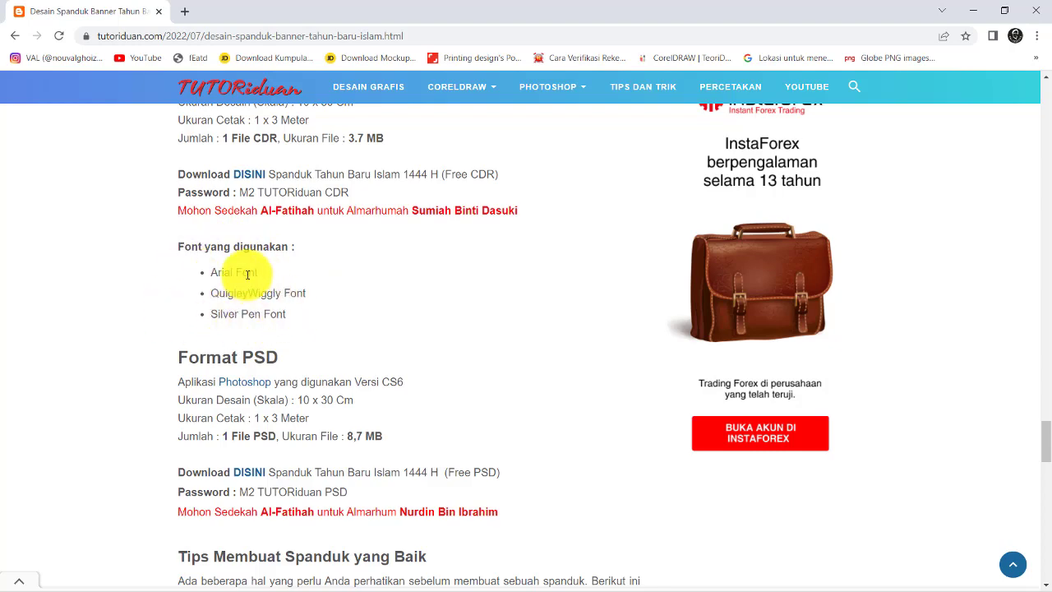
{"action": "scroll", "coordinate": [218, 268], "scroll_direction": "down", "scroll_amount": 3}
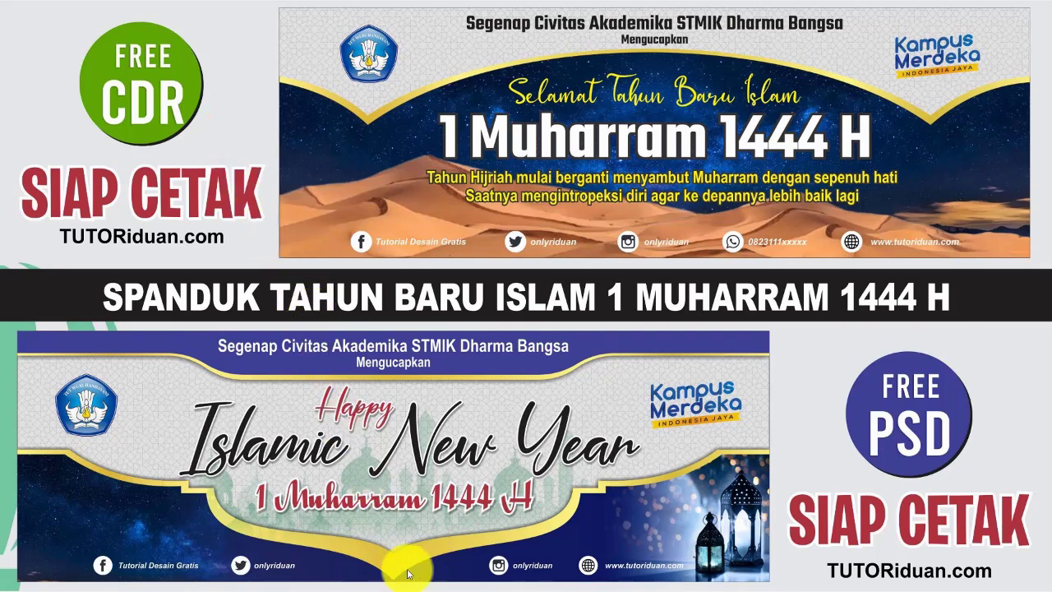
Check both pages of the CorelDRAW banner file, then bring up the Photoshop PSD banner.
{"action": "left_click", "coordinate": [644, 577]}
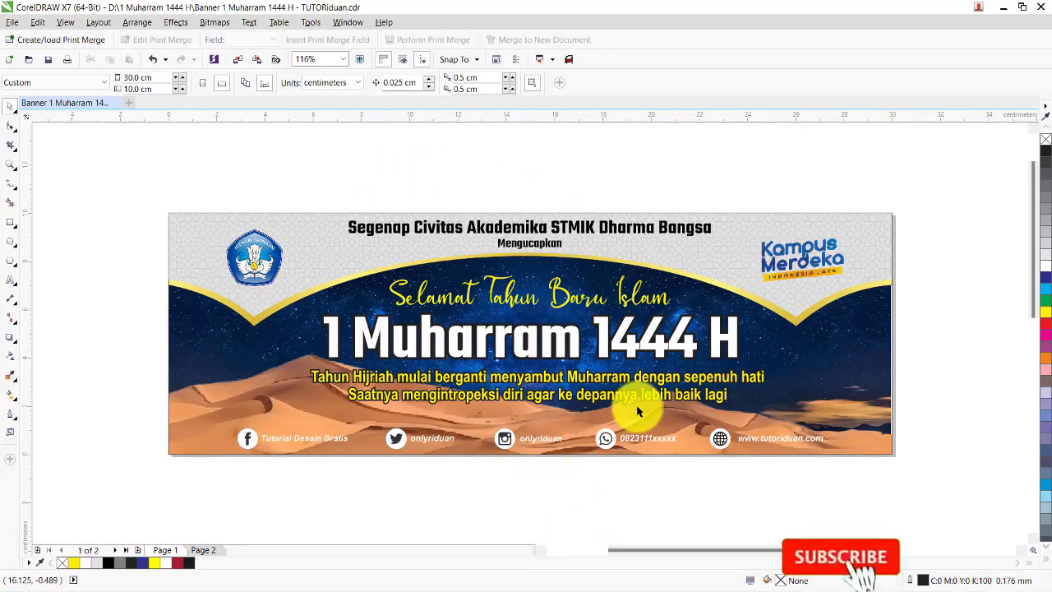
{"action": "left_click", "coordinate": [201, 552]}
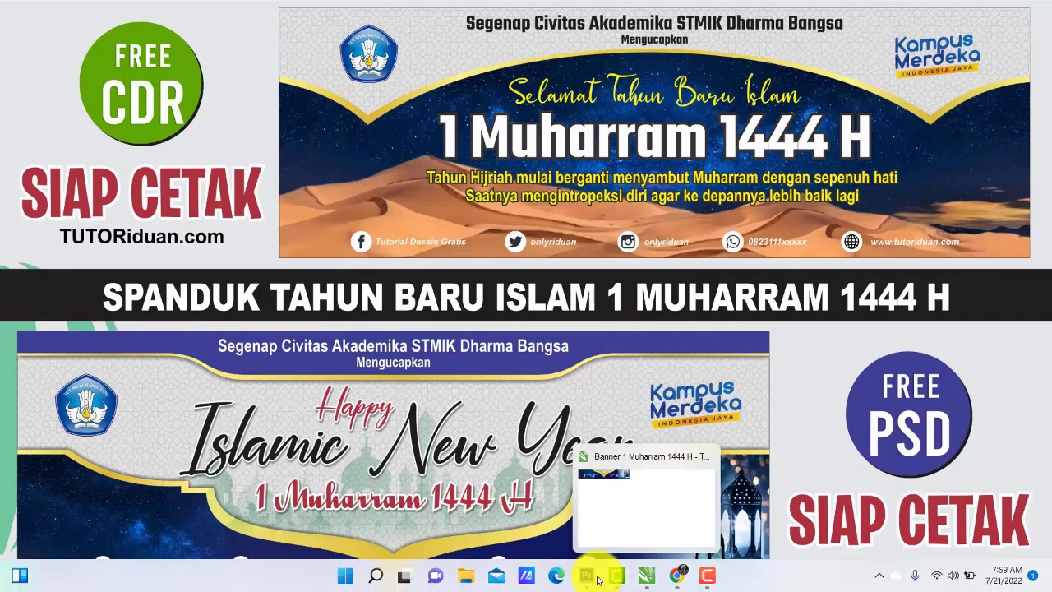
{"action": "left_click", "coordinate": [588, 577]}
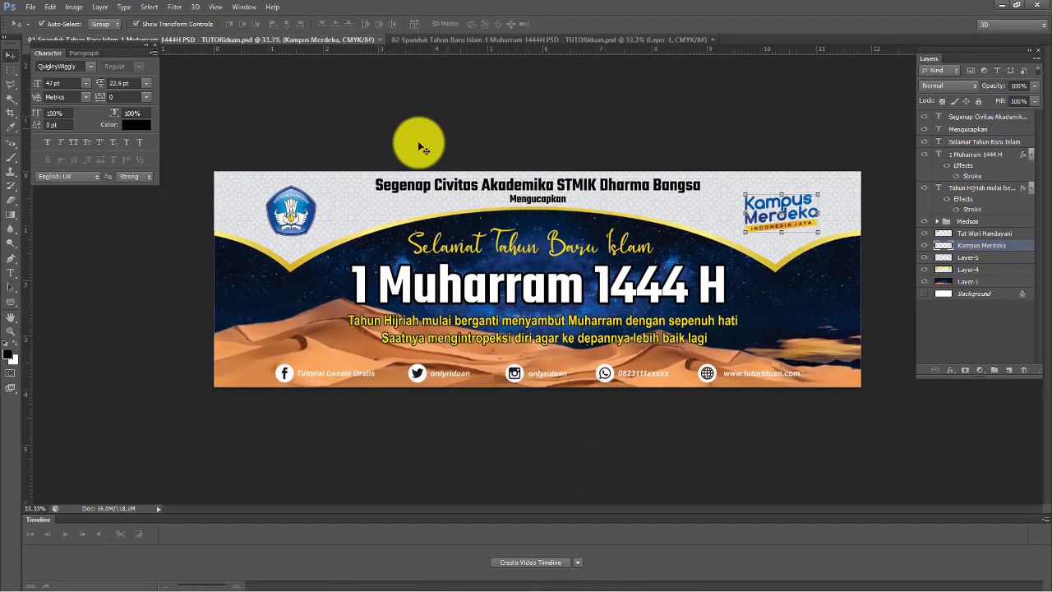
Switch to the Islamic New Year banner document in Photoshop.
{"action": "left_click", "coordinate": [454, 39]}
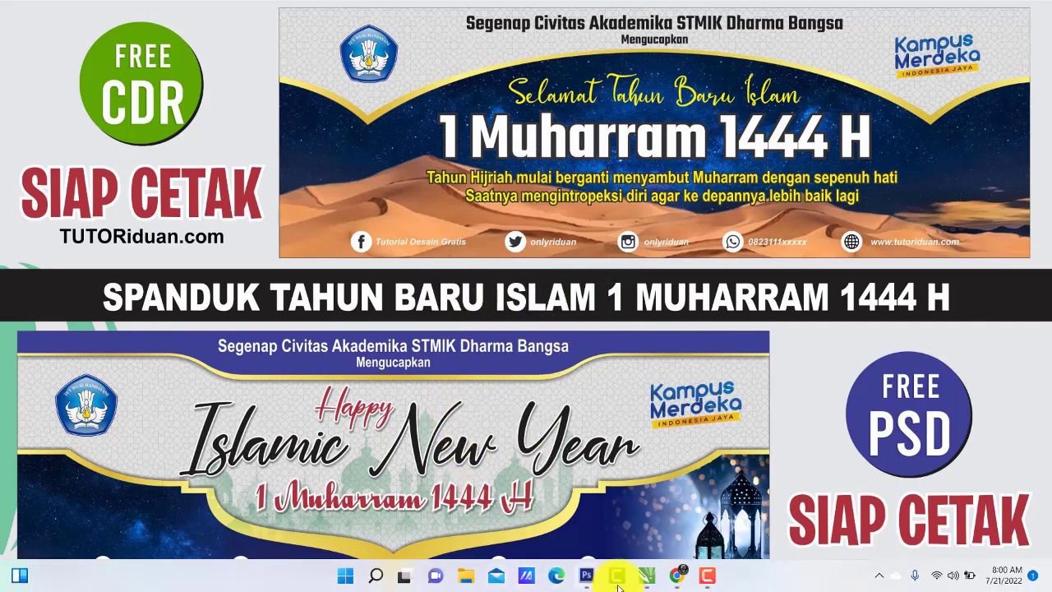
Show page 1 of the banner CDR file and select the Segenap Civitas Akademika header text.
{"action": "mouse_move", "coordinate": [616, 575]}
{"action": "left_click", "coordinate": [649, 582]}
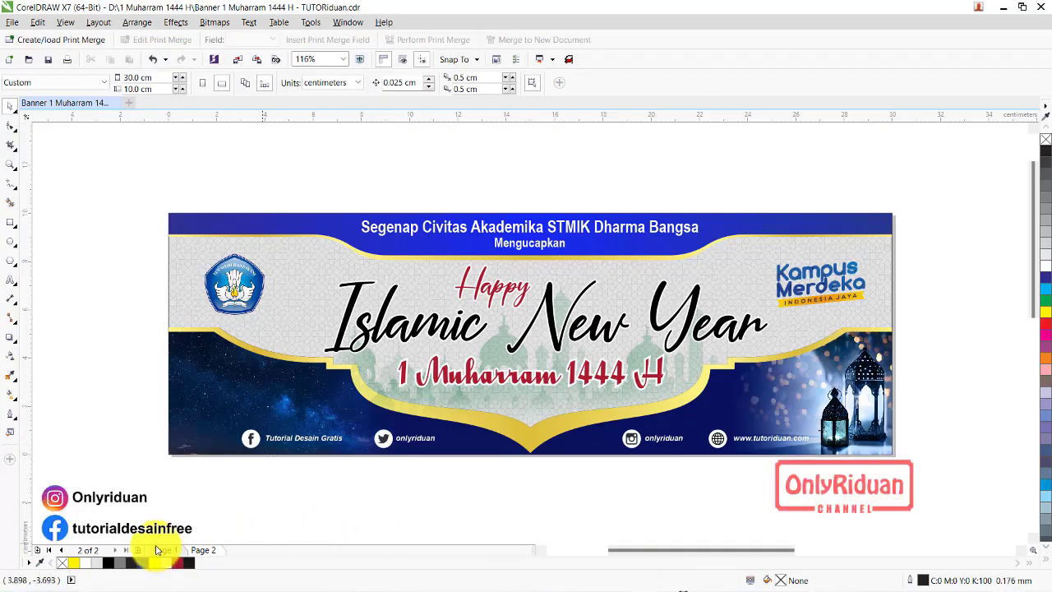
{"action": "left_click", "coordinate": [164, 550]}
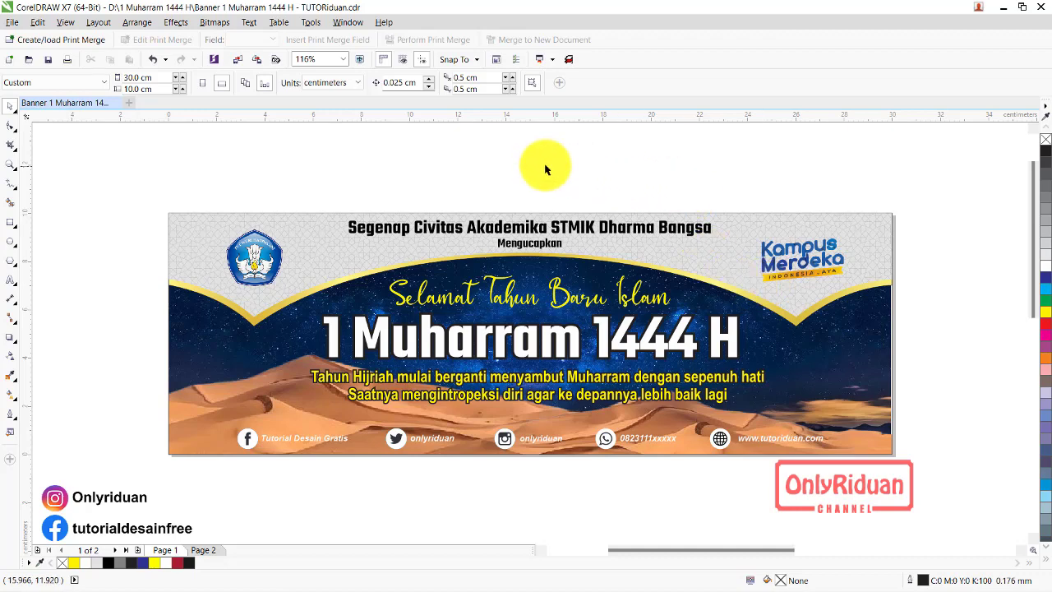
{"action": "left_click", "coordinate": [458, 227]}
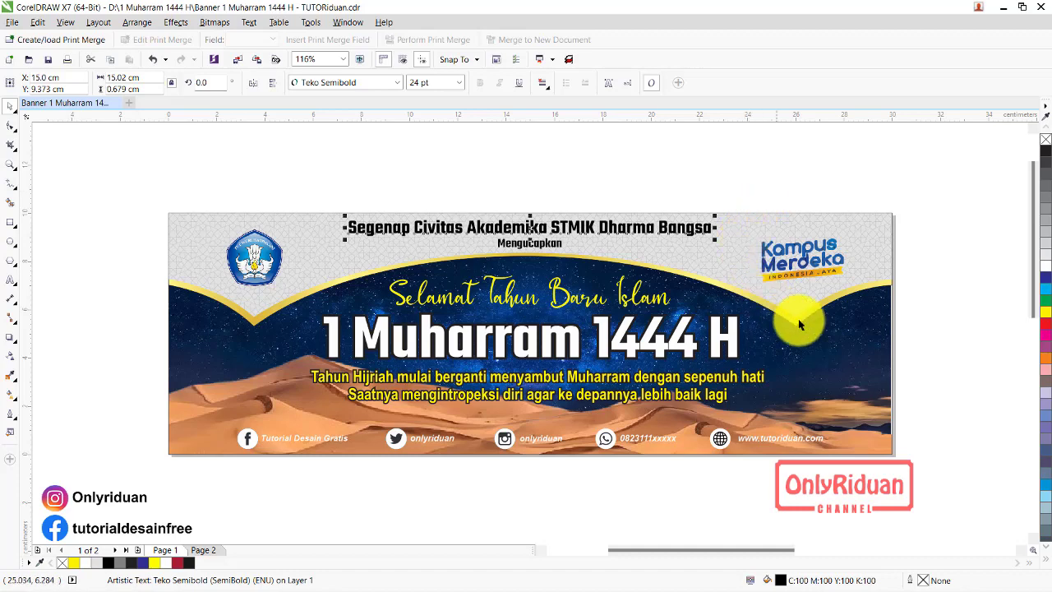
{"action": "left_click", "coordinate": [592, 385]}
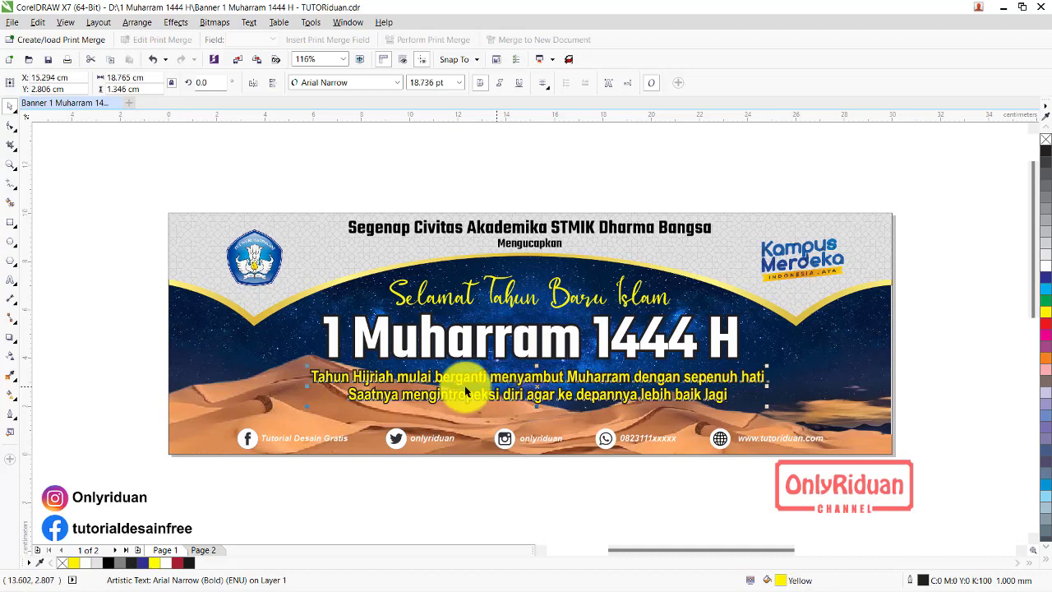
{"action": "left_click", "coordinate": [314, 441]}
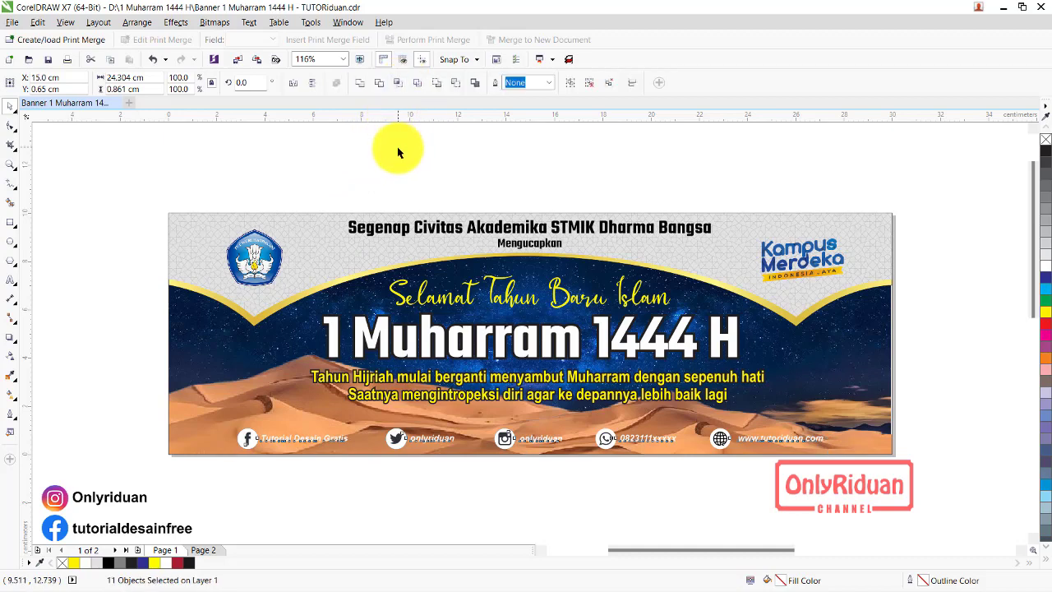
{"action": "left_click", "coordinate": [301, 440], "text": "ctrl"}
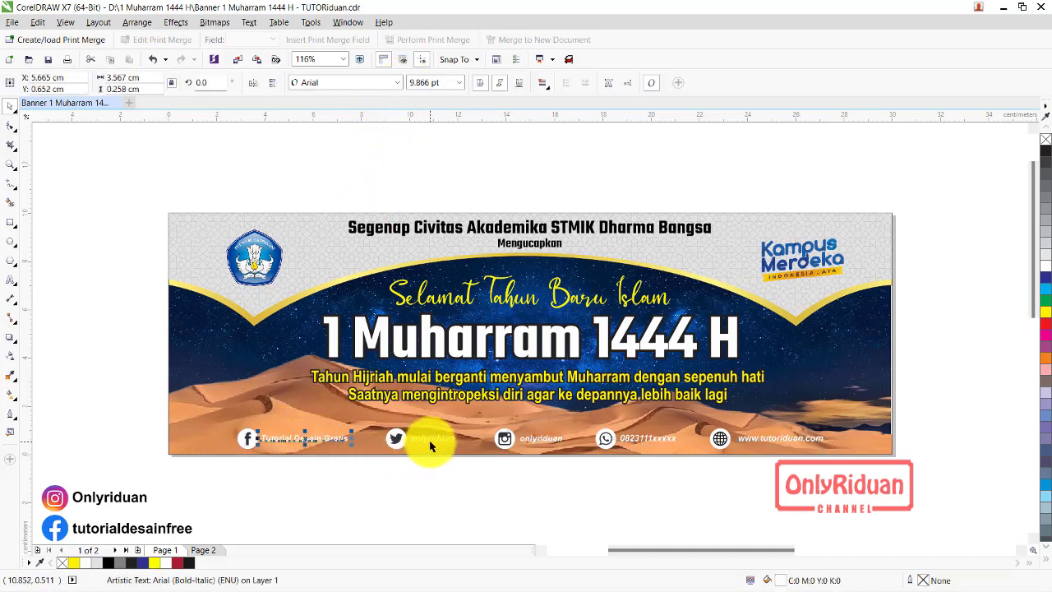
{"action": "left_click", "coordinate": [429, 440], "text": "ctrl"}
{"action": "left_click", "coordinate": [552, 443], "text": "ctrl"}
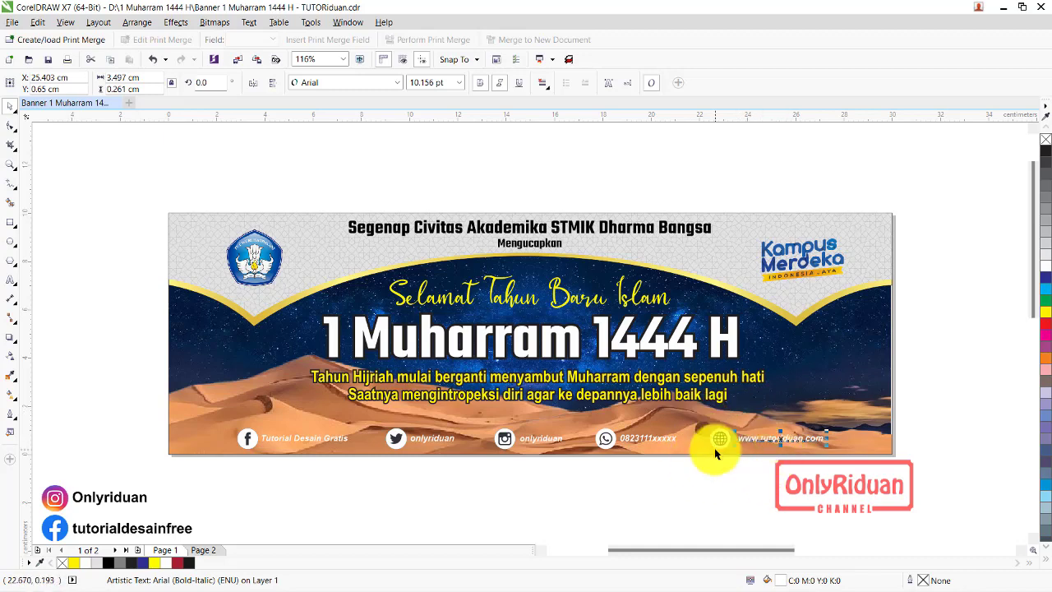
{"action": "left_click", "coordinate": [483, 346]}
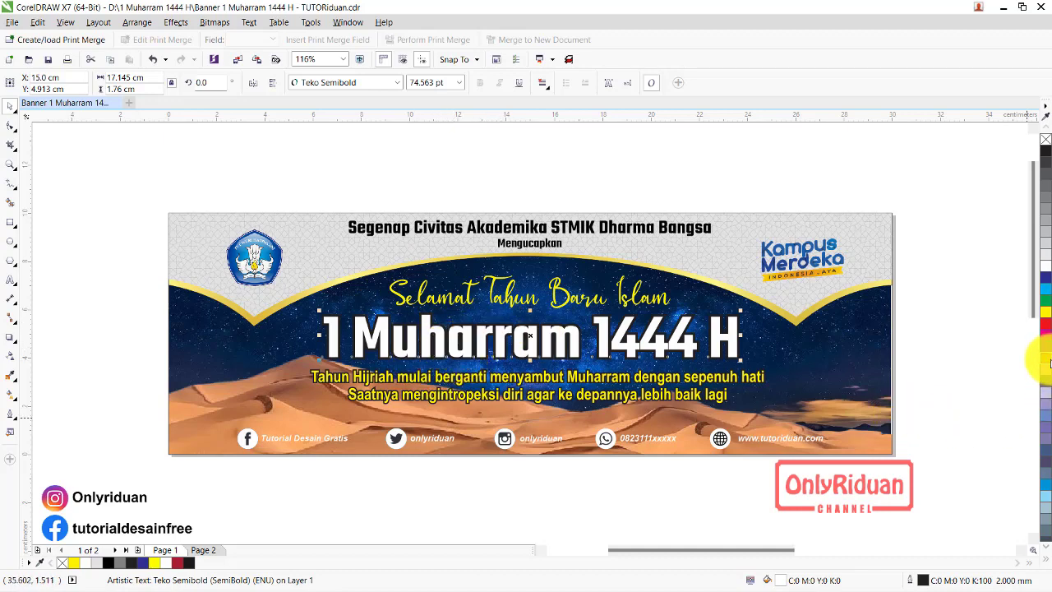
{"action": "left_click", "coordinate": [1047, 362]}
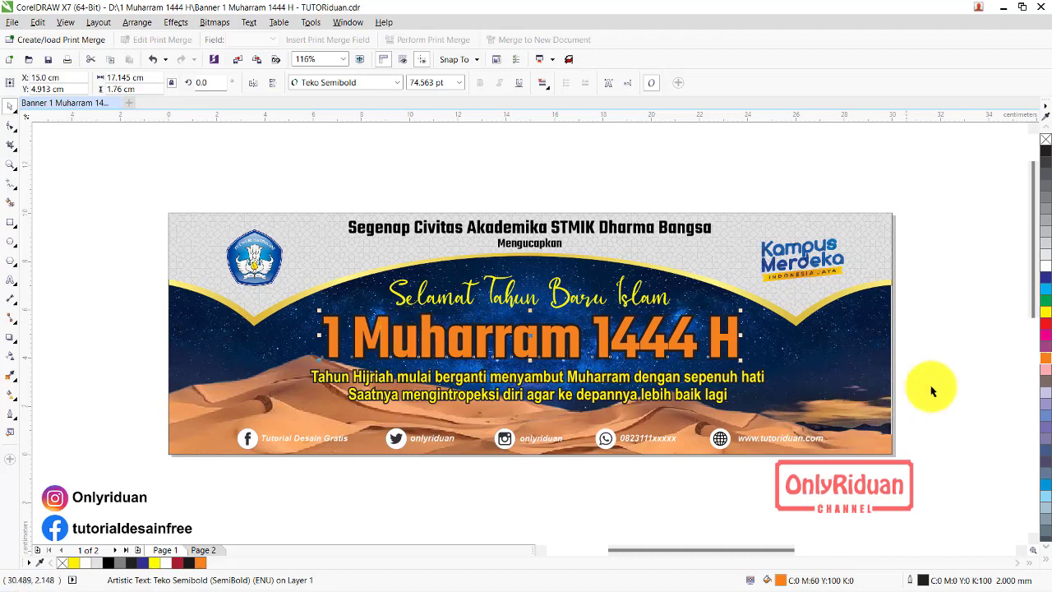
{"action": "left_click", "coordinate": [1045, 261]}
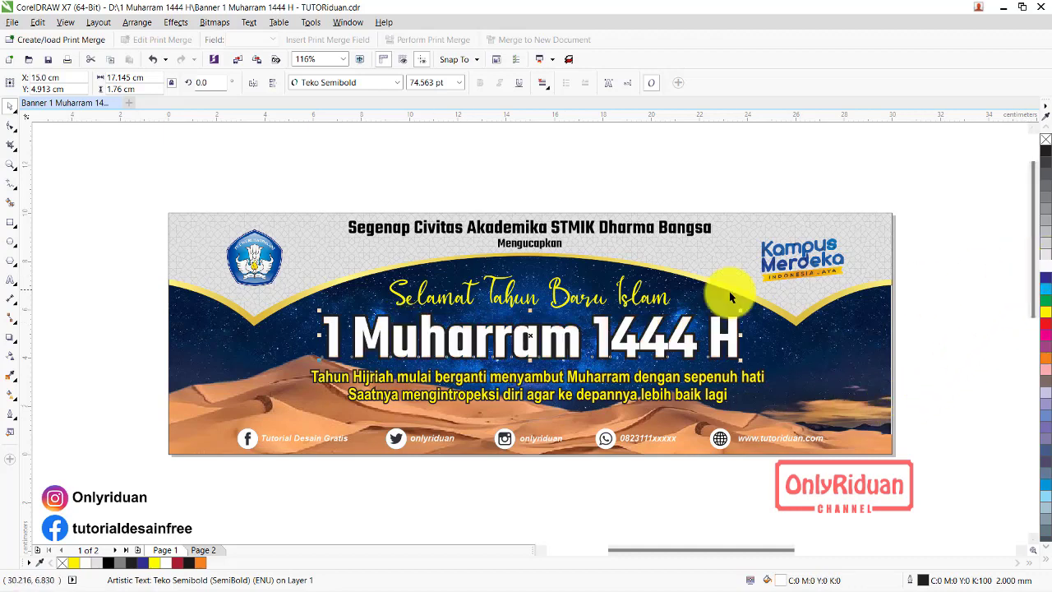
{"action": "left_click", "coordinate": [567, 306]}
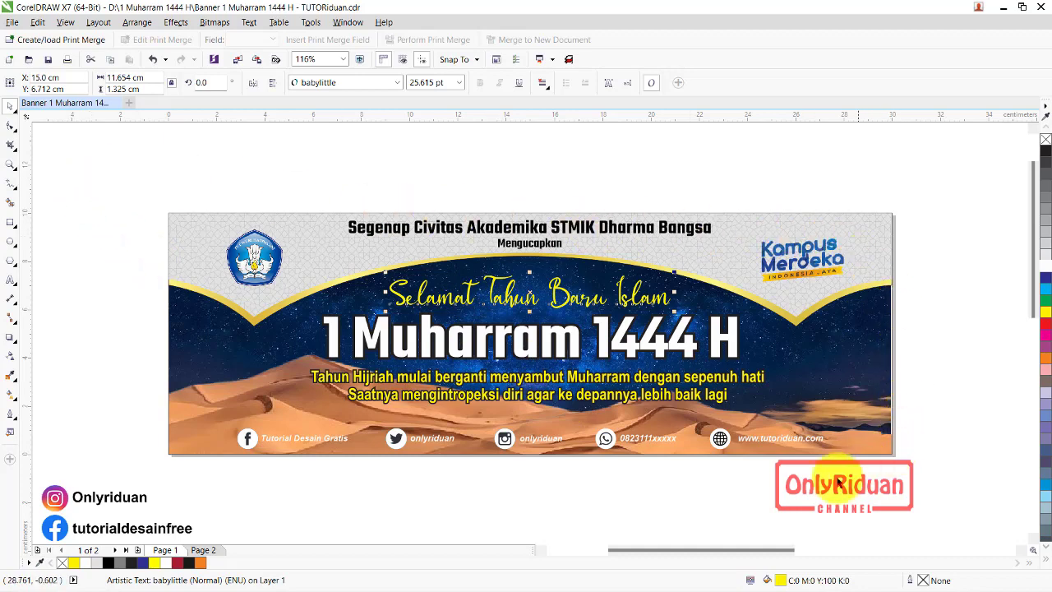
{"action": "left_click", "coordinate": [94, 331]}
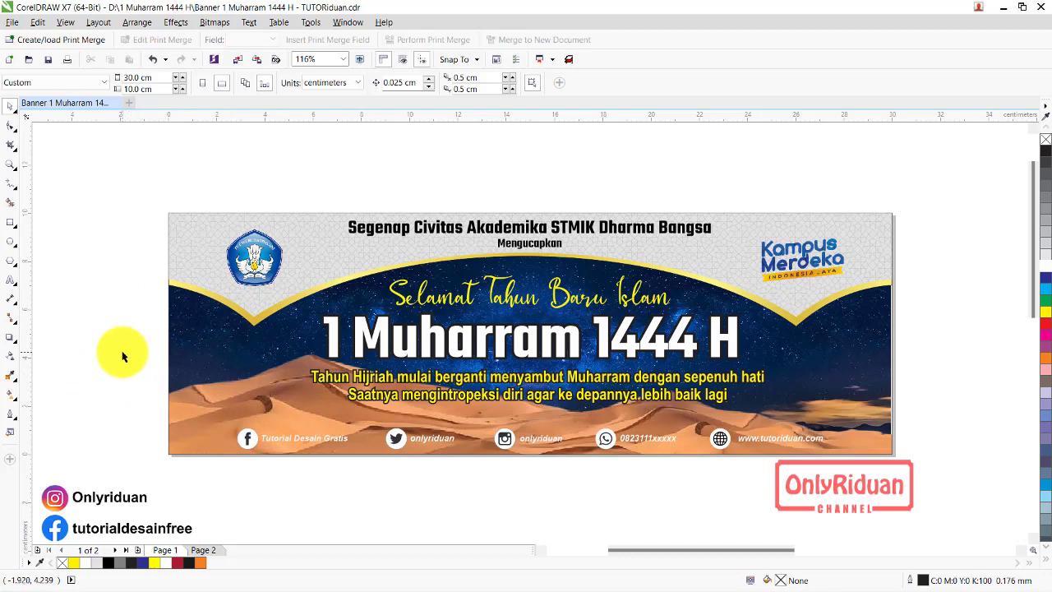
{"action": "right_click", "coordinate": [217, 393]}
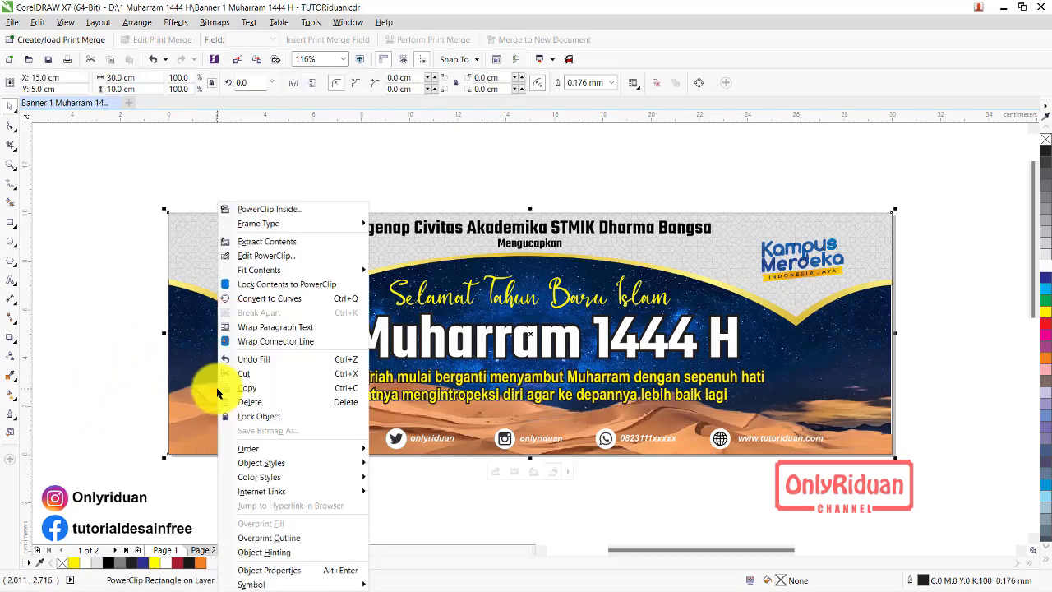
{"action": "left_click", "coordinate": [275, 258]}
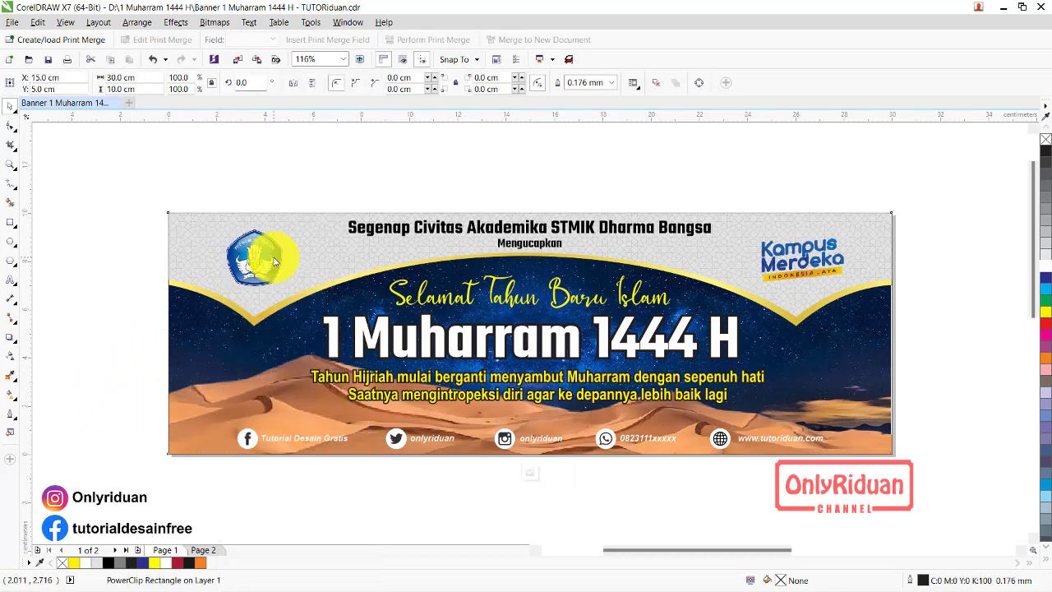
{"action": "left_click", "coordinate": [259, 512]}
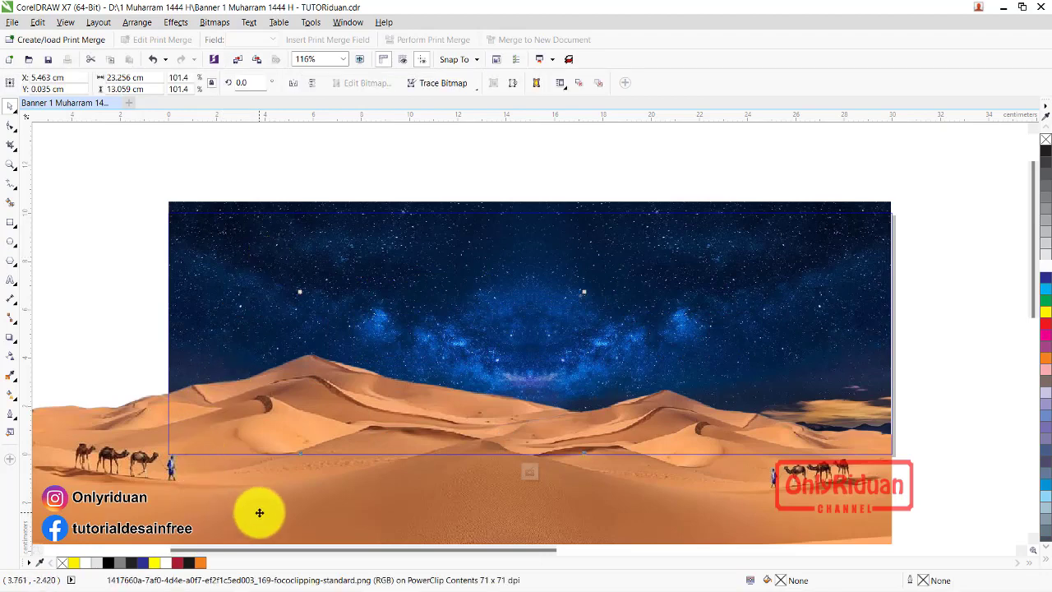
{"action": "key", "text": "ctrl+v"}
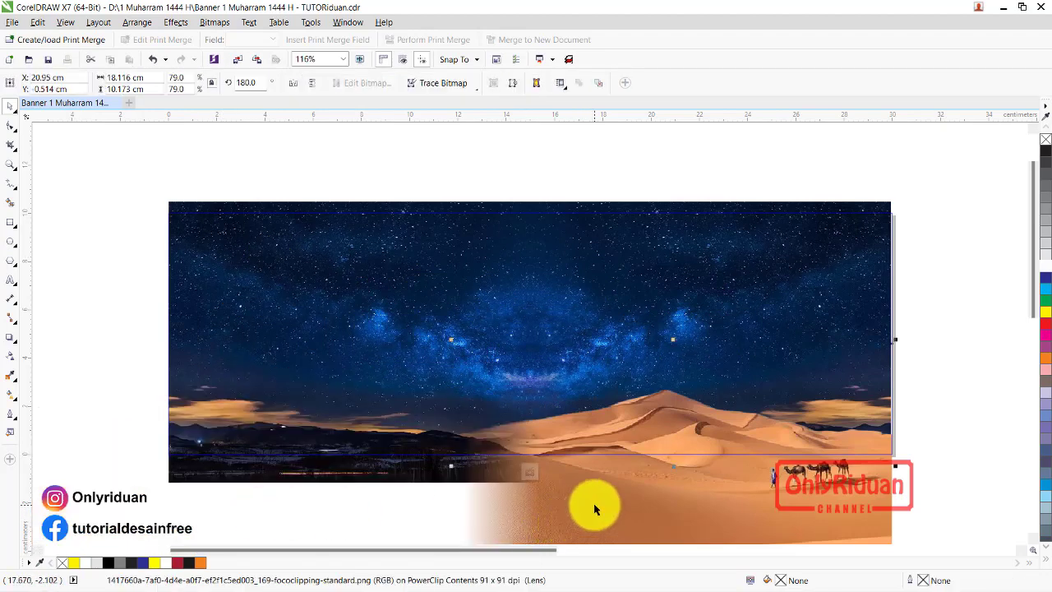
{"action": "left_click", "coordinate": [595, 510], "text": "ctrl"}
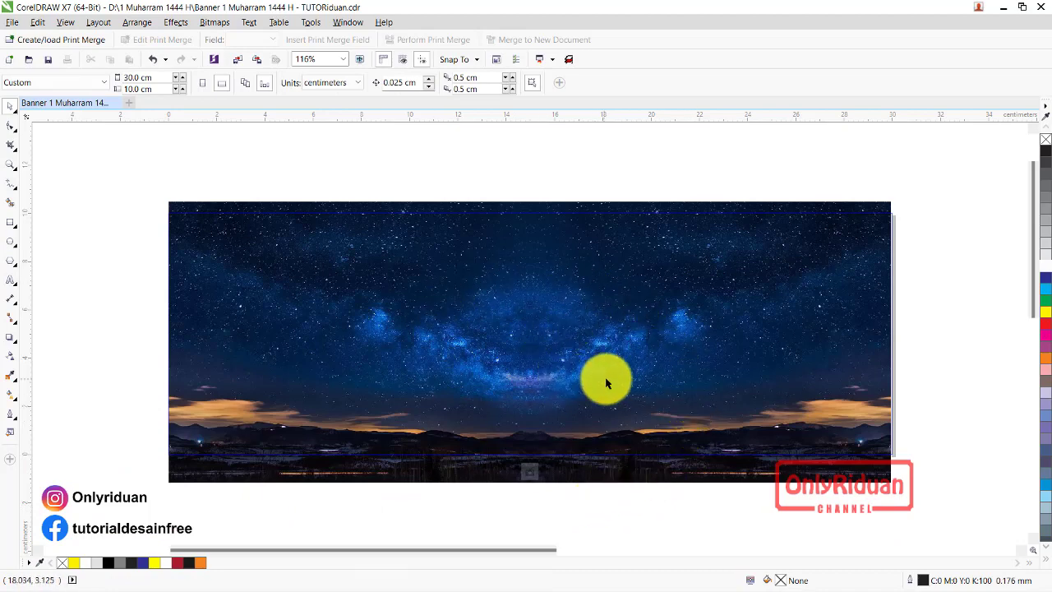
{"action": "right_click", "coordinate": [626, 361]}
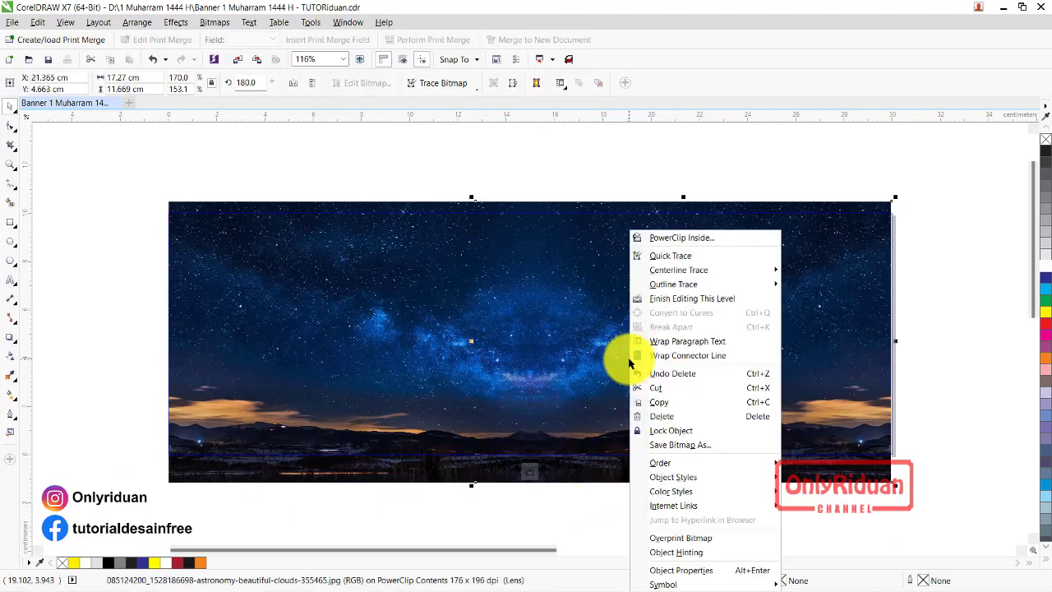
{"action": "left_click", "coordinate": [682, 298]}
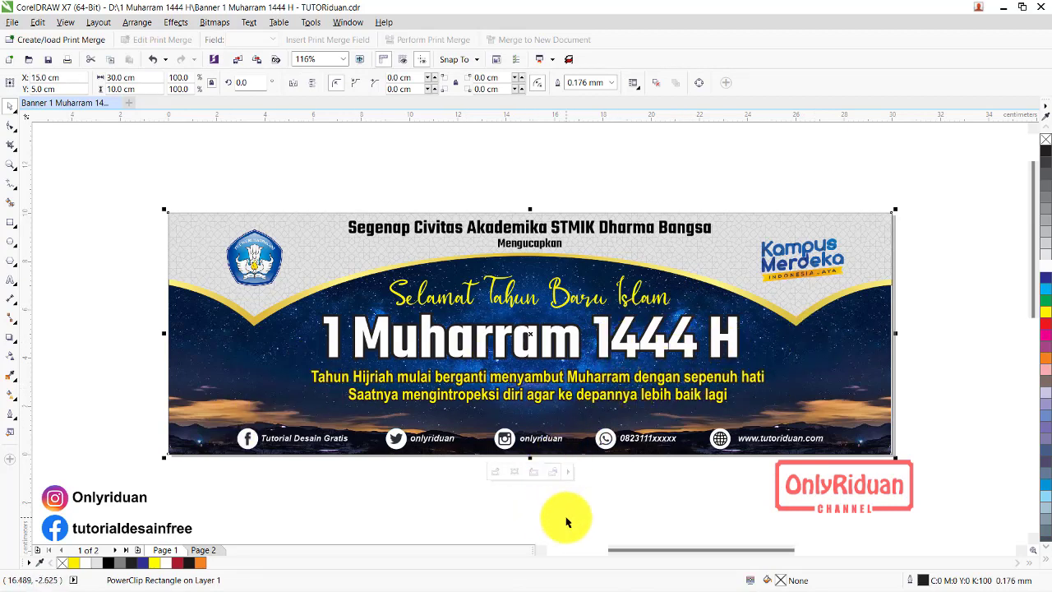
{"action": "key", "text": "ctrl+z"}
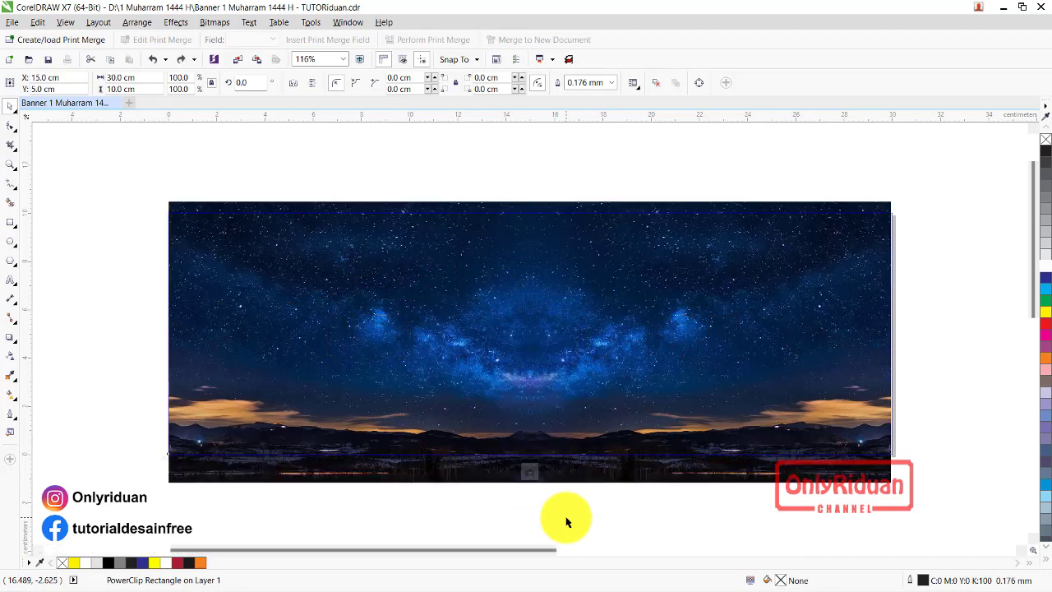
{"action": "key", "text": "ctrl+shift+z"}
{"action": "right_click", "coordinate": [666, 434]}
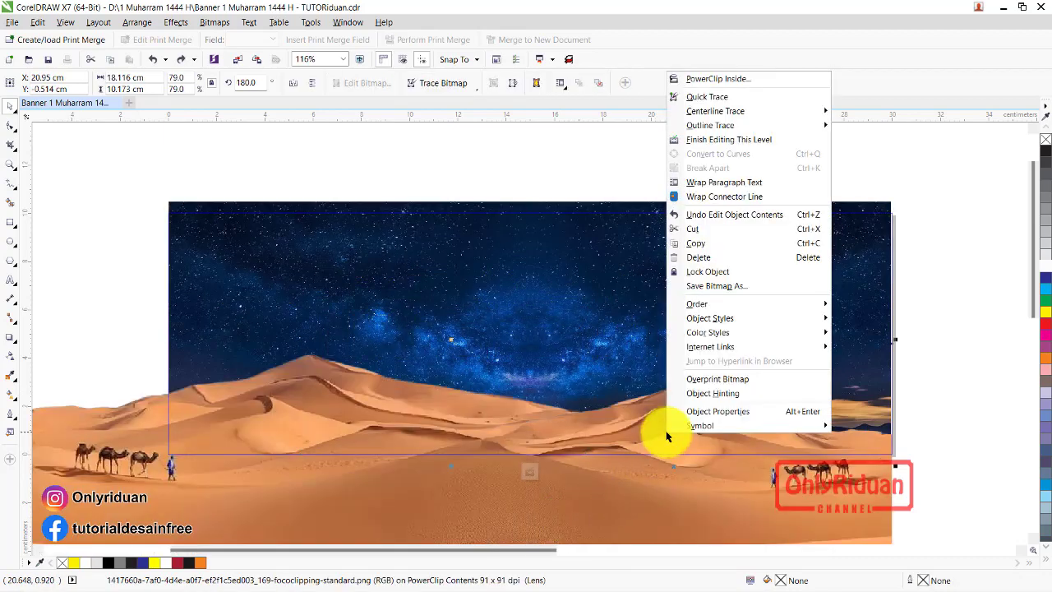
{"action": "left_click", "coordinate": [469, 304], "text": "ctrl"}
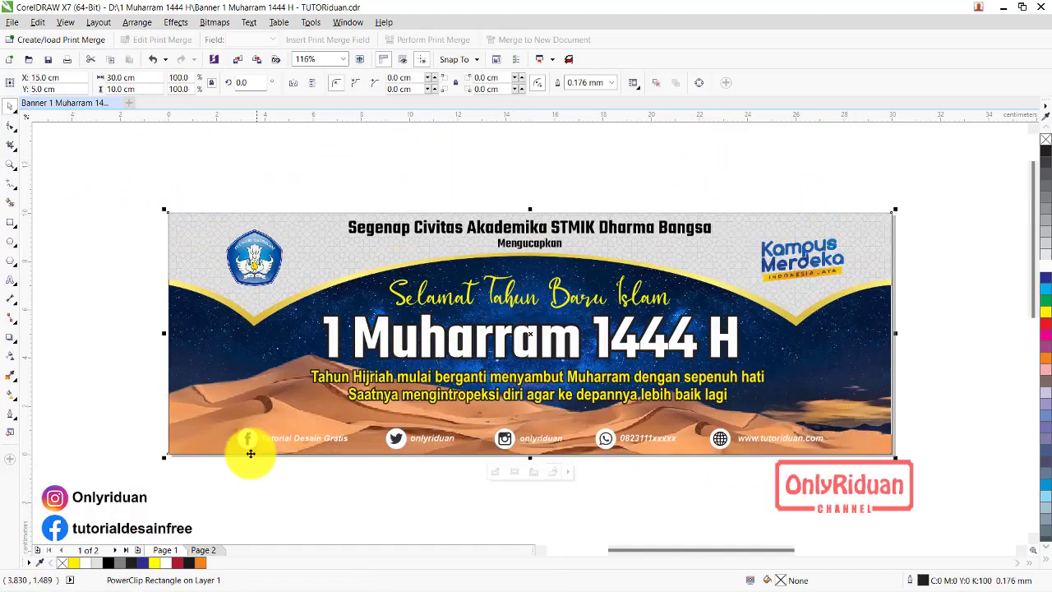
Go to page 2 and inspect the top wave, mosque image, lower wave and gold wave.
{"action": "left_click", "coordinate": [206, 549]}
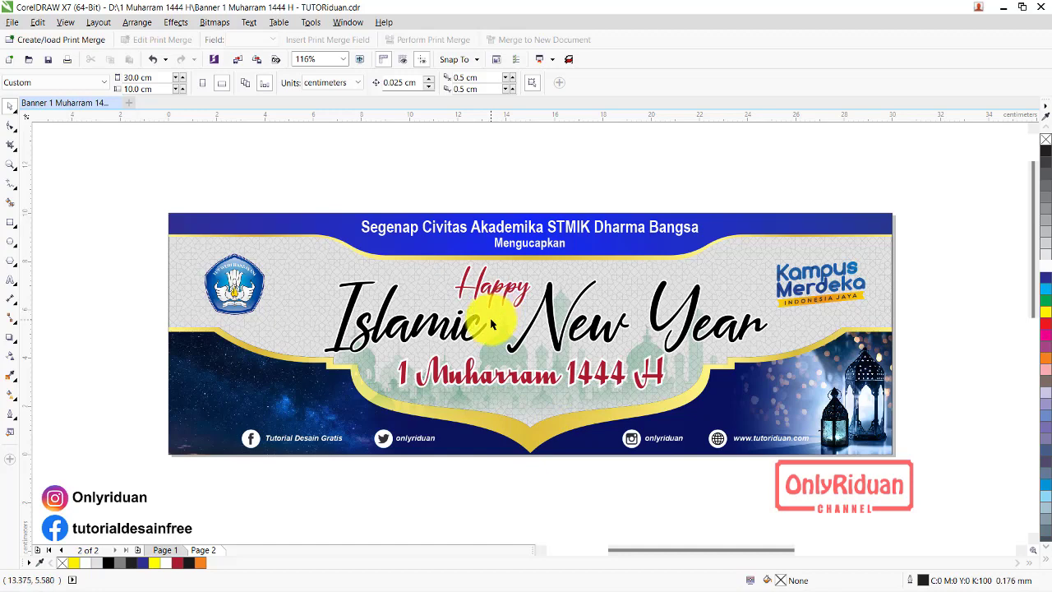
{"action": "left_click", "coordinate": [401, 263]}
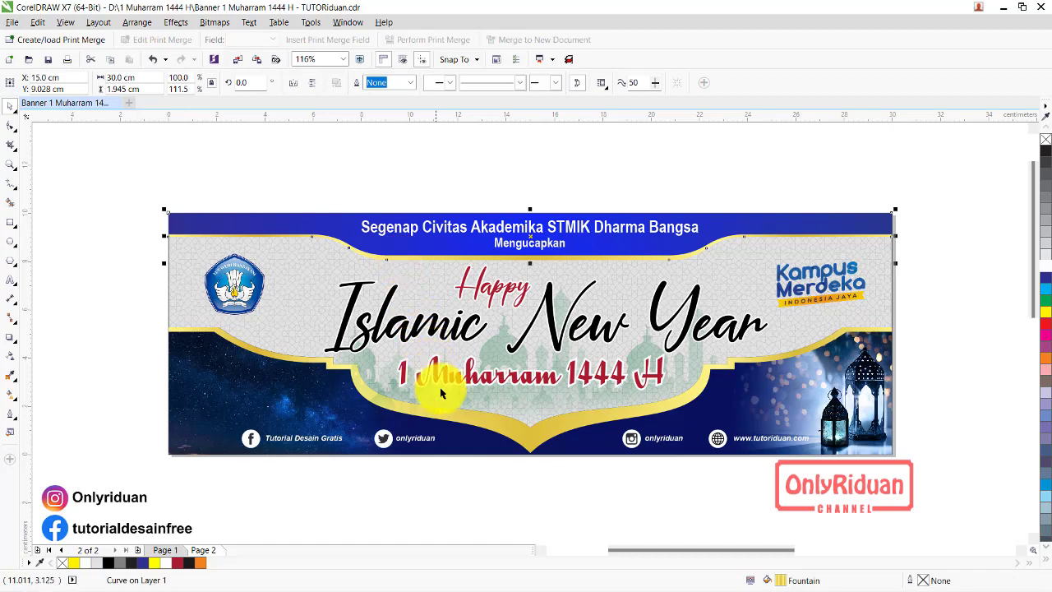
{"action": "left_click", "coordinate": [479, 418]}
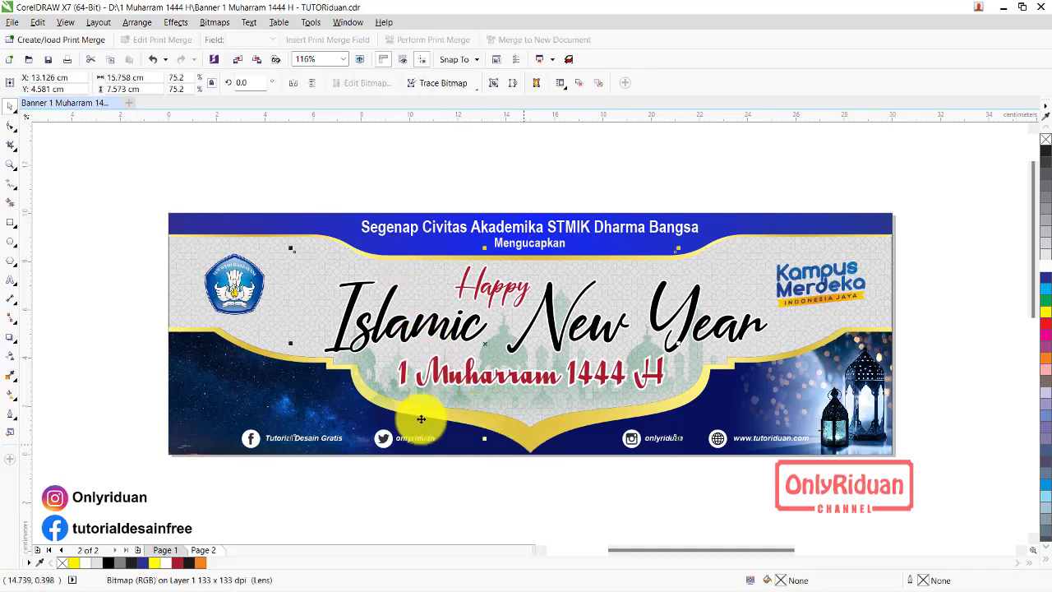
{"action": "left_click", "coordinate": [276, 362]}
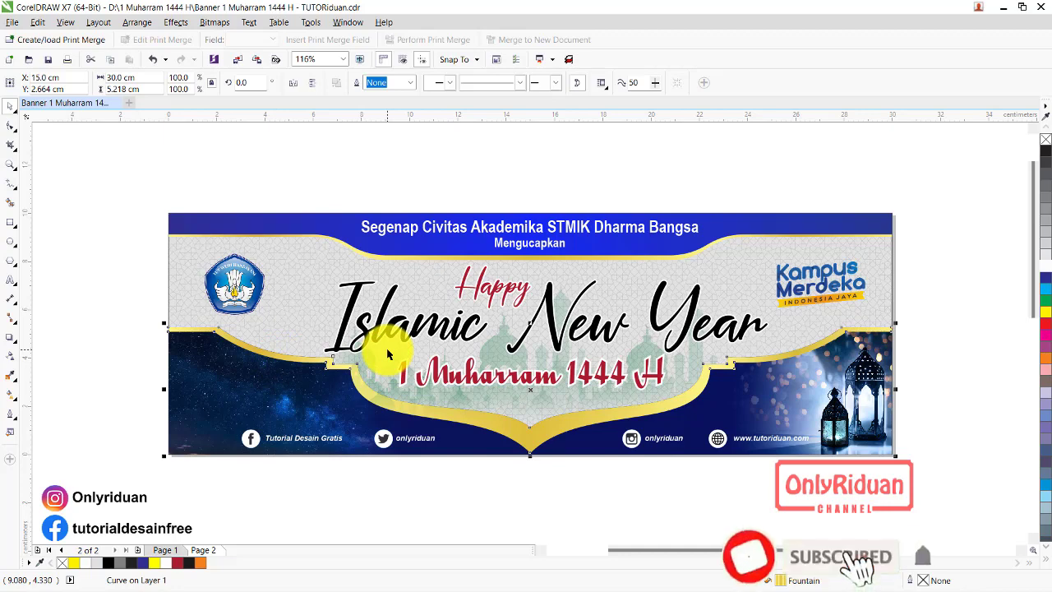
{"action": "left_click", "coordinate": [346, 251]}
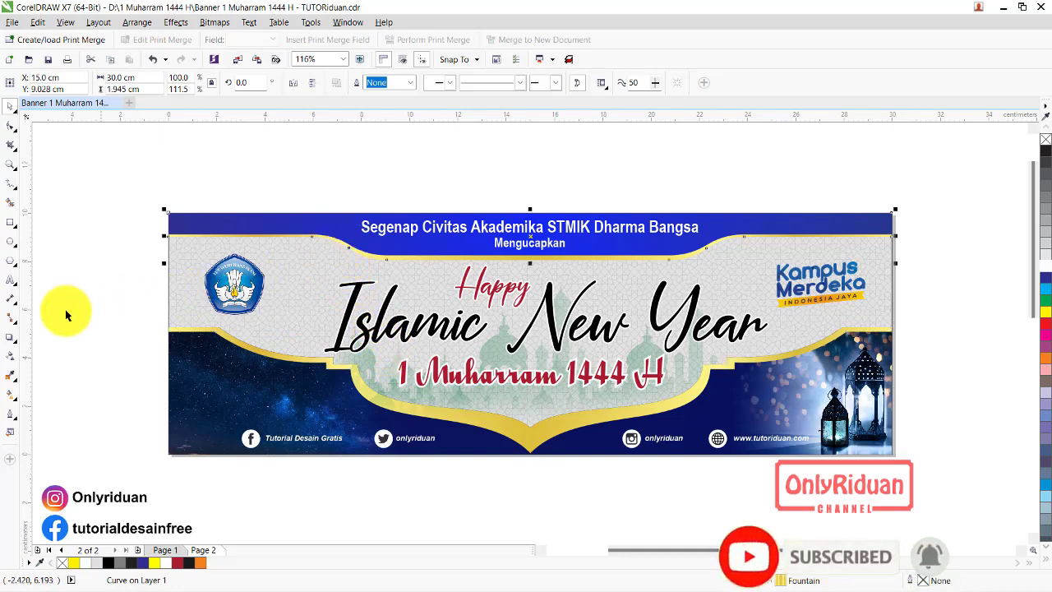
Add a dark grey Small Glow drop shadow to the gold wave and split it off with Ctrl+K.
{"action": "left_click", "coordinate": [10, 335]}
{"action": "left_click", "coordinate": [55, 337]}
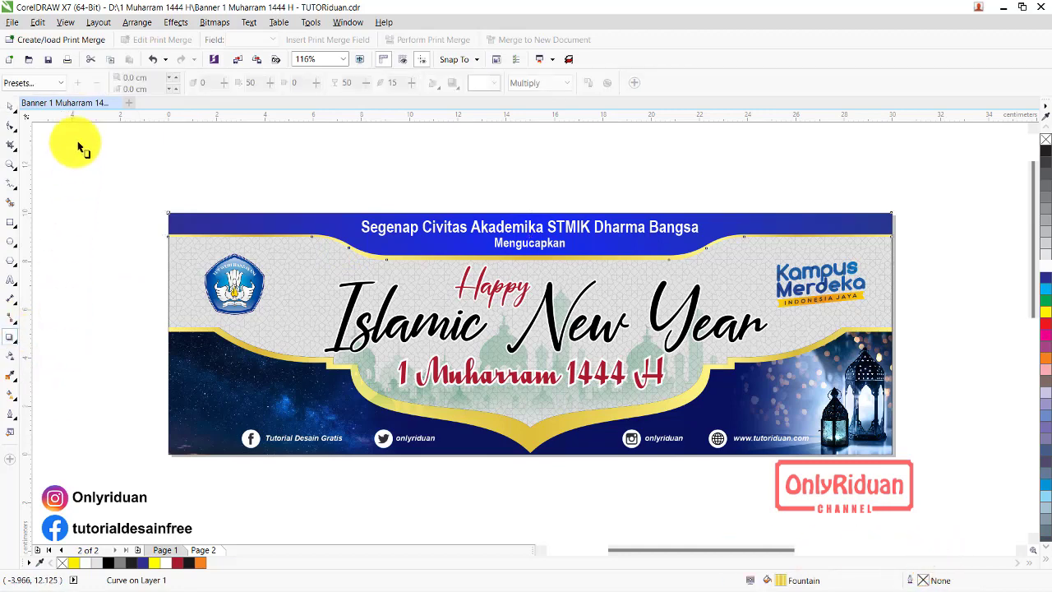
{"action": "left_click", "coordinate": [57, 83]}
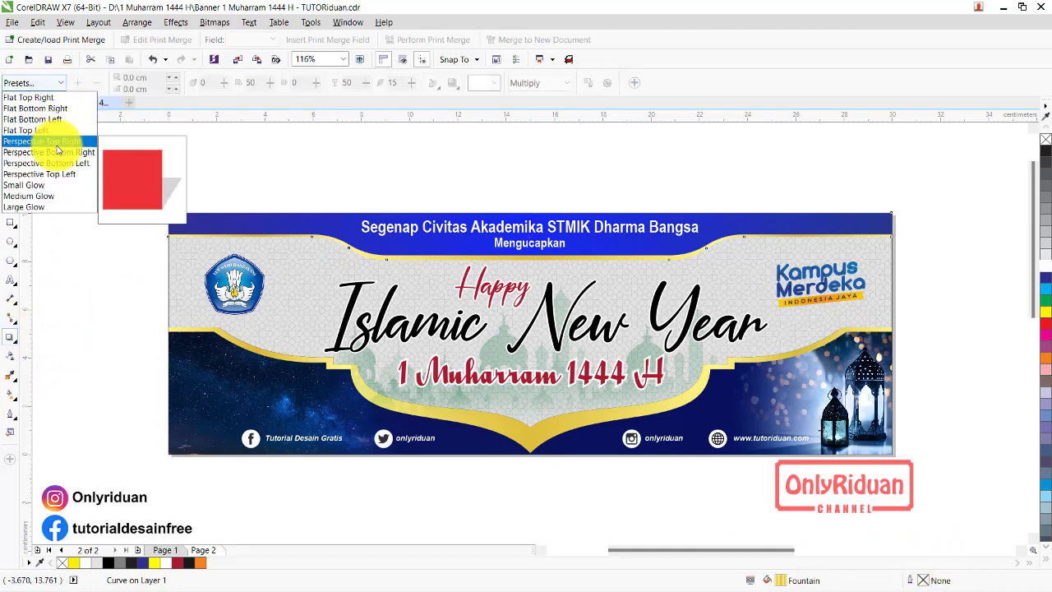
{"action": "left_click", "coordinate": [51, 186]}
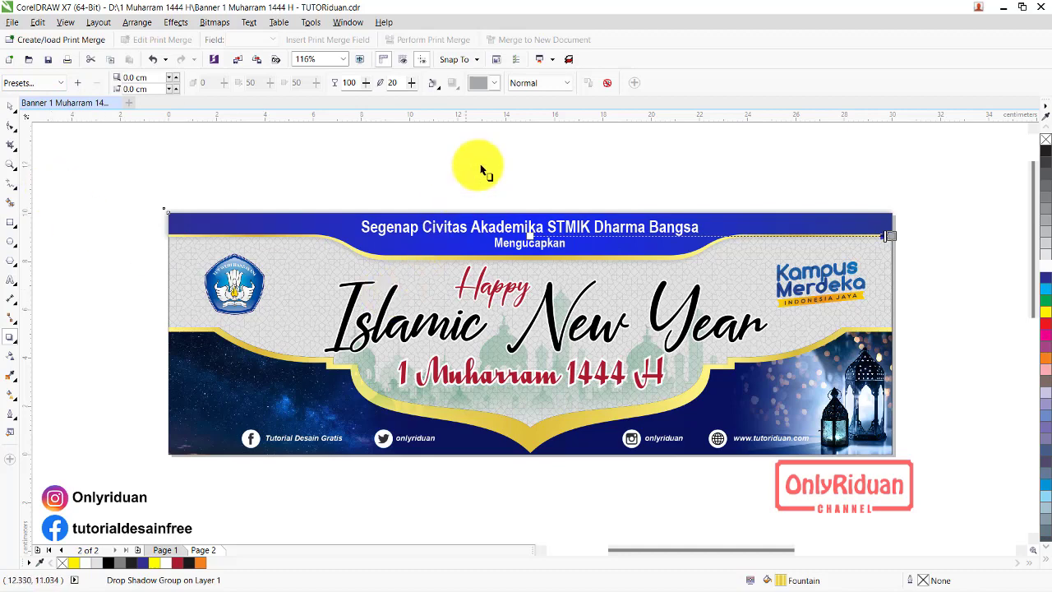
{"action": "left_click", "coordinate": [491, 83]}
{"action": "left_click", "coordinate": [495, 101]}
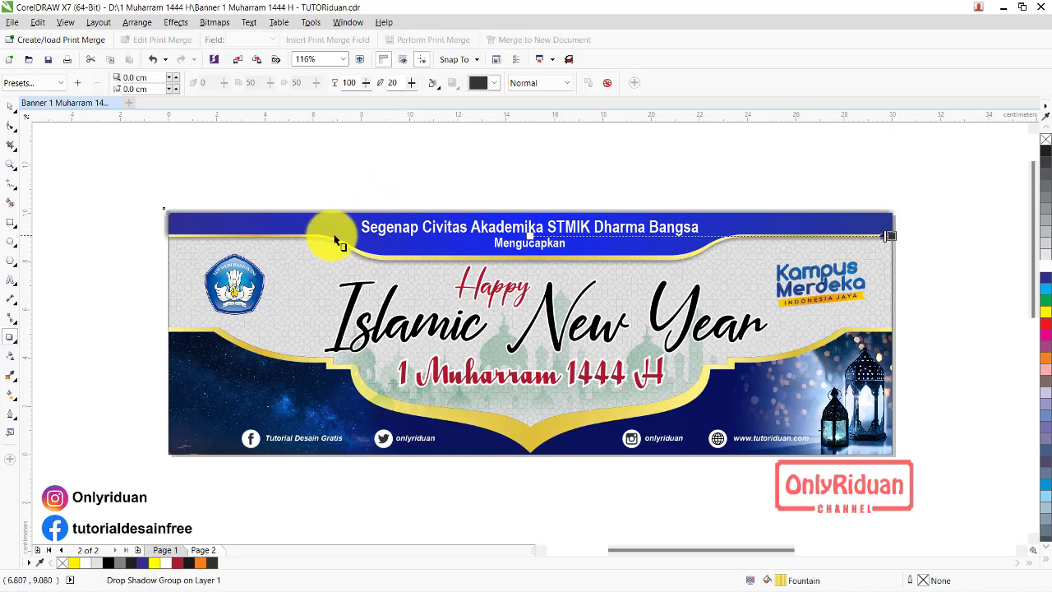
{"action": "key", "text": "ctrl+k"}
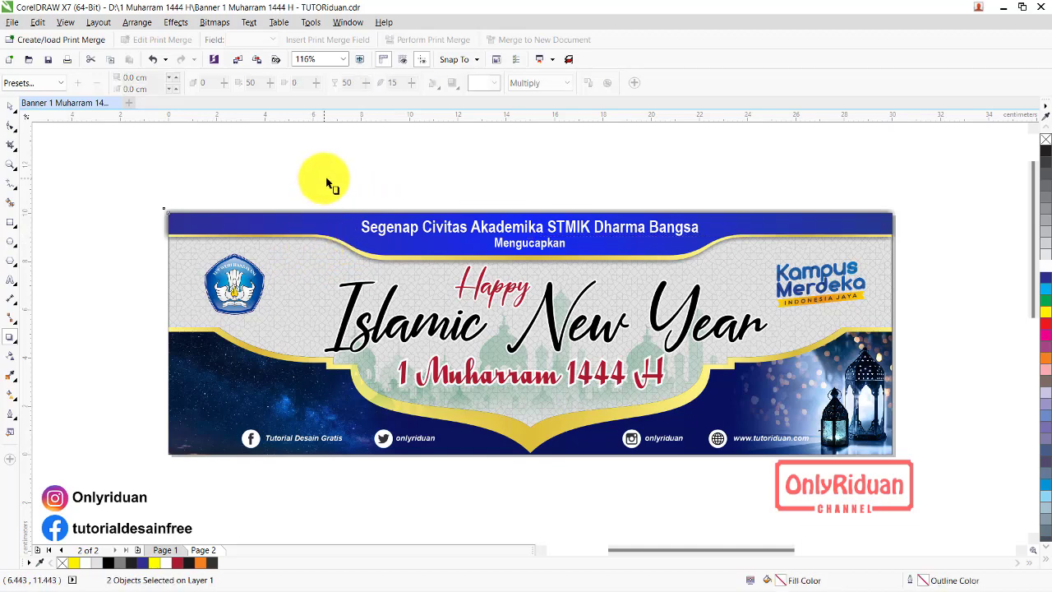
PowerClip the dark header shadow inside the banner background, undoing an accidental move first.
{"action": "left_click", "coordinate": [12, 105]}
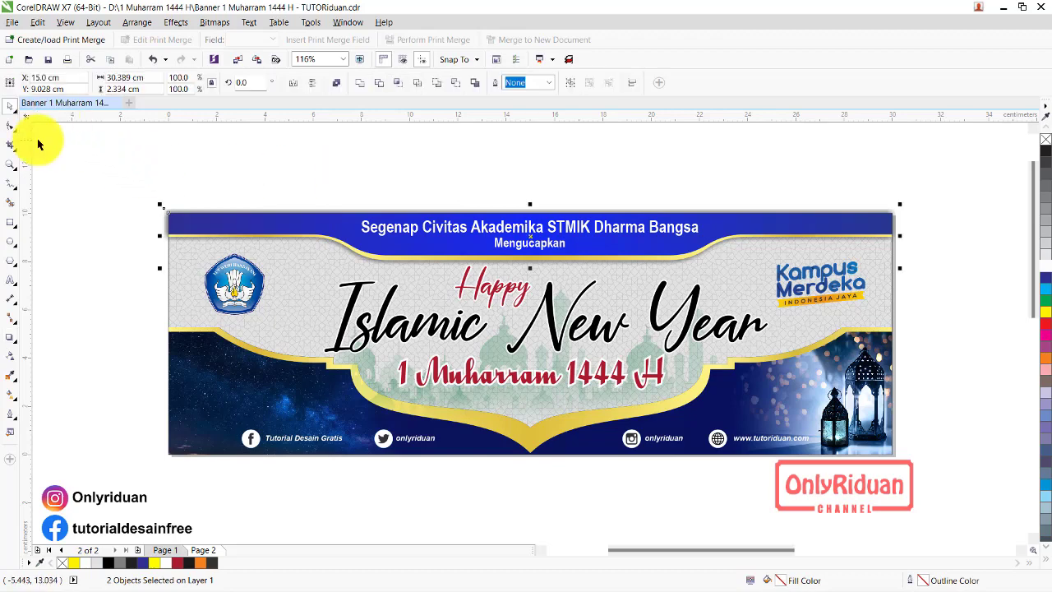
{"action": "left_click", "coordinate": [159, 261]}
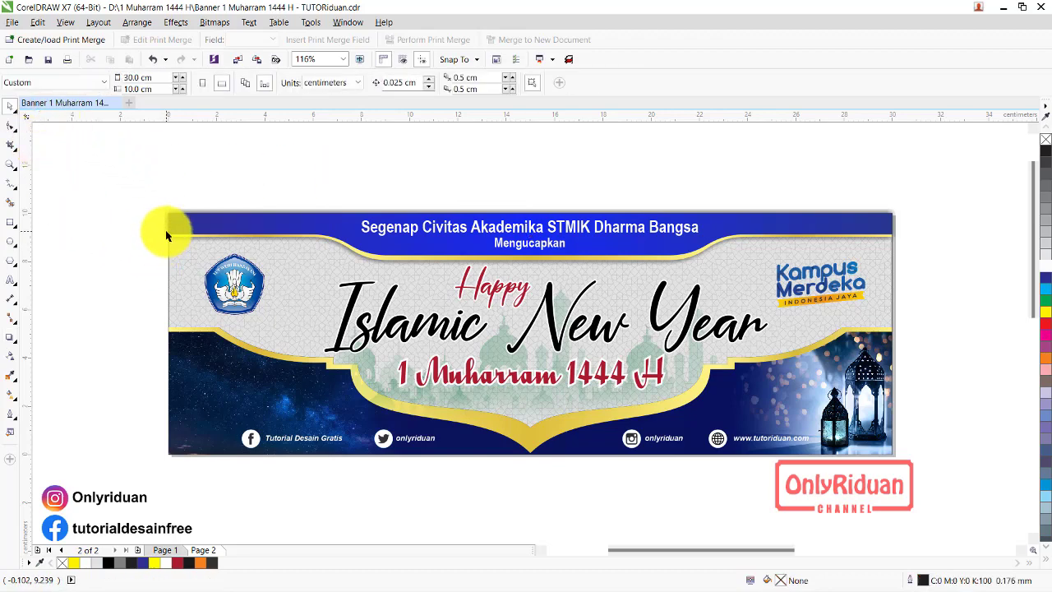
{"action": "left_click_drag", "start_coordinate": [166, 236], "coordinate": [169, 181]}
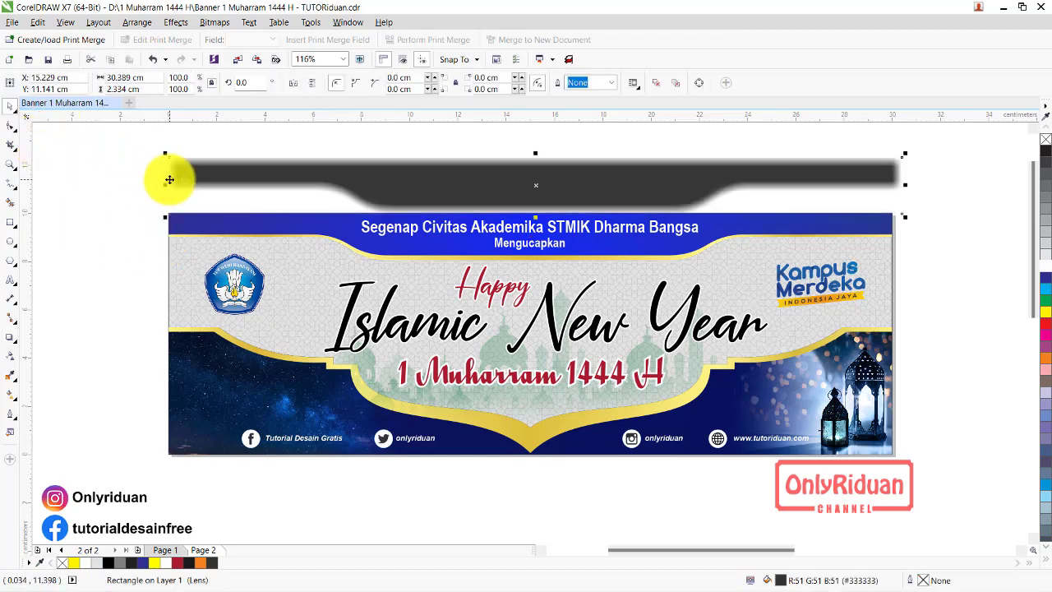
{"action": "key", "text": "ctrl+z"}
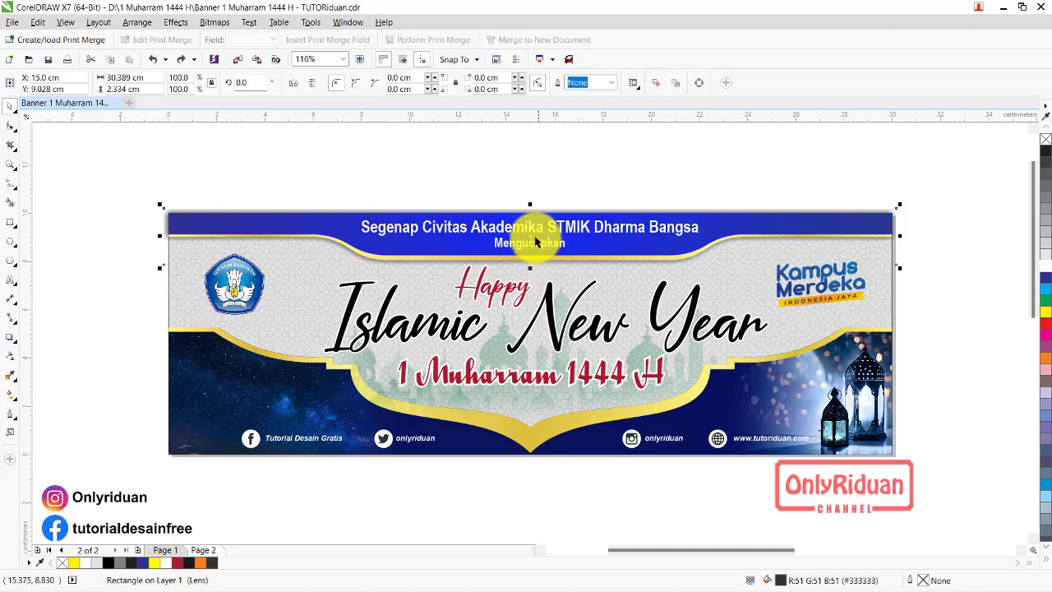
{"action": "right_click", "coordinate": [531, 235]}
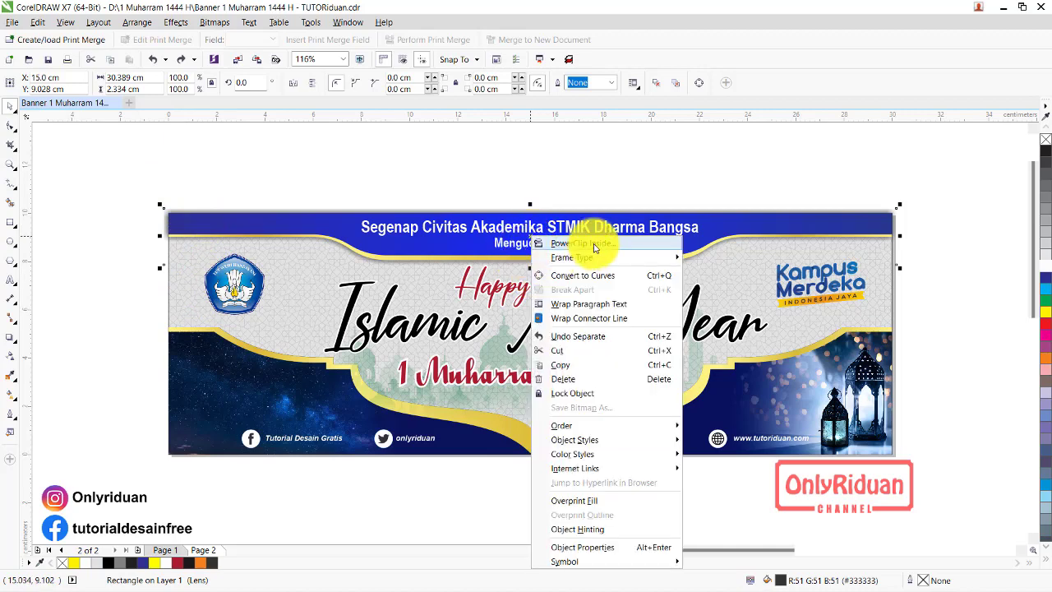
{"action": "left_click", "coordinate": [568, 246]}
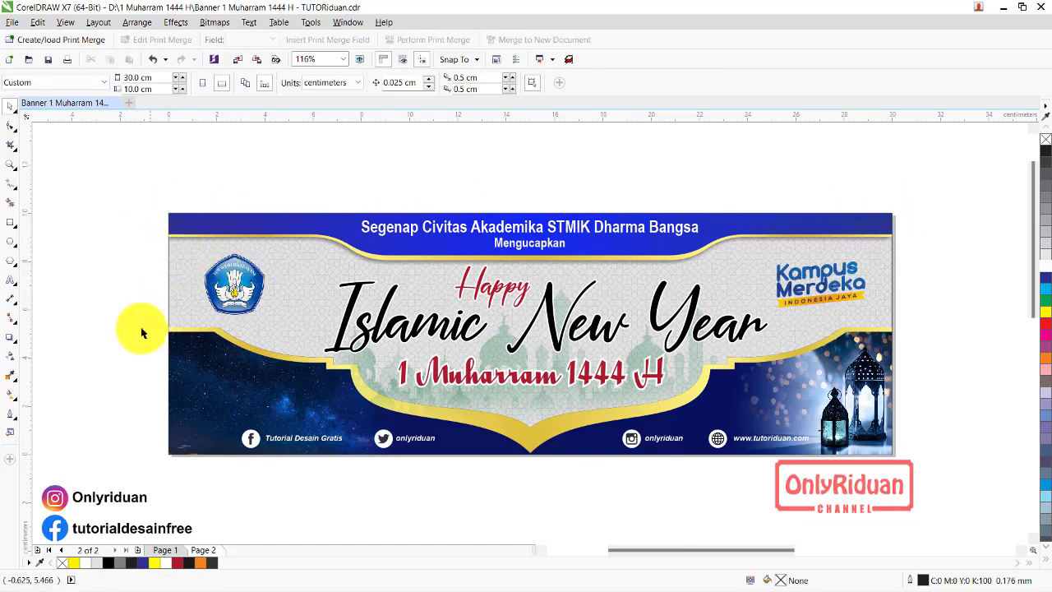
Give the lower gold curve a dark grey drop shadow with feathering 10 and split it off.
{"action": "left_click", "coordinate": [218, 333]}
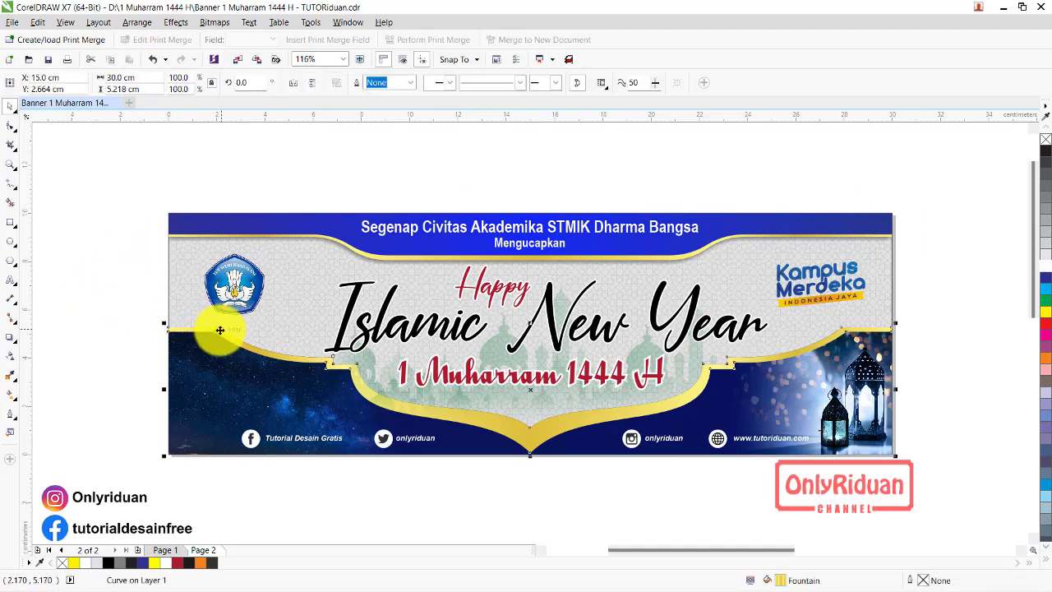
{"action": "left_click", "coordinate": [9, 341]}
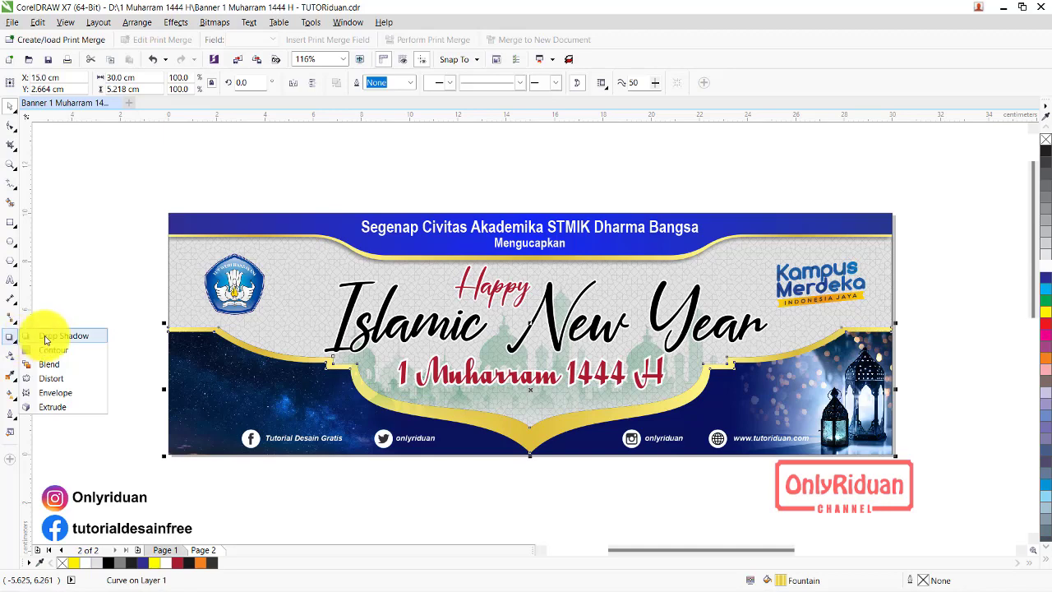
{"action": "left_click", "coordinate": [45, 336]}
{"action": "left_click", "coordinate": [61, 84]}
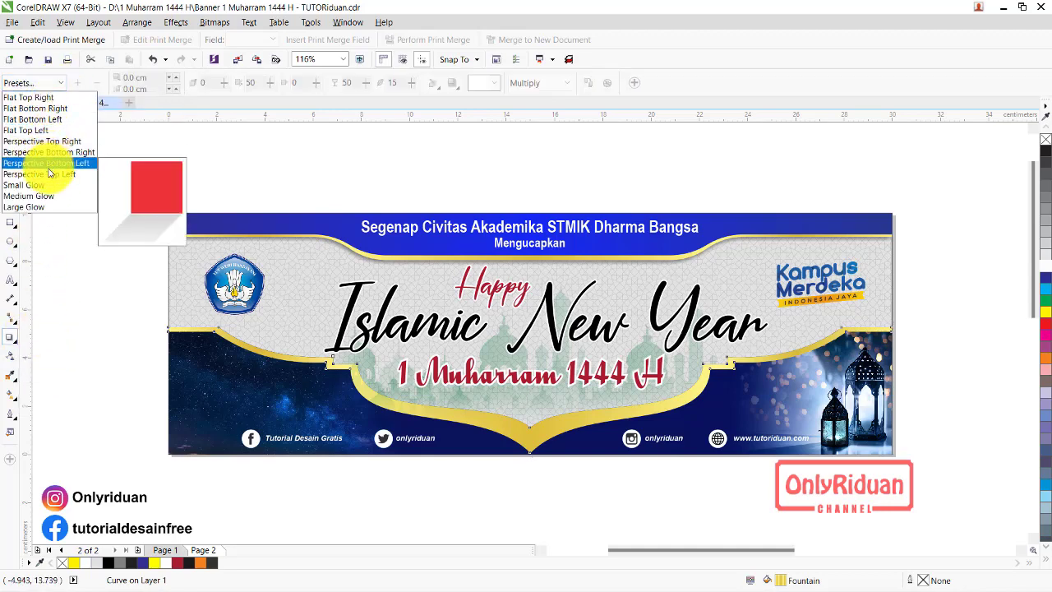
{"action": "left_click", "coordinate": [46, 194]}
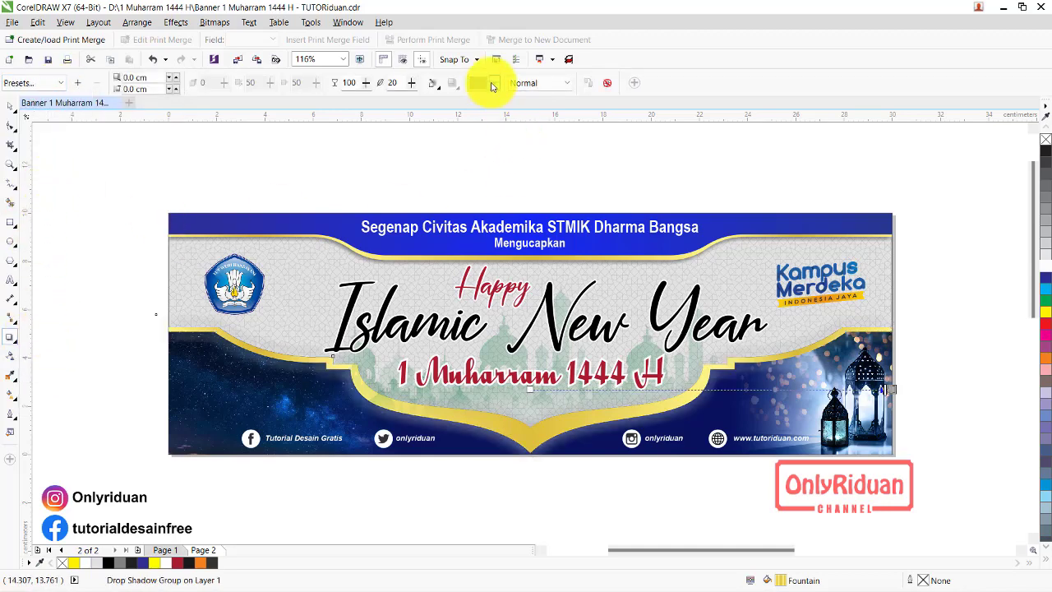
{"action": "left_click", "coordinate": [491, 83]}
{"action": "left_click", "coordinate": [499, 99]}
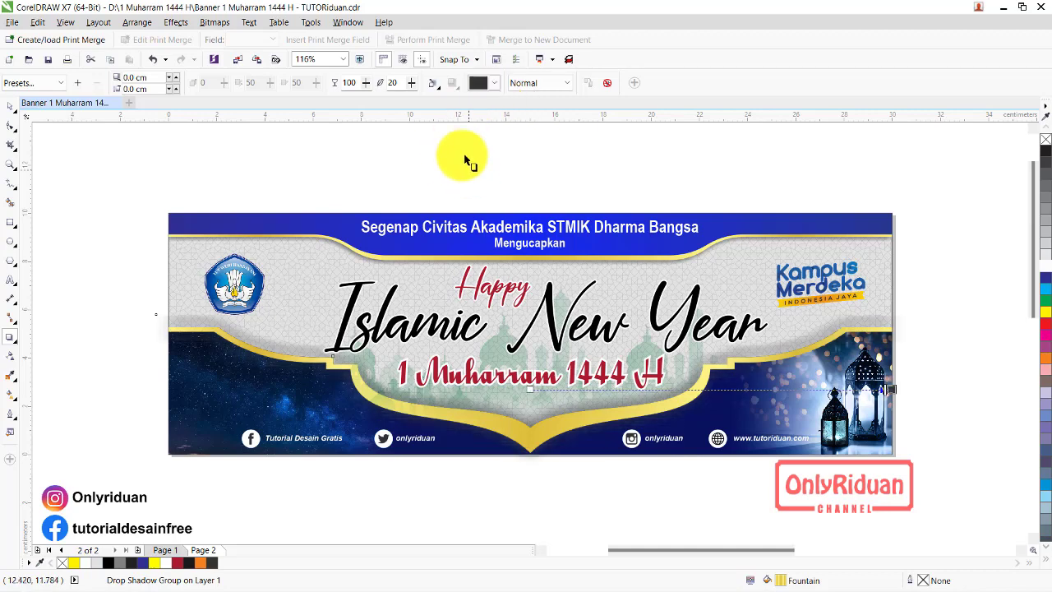
{"action": "double_click", "coordinate": [392, 83]}
{"action": "type", "text": "1"}
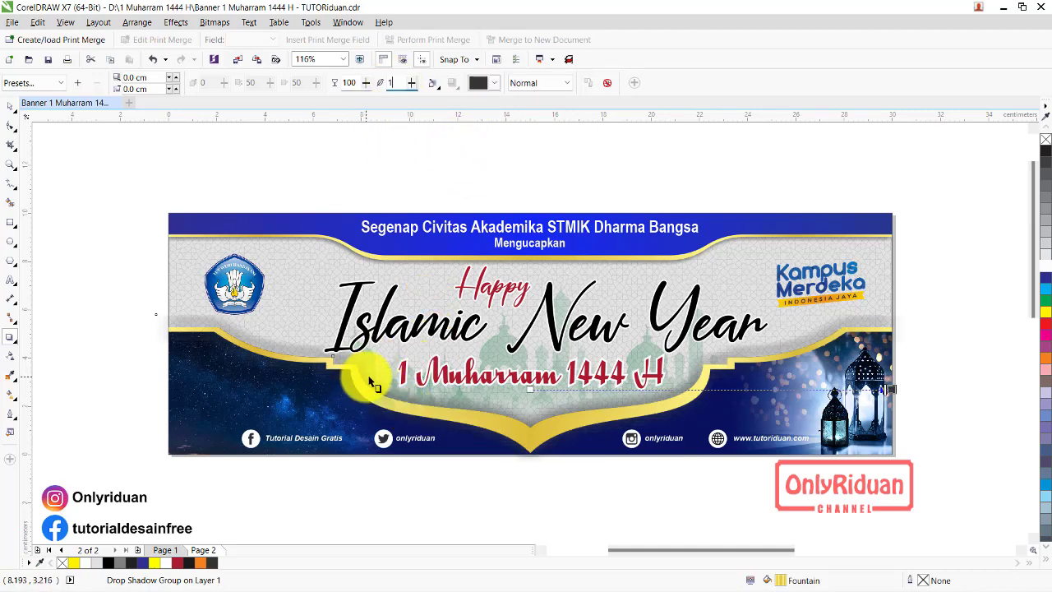
{"action": "type", "text": "0"}
{"action": "key", "text": "Return"}
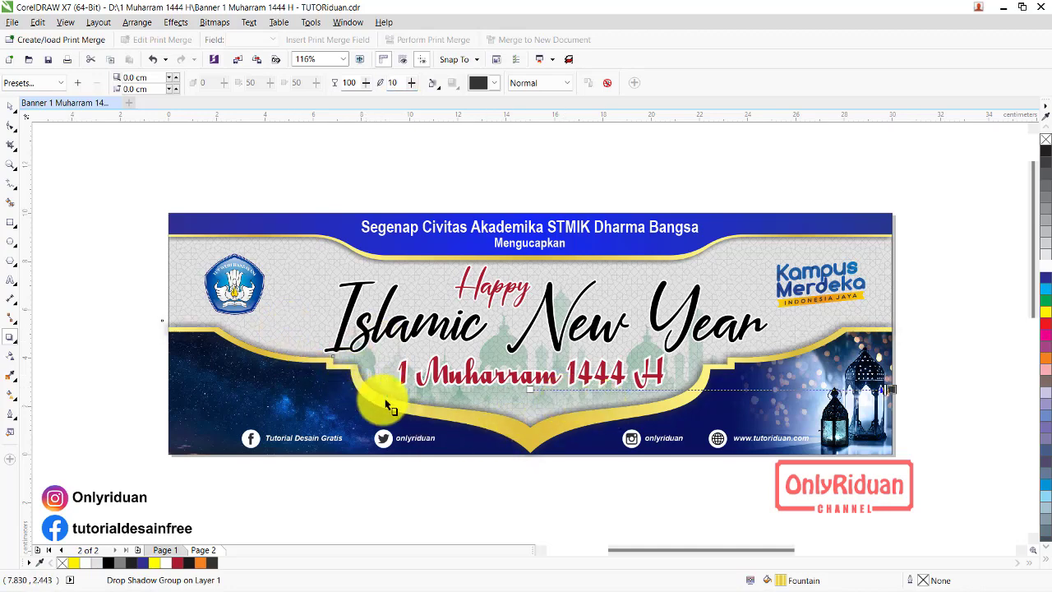
{"action": "key", "text": "ctrl+k"}
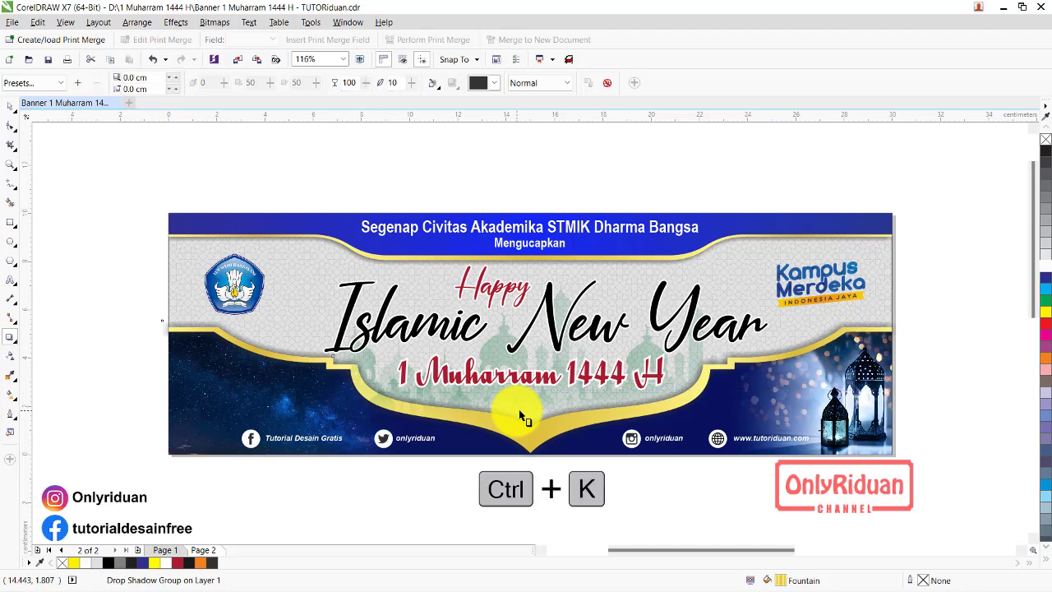
PowerClip the separated lower shadow inside the banner background.
{"action": "left_click", "coordinate": [7, 104]}
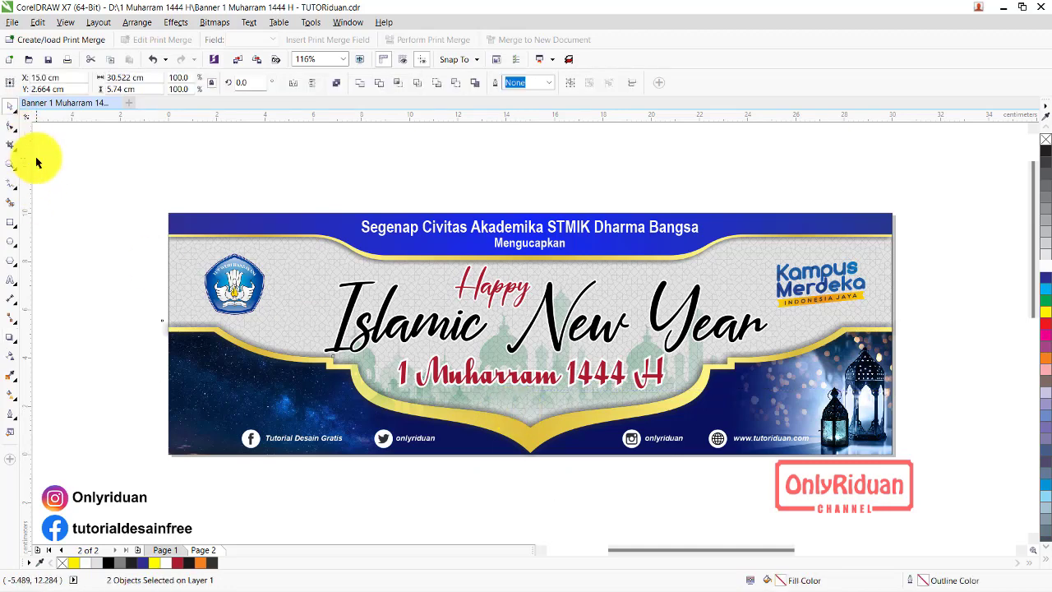
{"action": "left_click", "coordinate": [126, 271]}
{"action": "left_click", "coordinate": [190, 325]}
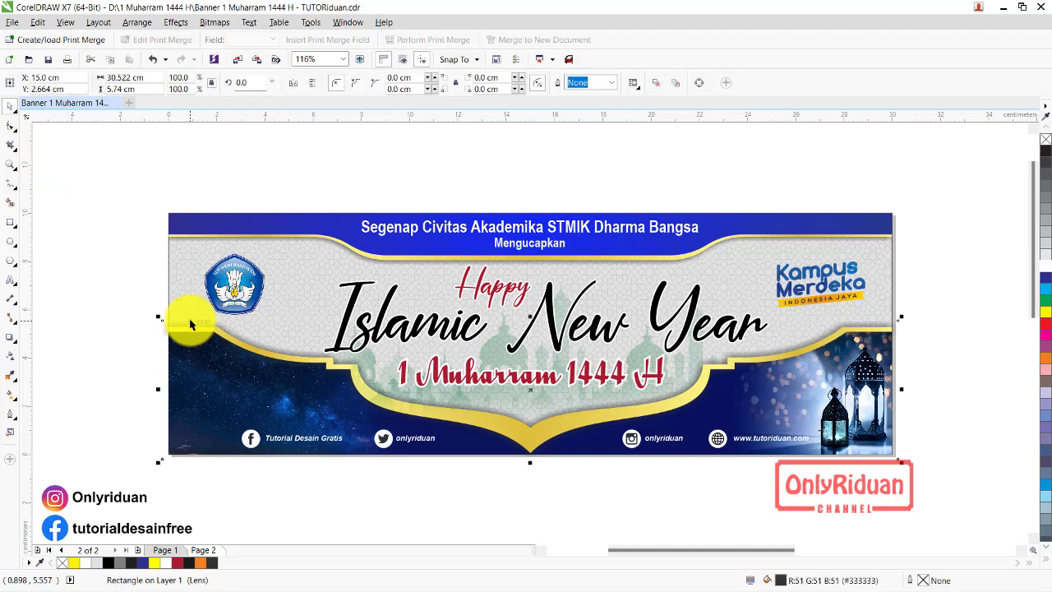
{"action": "right_click", "coordinate": [185, 321]}
{"action": "mouse_move", "coordinate": [238, 267]}
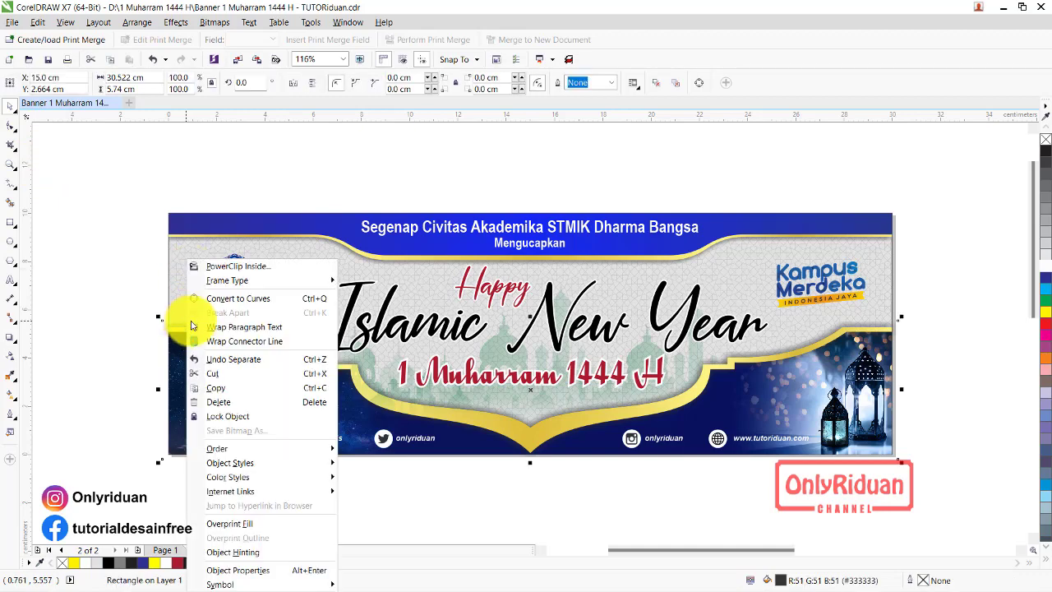
{"action": "left_click", "coordinate": [251, 269]}
{"action": "left_click", "coordinate": [172, 274]}
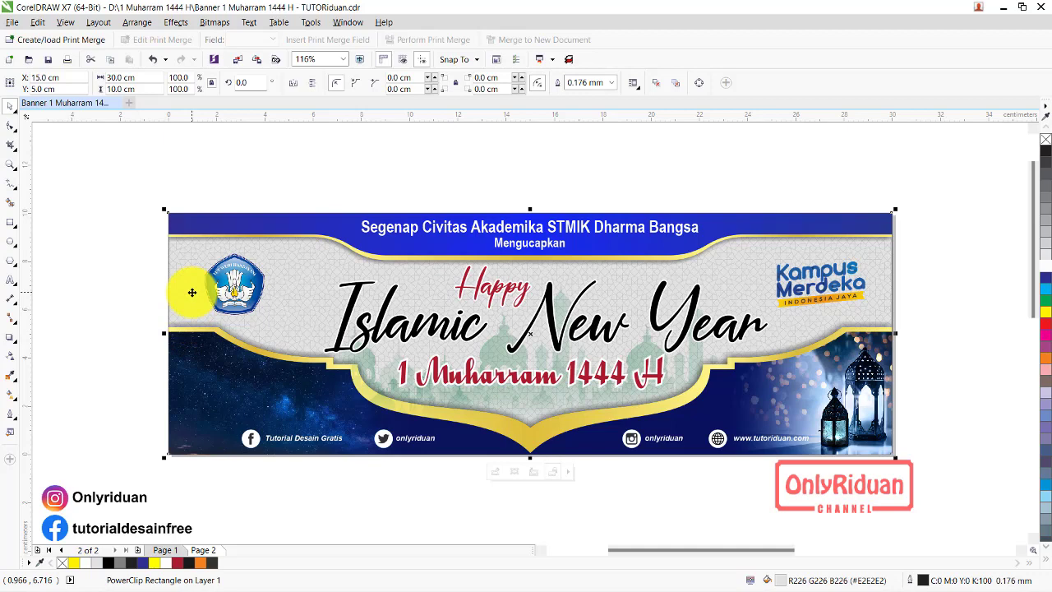
Zoom in on the Islamic New Year lettering and select the red word Happy.
{"action": "left_click", "coordinate": [11, 163]}
{"action": "left_click_drag", "start_coordinate": [325, 251], "coordinate": [763, 401]}
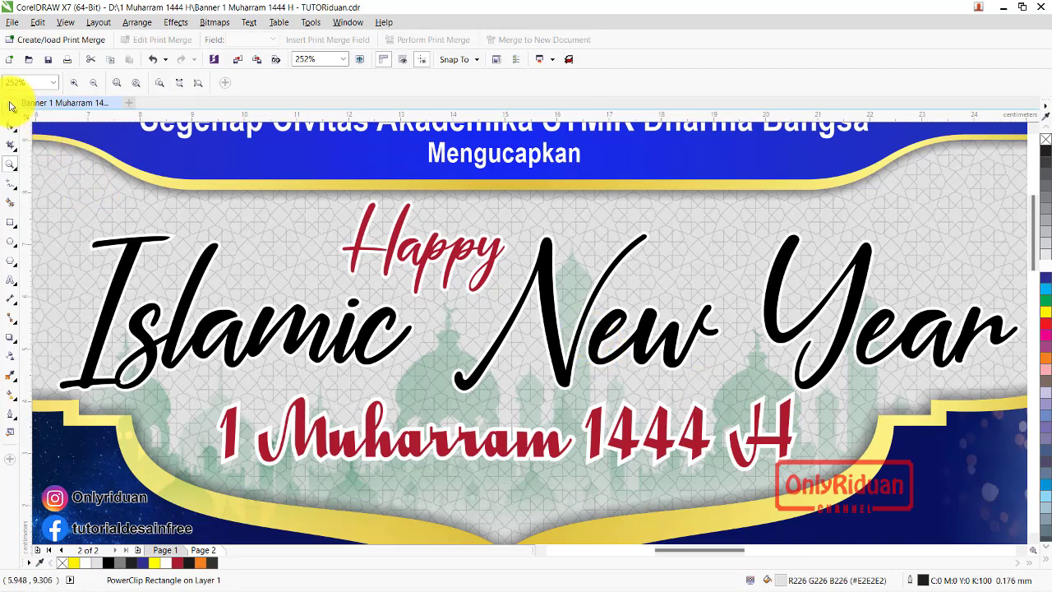
{"action": "left_click", "coordinate": [11, 105]}
{"action": "left_click", "coordinate": [425, 261]}
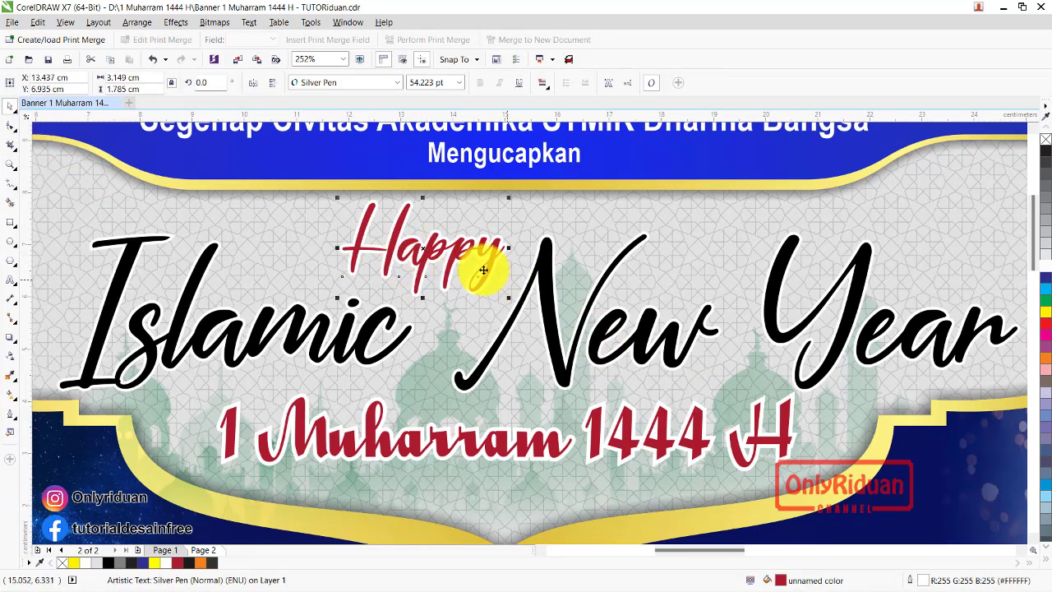
Give Happy a Flat Bottom Right drop shadow pulled in close under the text.
{"action": "left_click", "coordinate": [10, 337]}
{"action": "left_click", "coordinate": [39, 337]}
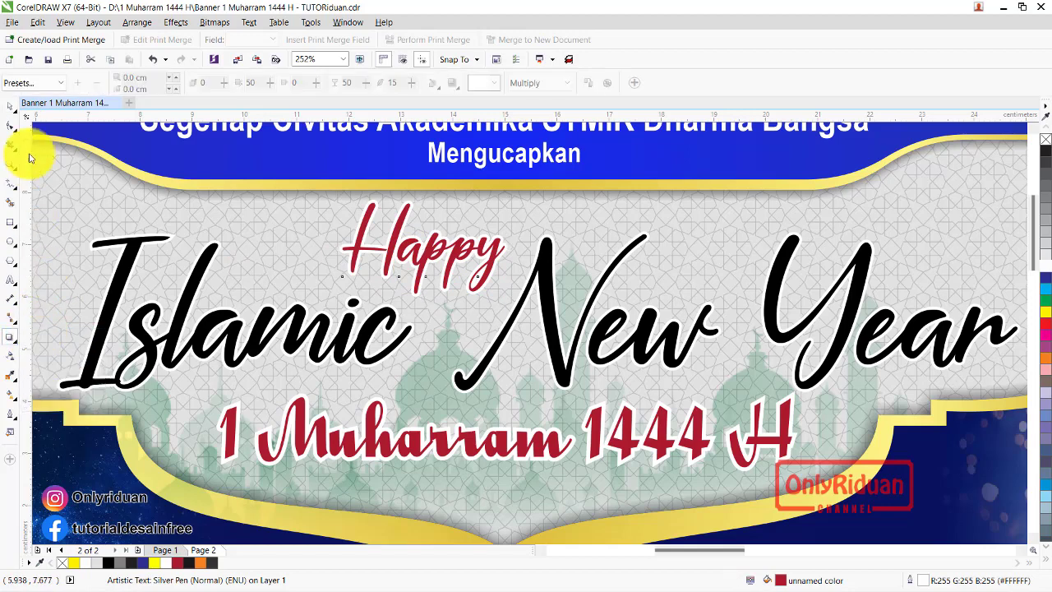
{"action": "left_click", "coordinate": [62, 83]}
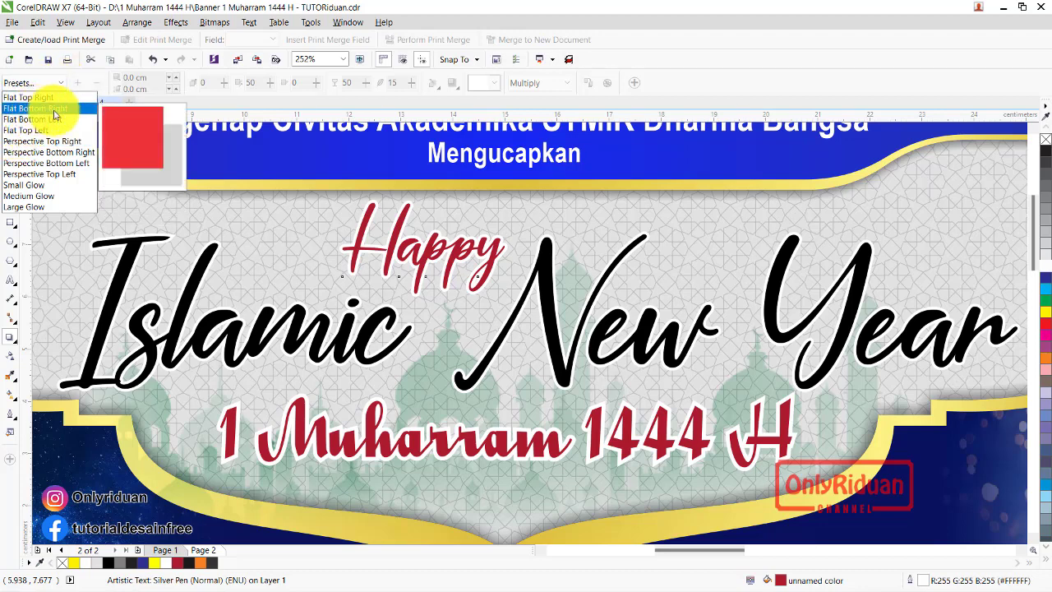
{"action": "left_click", "coordinate": [54, 115]}
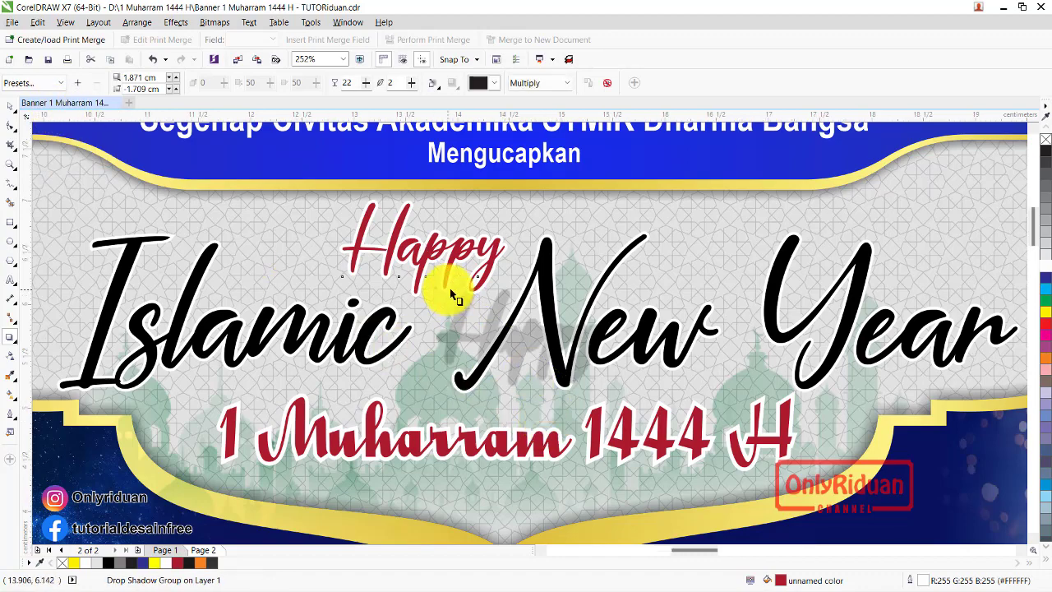
{"action": "scroll", "coordinate": [450, 288], "scroll_direction": "up", "scroll_amount": 2}
{"action": "left_click_drag", "start_coordinate": [697, 479], "coordinate": [468, 311]}
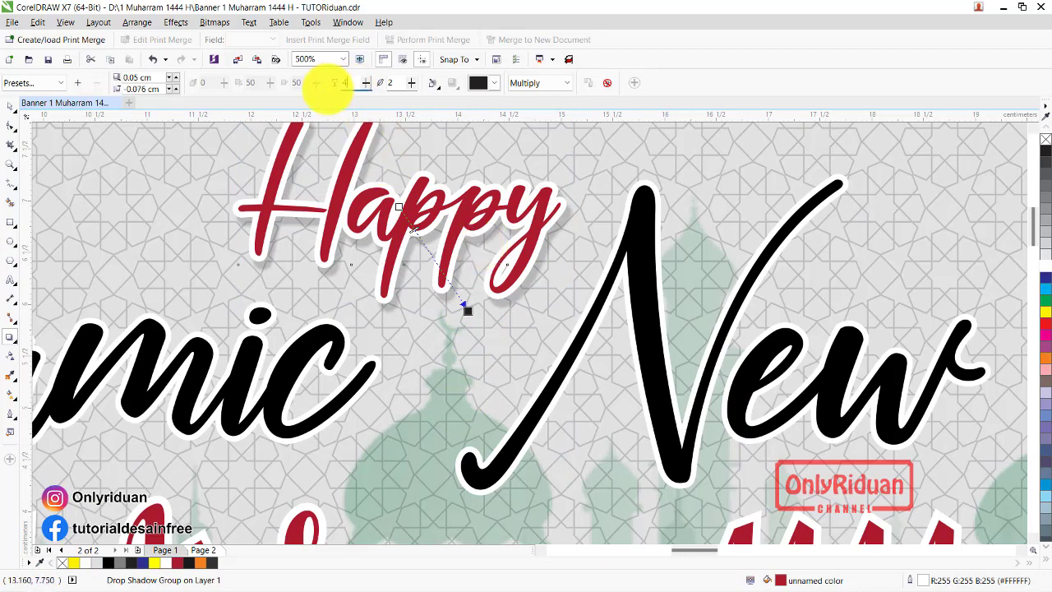
{"action": "scroll", "coordinate": [521, 301], "scroll_direction": "down", "scroll_amount": 2}
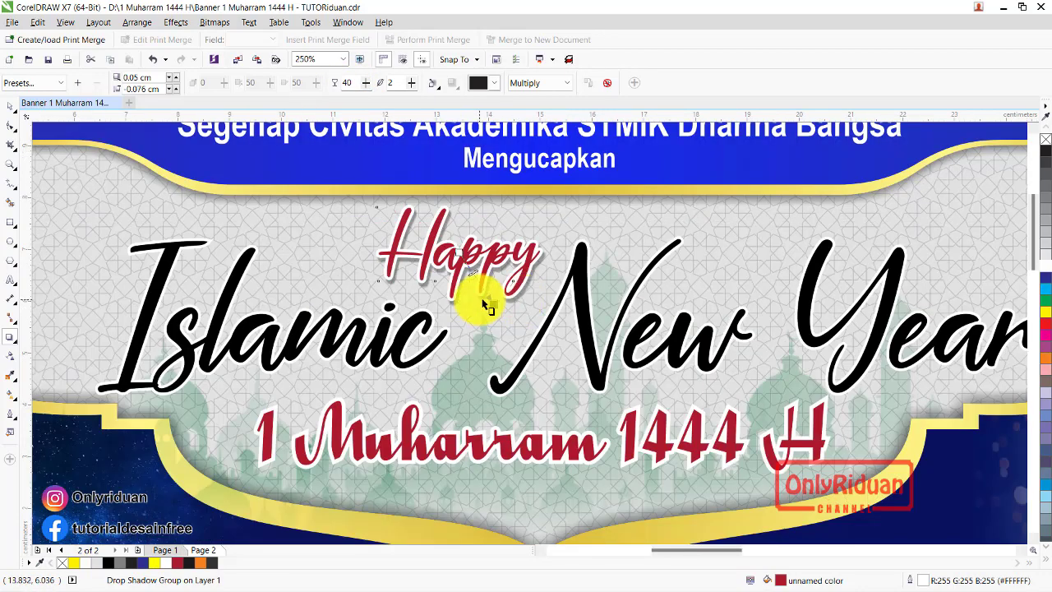
{"action": "scroll", "coordinate": [488, 311], "scroll_direction": "up", "scroll_amount": 2}
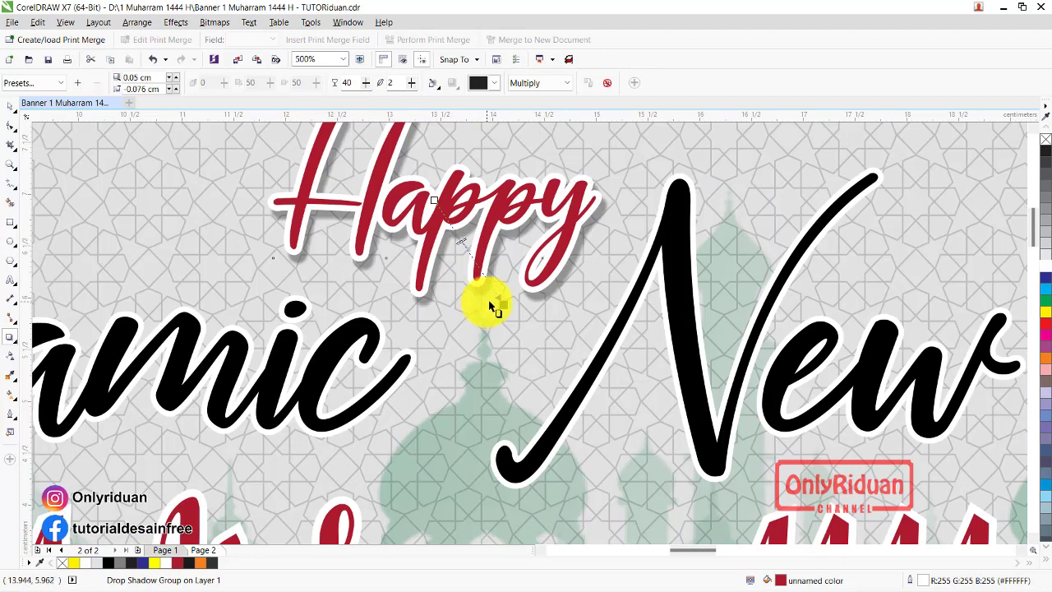
Copy Happy's opacity-40 drop shadow onto the black Islamic New Year lettering.
{"action": "scroll", "coordinate": [488, 305], "scroll_direction": "down", "scroll_amount": 2}
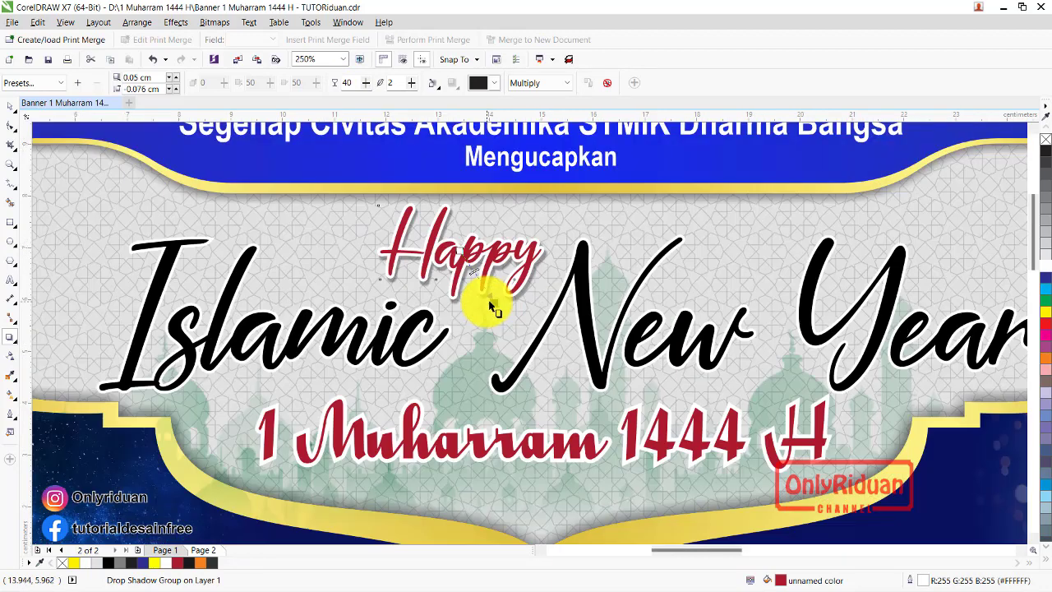
{"action": "left_click", "coordinate": [6, 105]}
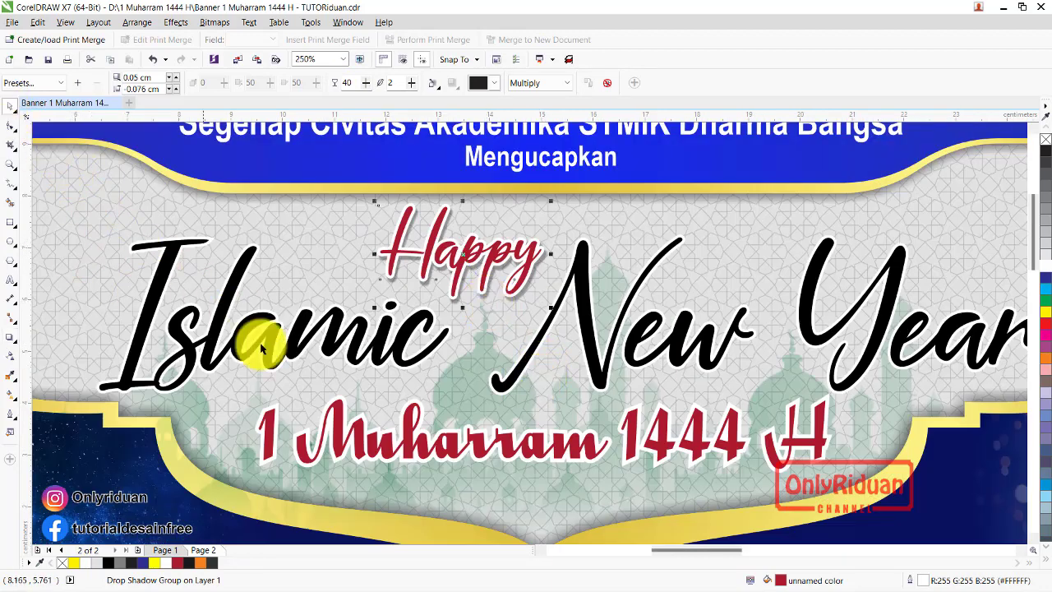
{"action": "left_click", "coordinate": [590, 355]}
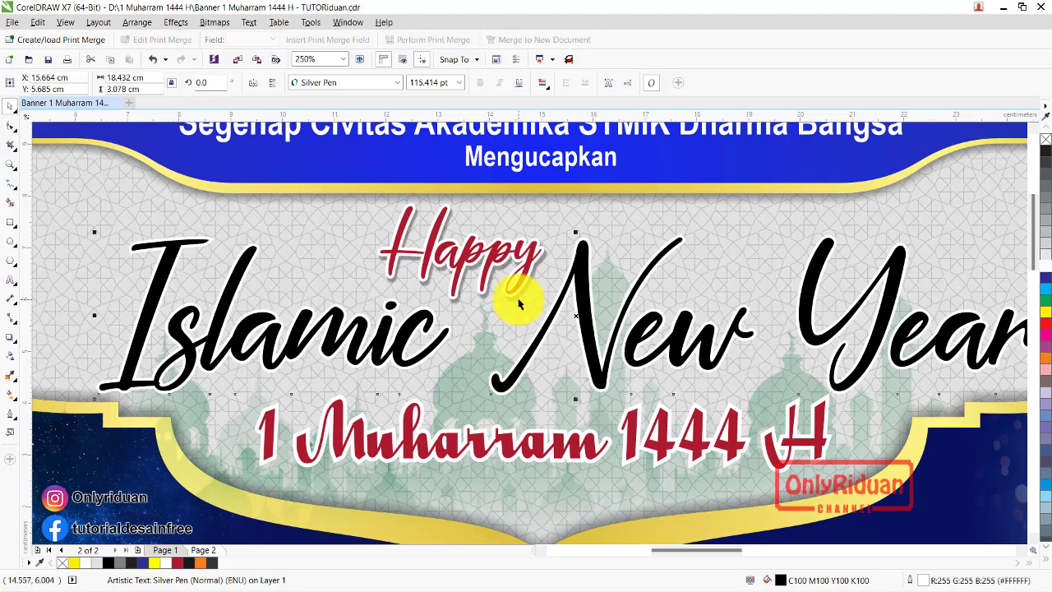
{"action": "left_click", "coordinate": [400, 287]}
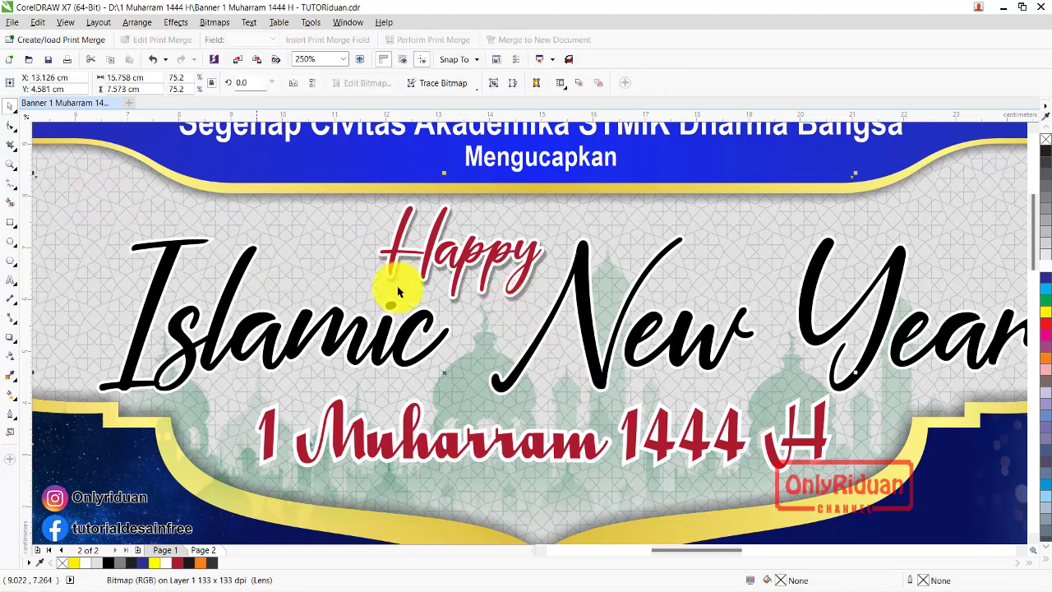
{"action": "left_click", "coordinate": [588, 326]}
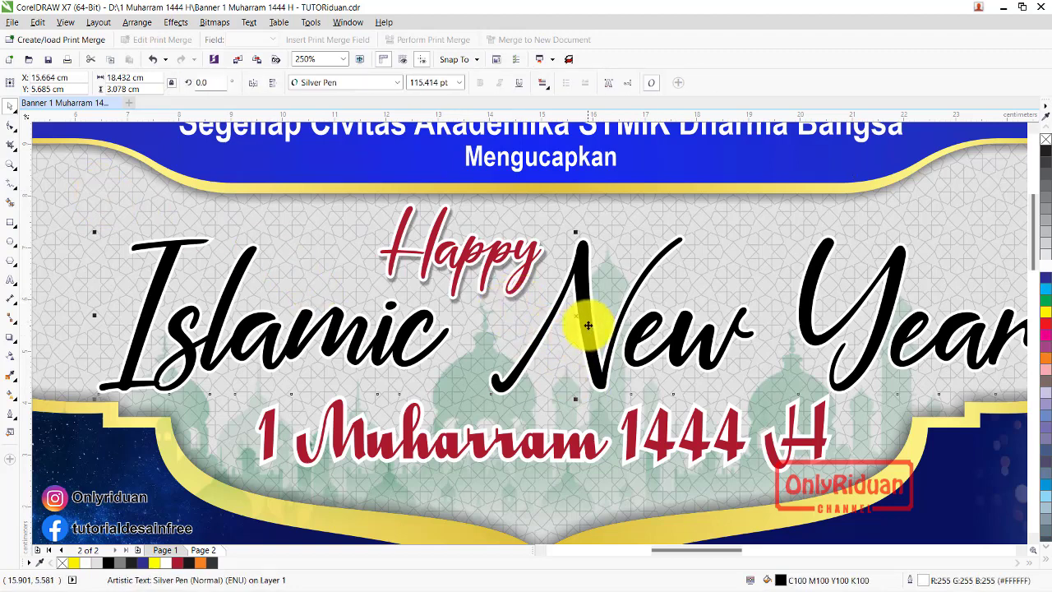
{"action": "left_click", "coordinate": [8, 338]}
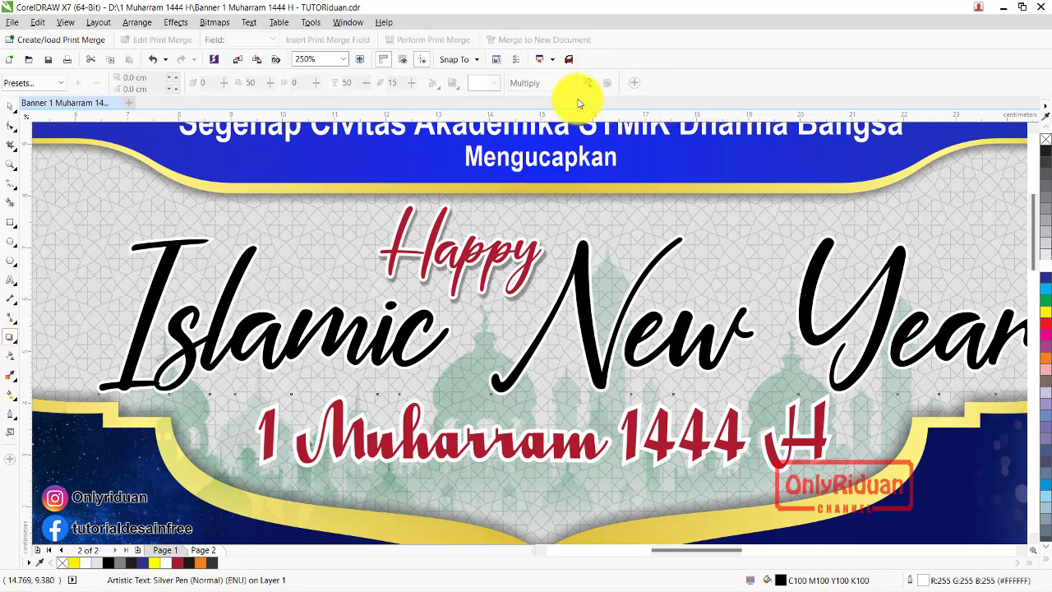
{"action": "left_click", "coordinate": [587, 82]}
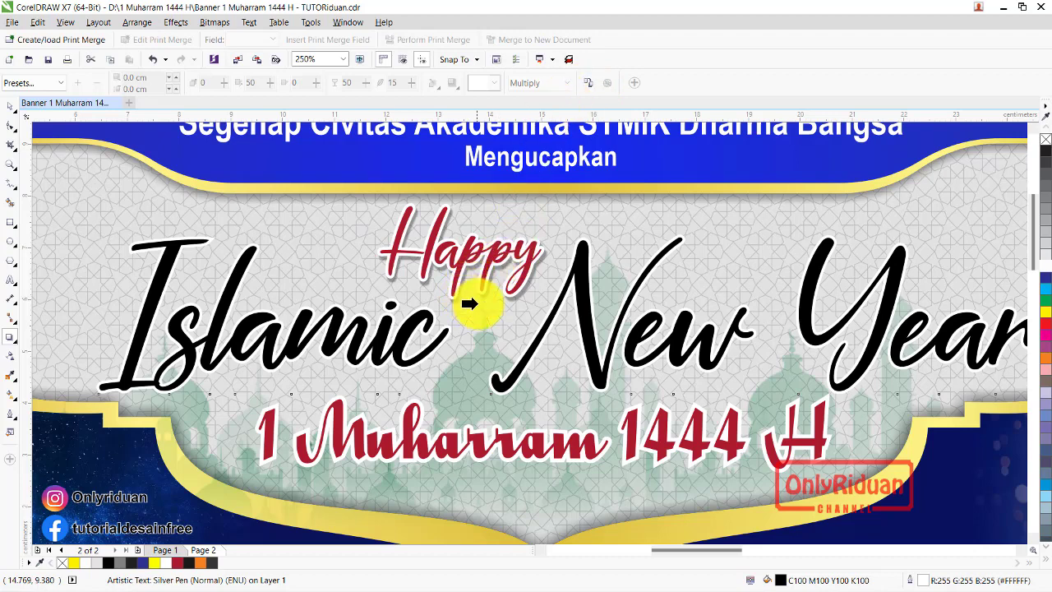
{"action": "left_click", "coordinate": [502, 301]}
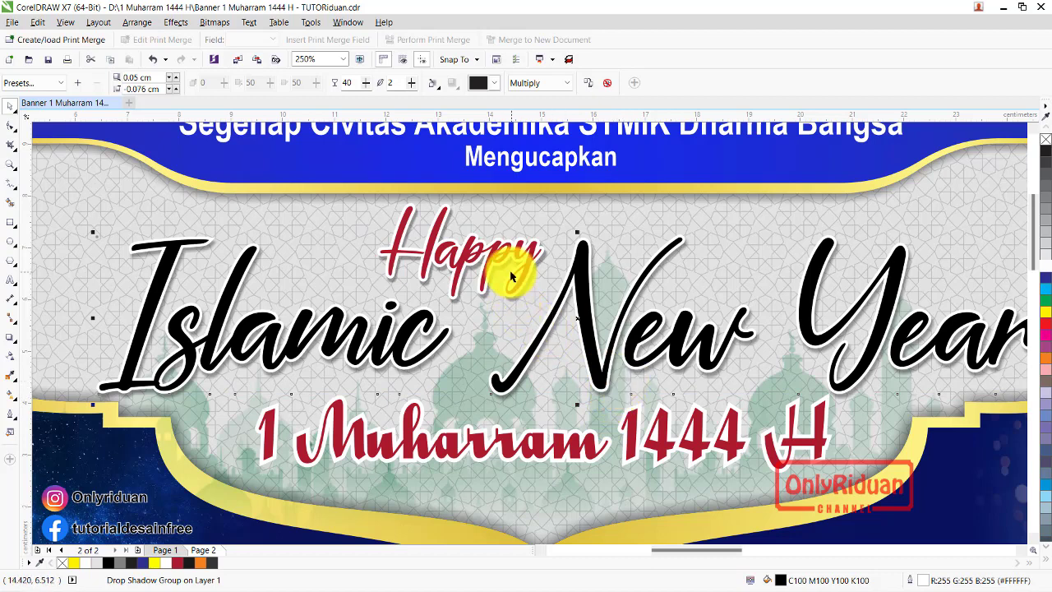
Copy the existing opacity-40 drop shadow onto the red 1 Muharram 1444 H line.
{"action": "left_click", "coordinate": [540, 449]}
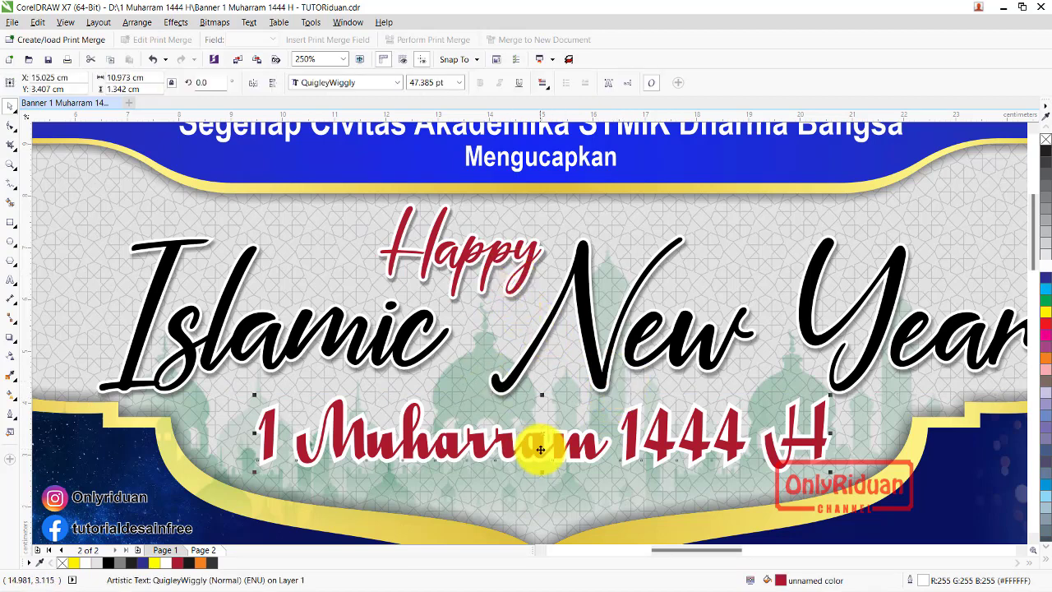
{"action": "left_click", "coordinate": [11, 339]}
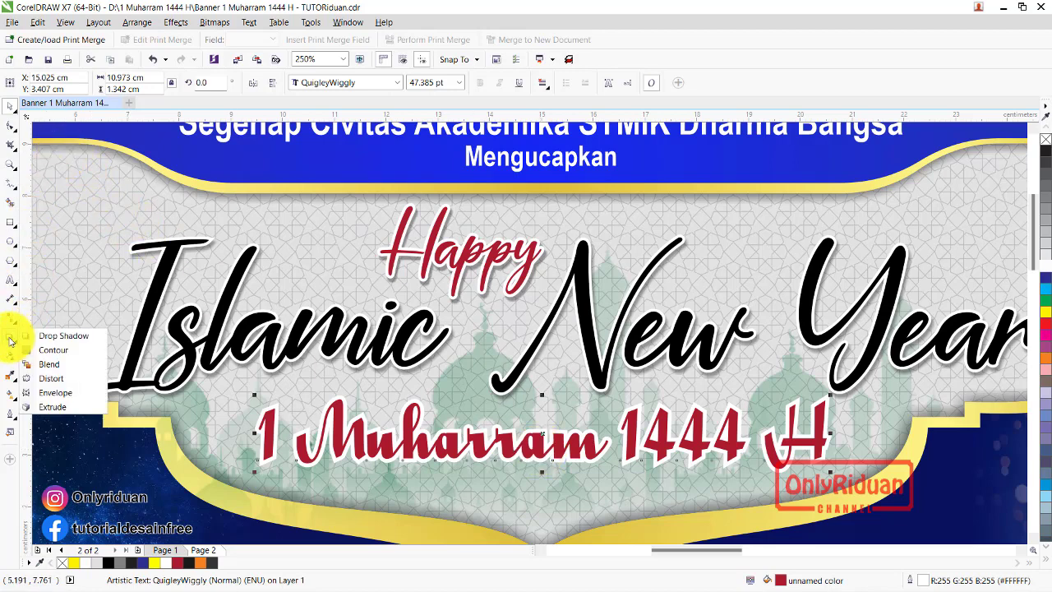
{"action": "left_click", "coordinate": [51, 337]}
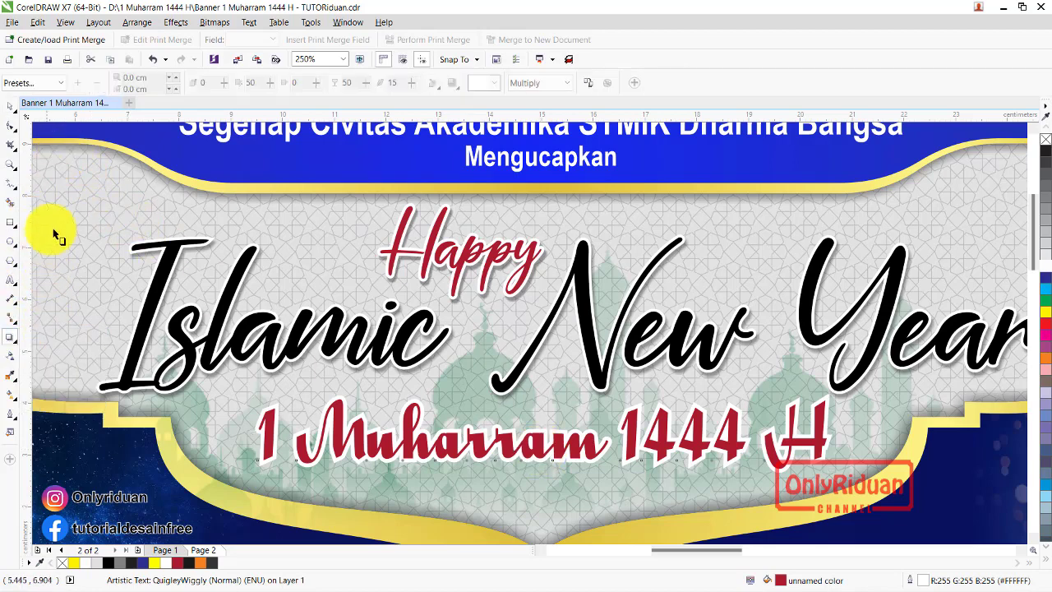
{"action": "left_click", "coordinate": [587, 84]}
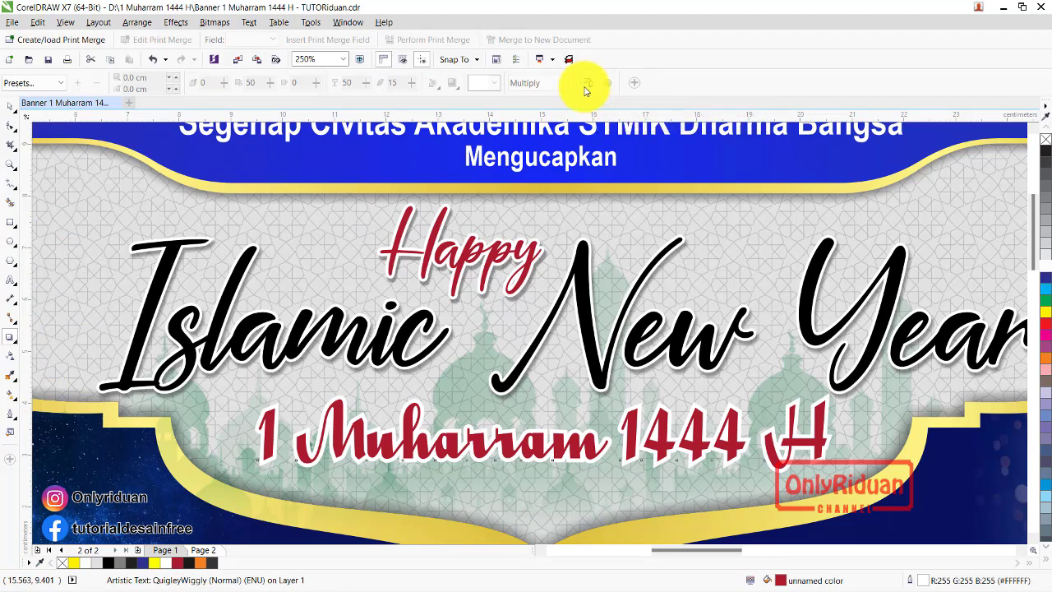
{"action": "left_click", "coordinate": [500, 301]}
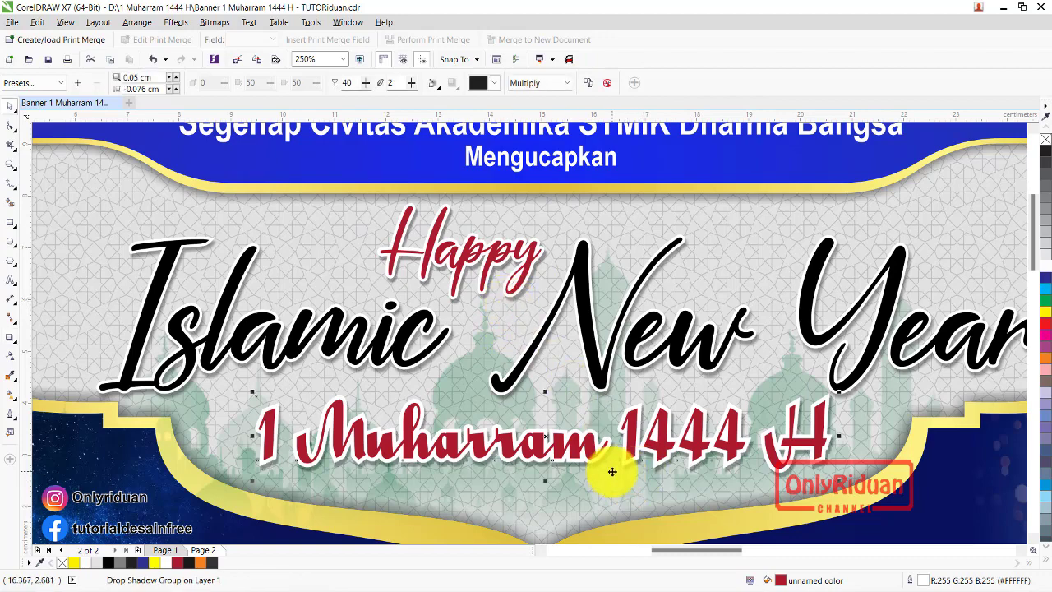
{"action": "scroll", "coordinate": [483, 249], "scroll_direction": "down", "scroll_amount": 2}
{"action": "scroll", "coordinate": [489, 329], "scroll_direction": "up", "scroll_amount": 2}
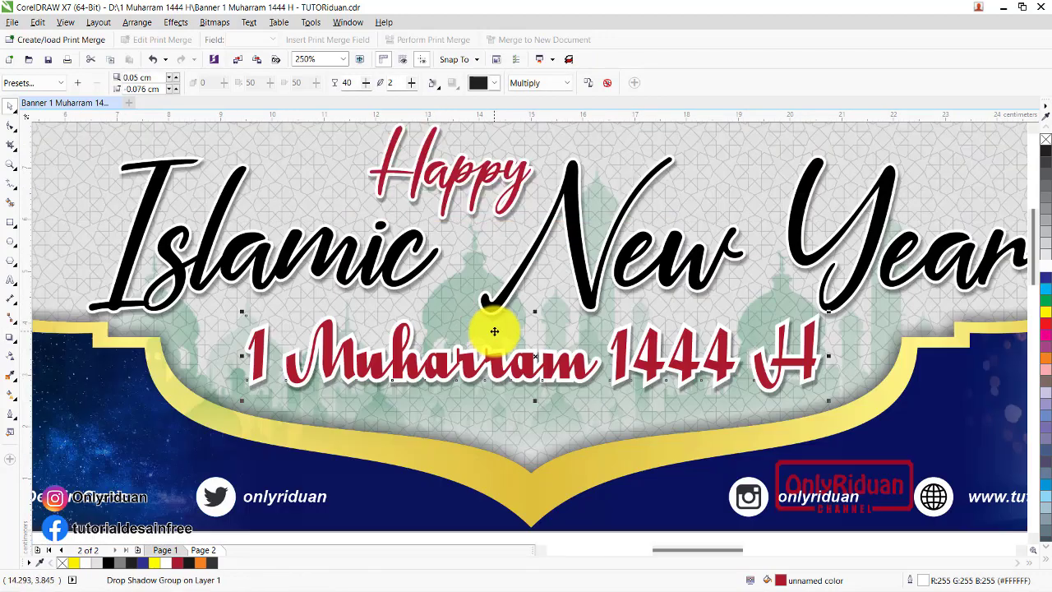
{"action": "scroll", "coordinate": [481, 304], "scroll_direction": "down", "scroll_amount": 2}
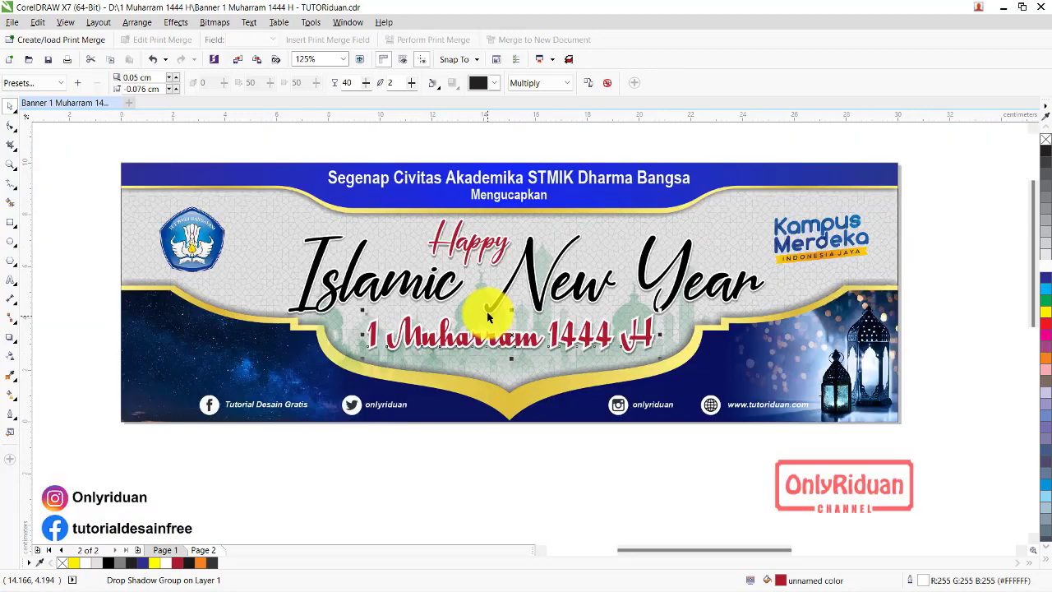
{"action": "left_click", "coordinate": [267, 141]}
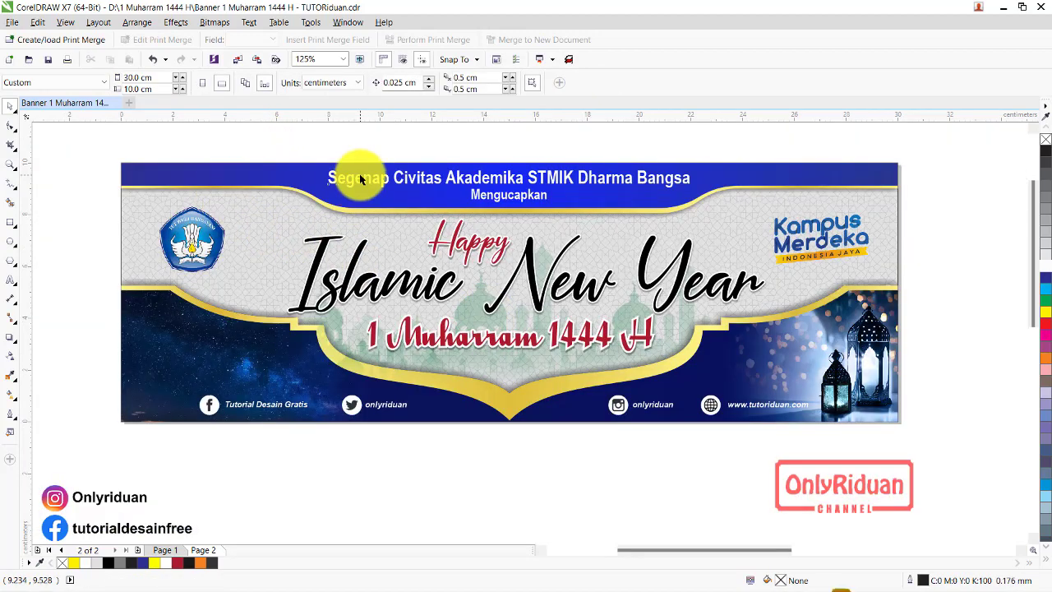
{"action": "left_click", "coordinate": [355, 178]}
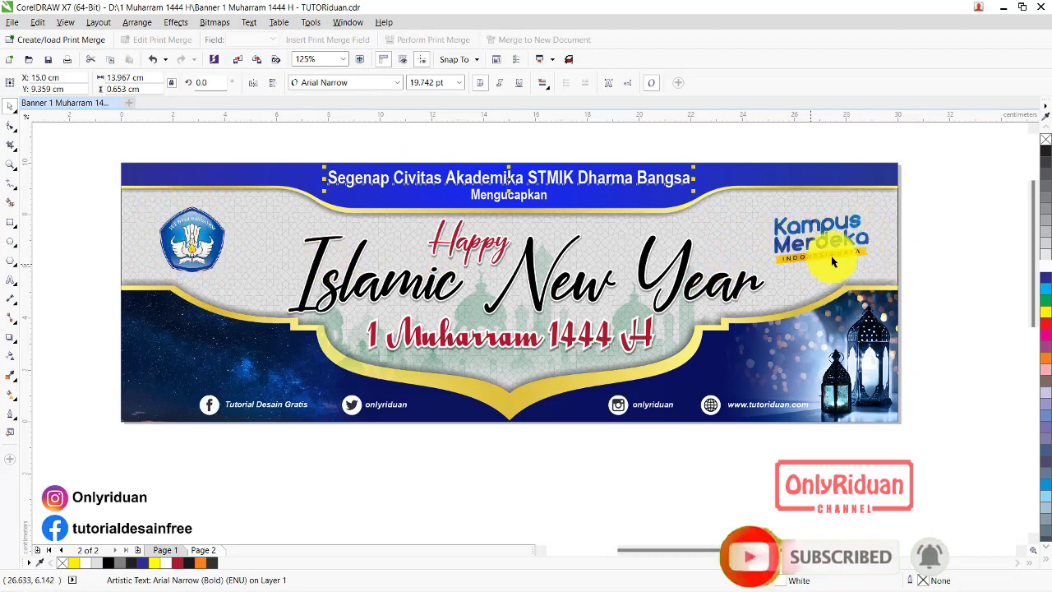
{"action": "left_click", "coordinate": [385, 406]}
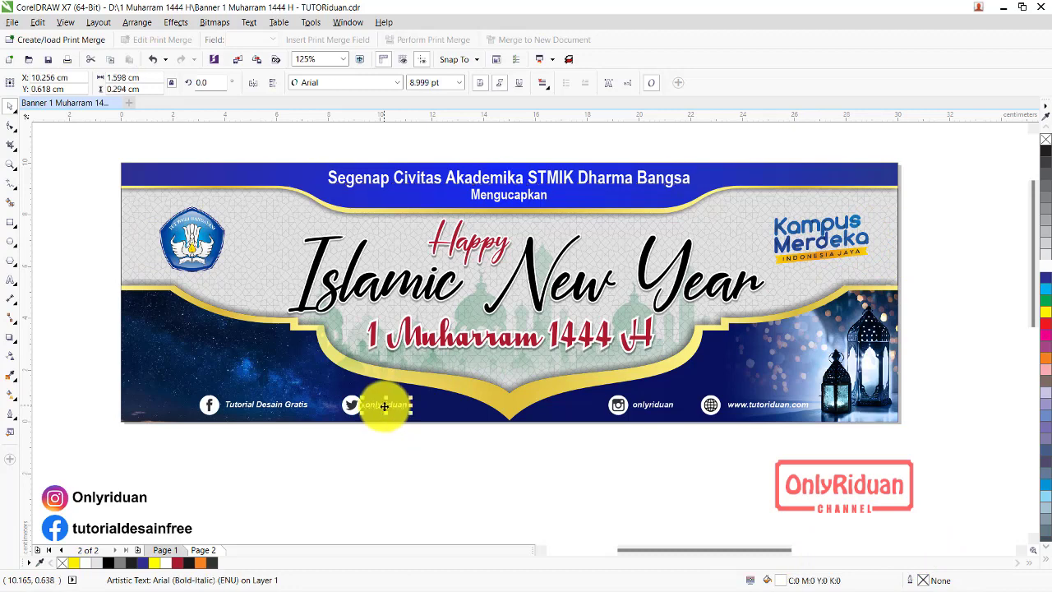
{"action": "left_click", "coordinate": [279, 405]}
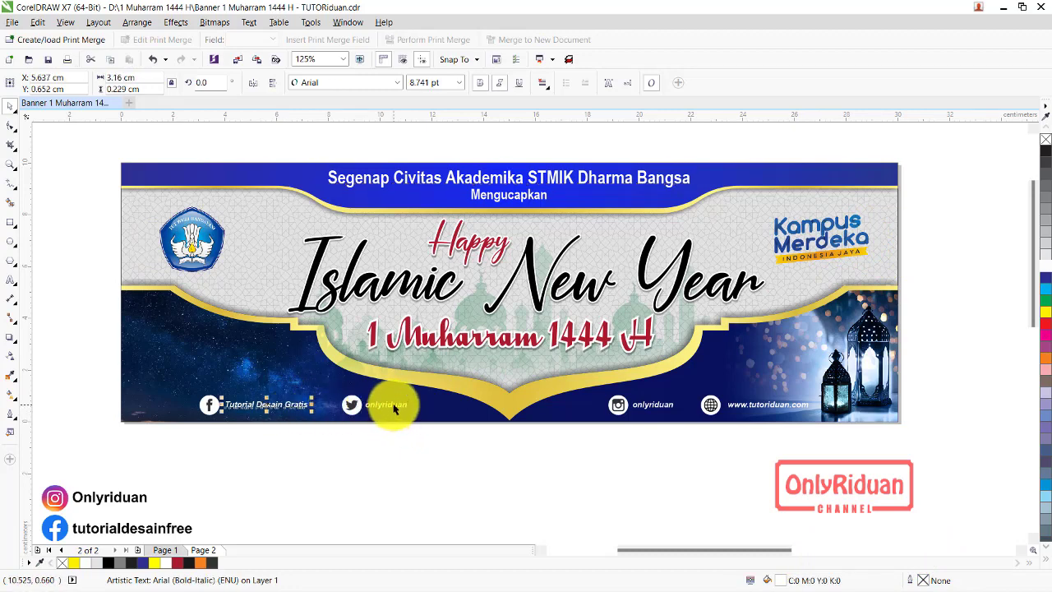
{"action": "left_click", "coordinate": [376, 406]}
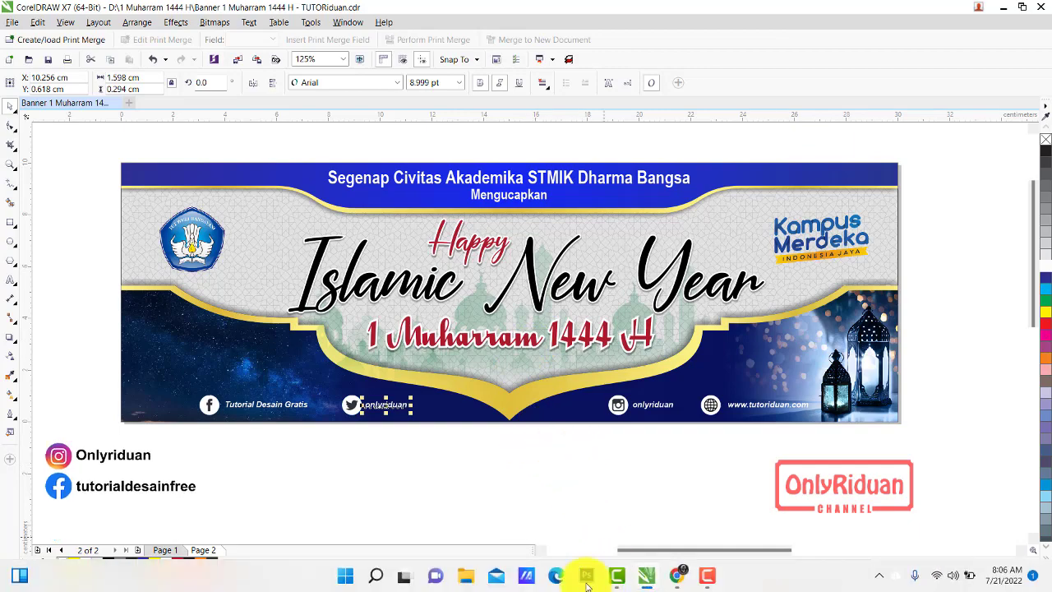
In the 01 Spanduk banner, retype the Segenap header's institution as 'SMK Negeri 18 Samarinda'.
{"action": "left_click", "coordinate": [586, 573]}
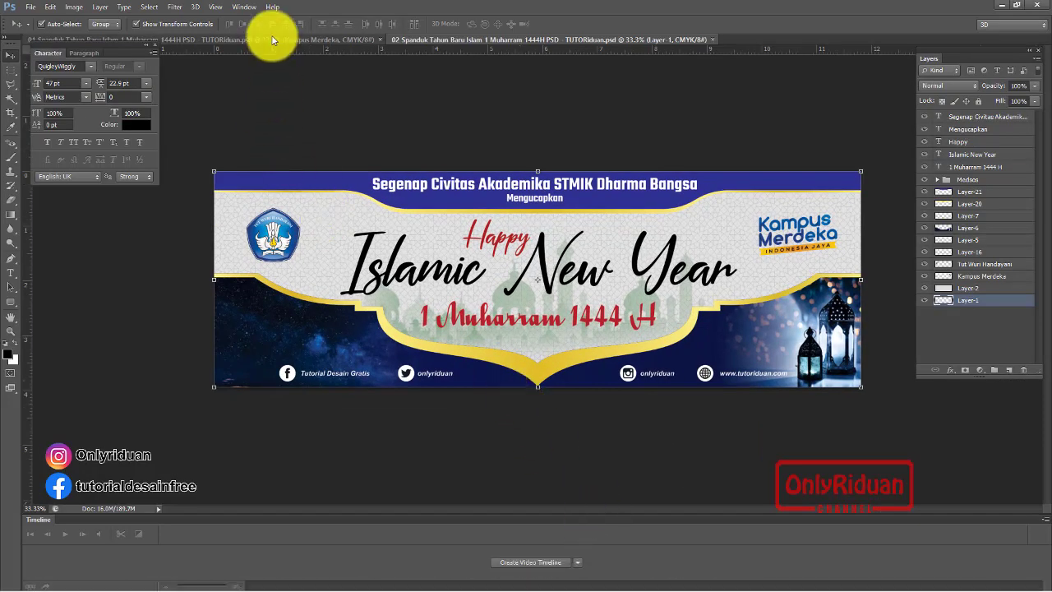
{"action": "left_click", "coordinate": [272, 40]}
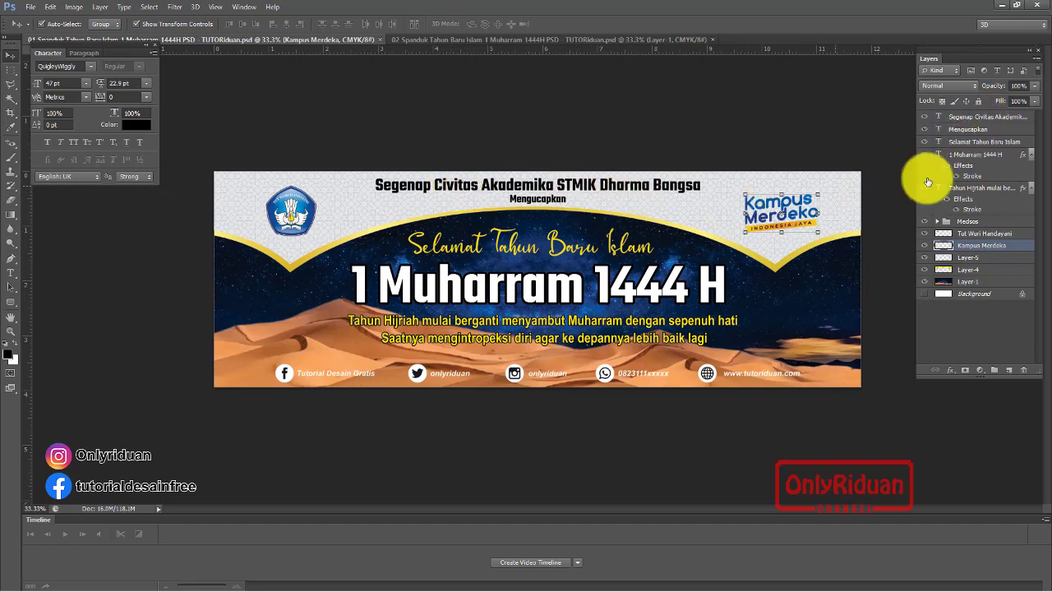
{"action": "left_click", "coordinate": [978, 118]}
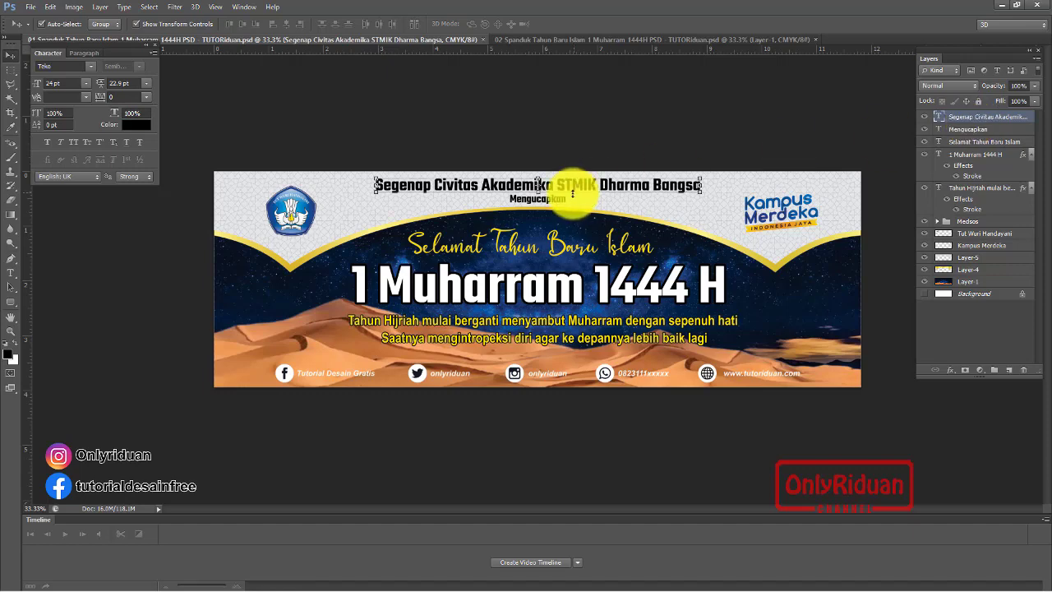
{"action": "left_click", "coordinate": [11, 272]}
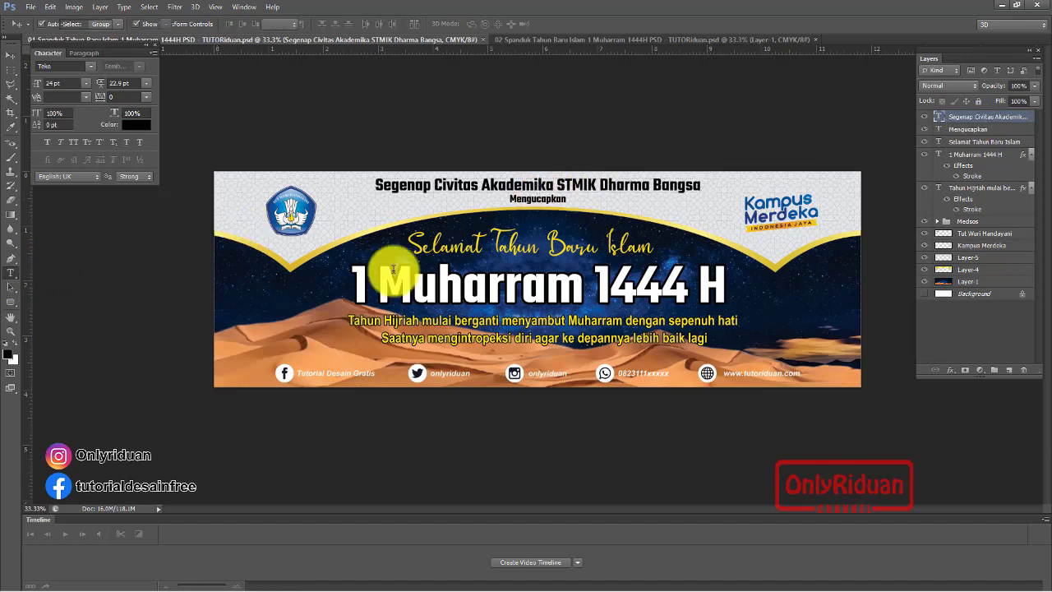
{"action": "left_click", "coordinate": [700, 185]}
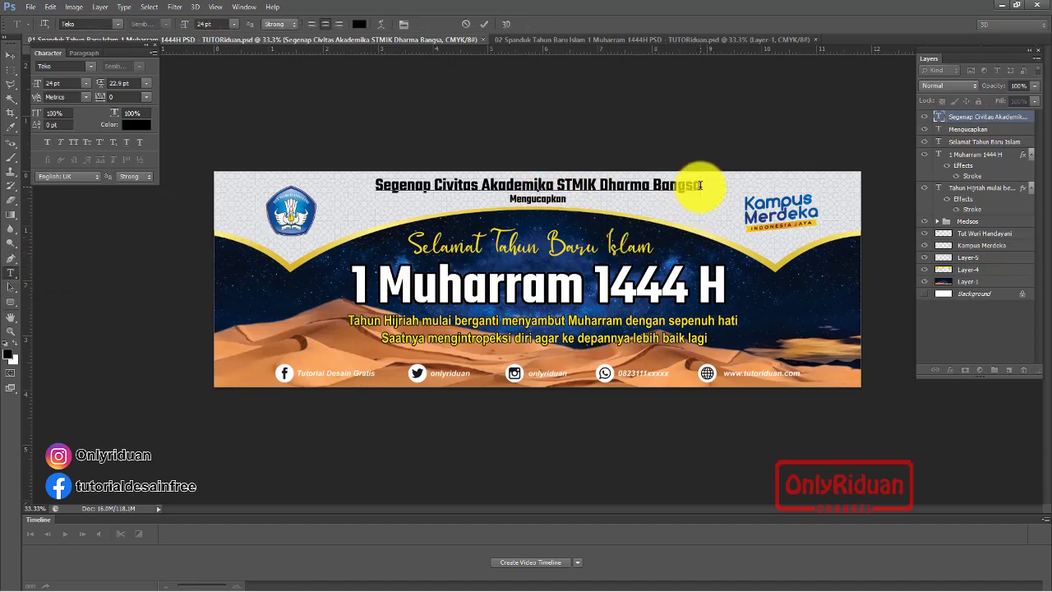
{"action": "key", "text": "BackSpace"}
{"action": "key", "text": "BackSpace"}
{"action": "key", "text": "BackSpace"}
{"action": "key", "text": "BackSpace"}
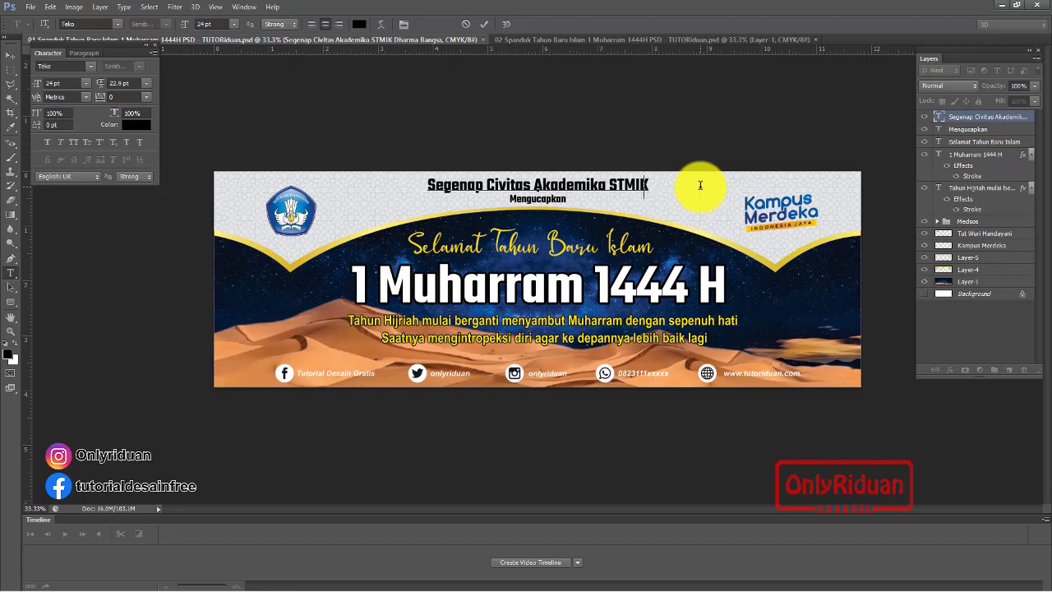
{"action": "key", "text": "BackSpace"}
{"action": "key", "text": "BackSpace"}
{"action": "key", "text": "BackSpace"}
{"action": "key", "text": "BackSpace"}
{"action": "key", "text": "BackSpace"}
{"action": "key", "text": "BackSpace"}
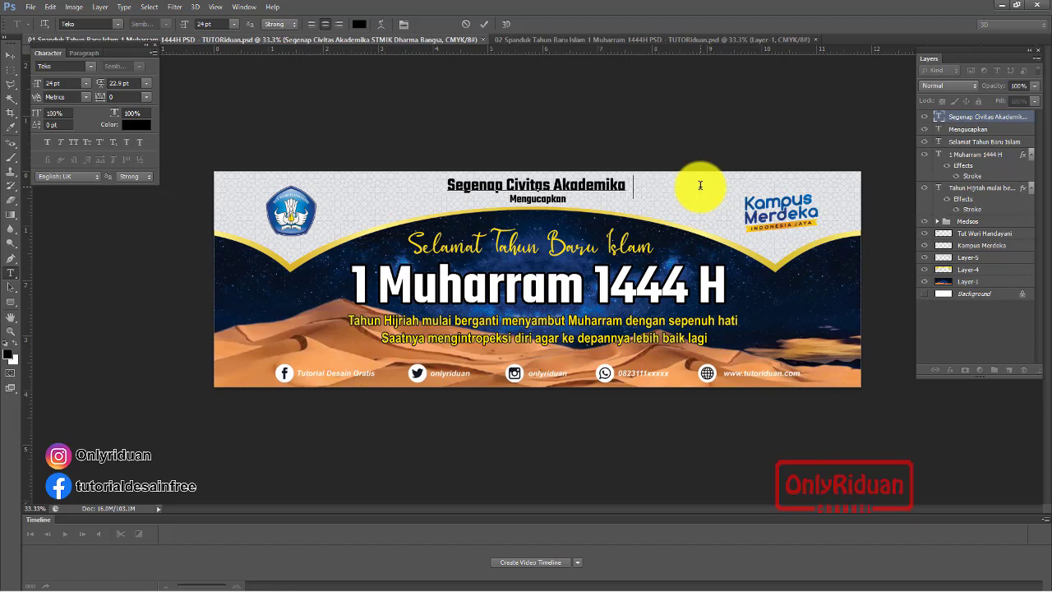
{"action": "type", "text": "SMK N"}
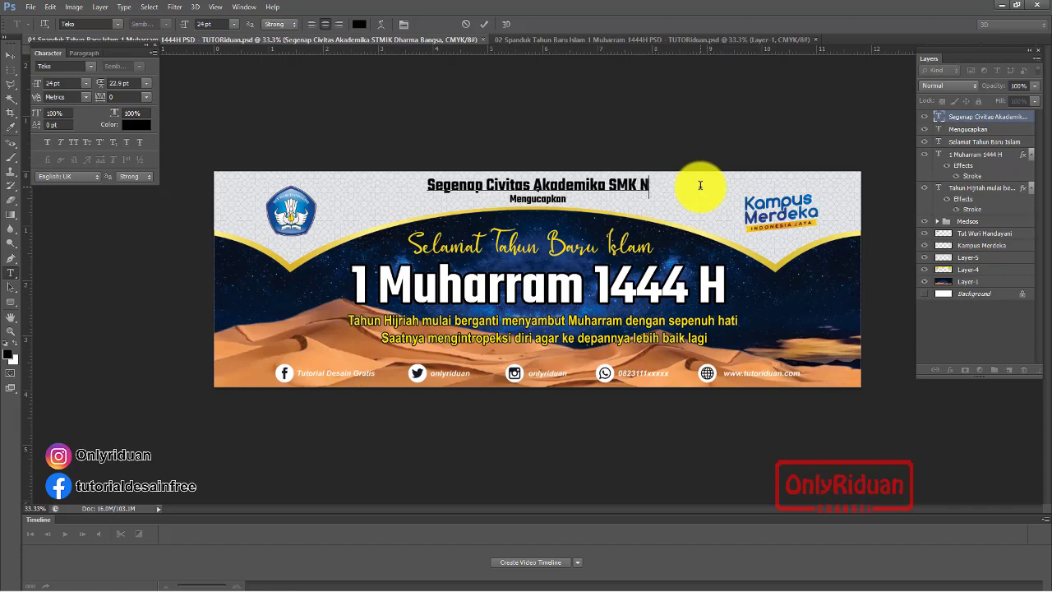
{"action": "type", "text": "egeri 1"}
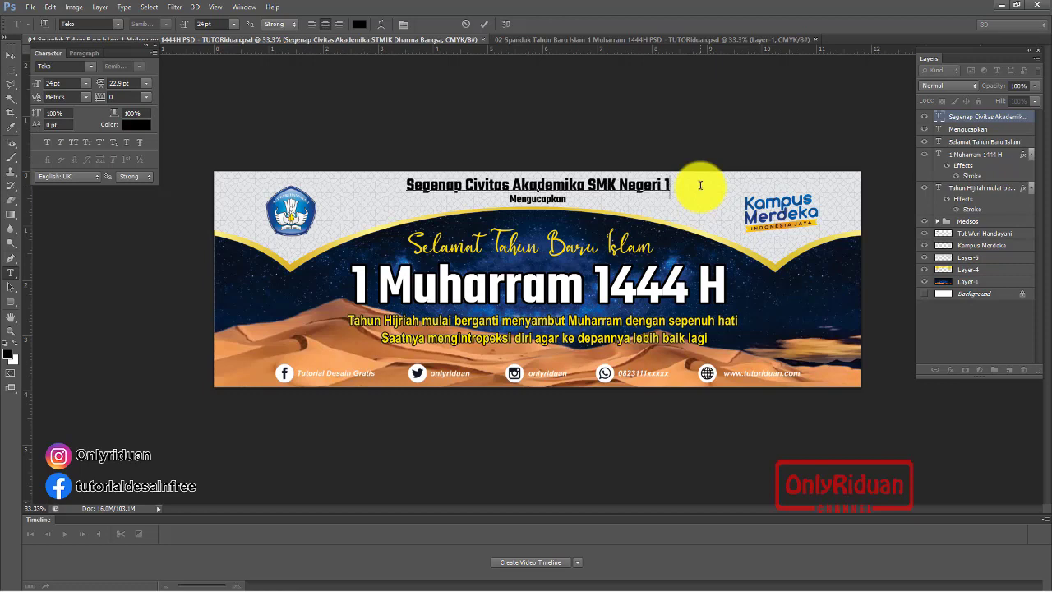
{"action": "type", "text": "9"}
{"action": "key", "text": "BackSpace"}
{"action": "type", "text": "8"}
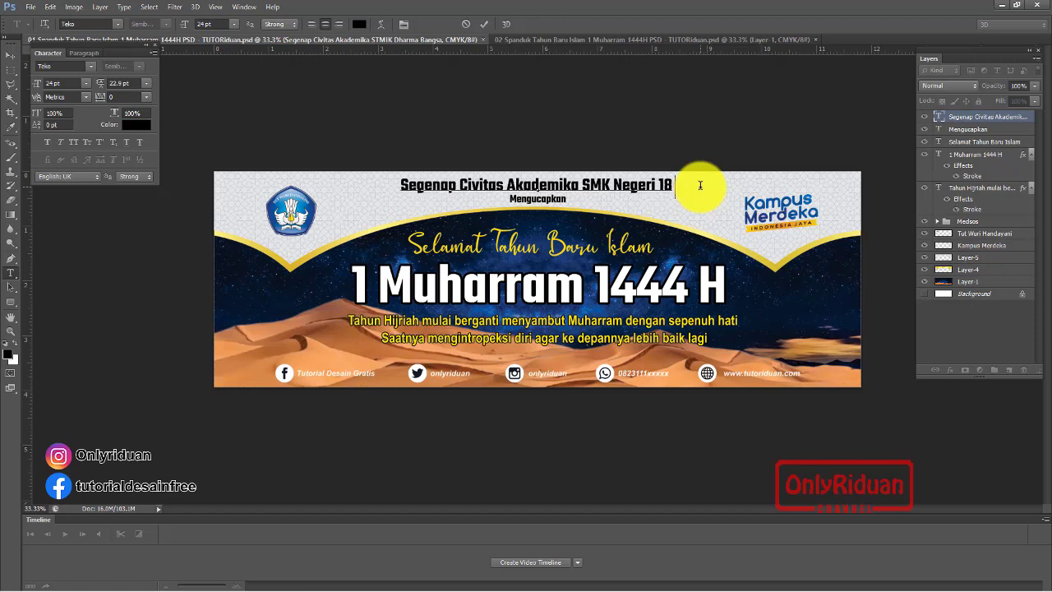
{"action": "type", "text": " Samarinda"}
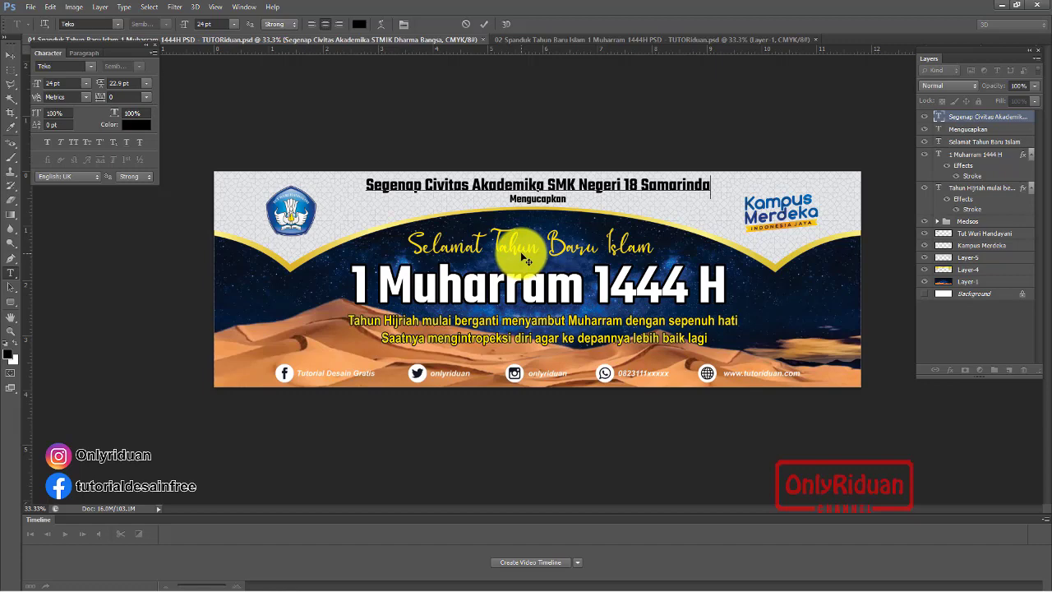
Commit the Samarinda header edit, inspect the Medsos group, and switch to the 02 Spanduk banner.
{"action": "left_click", "coordinate": [976, 144]}
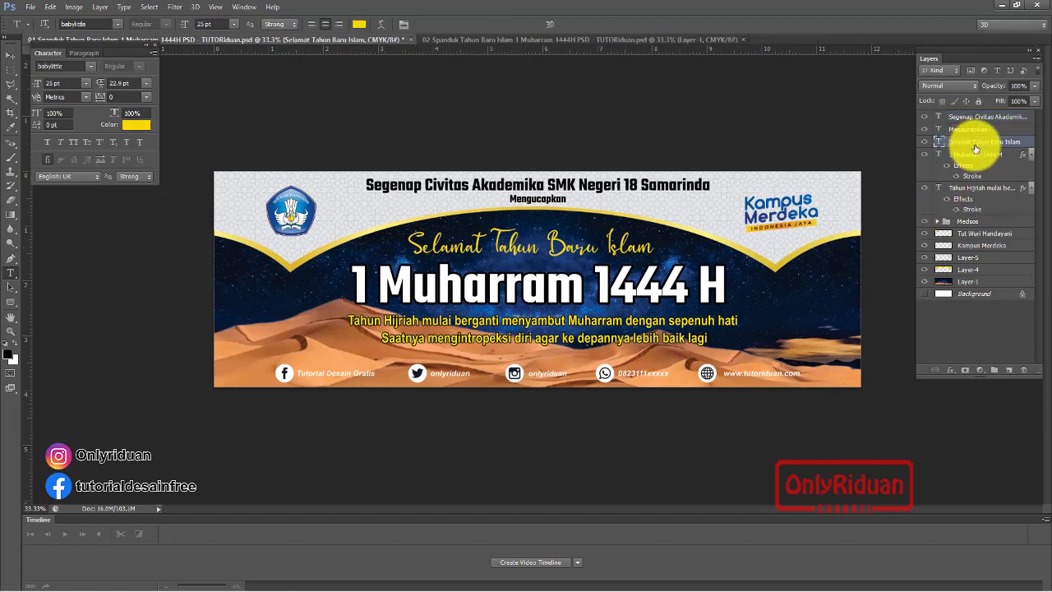
{"action": "left_click", "coordinate": [622, 250]}
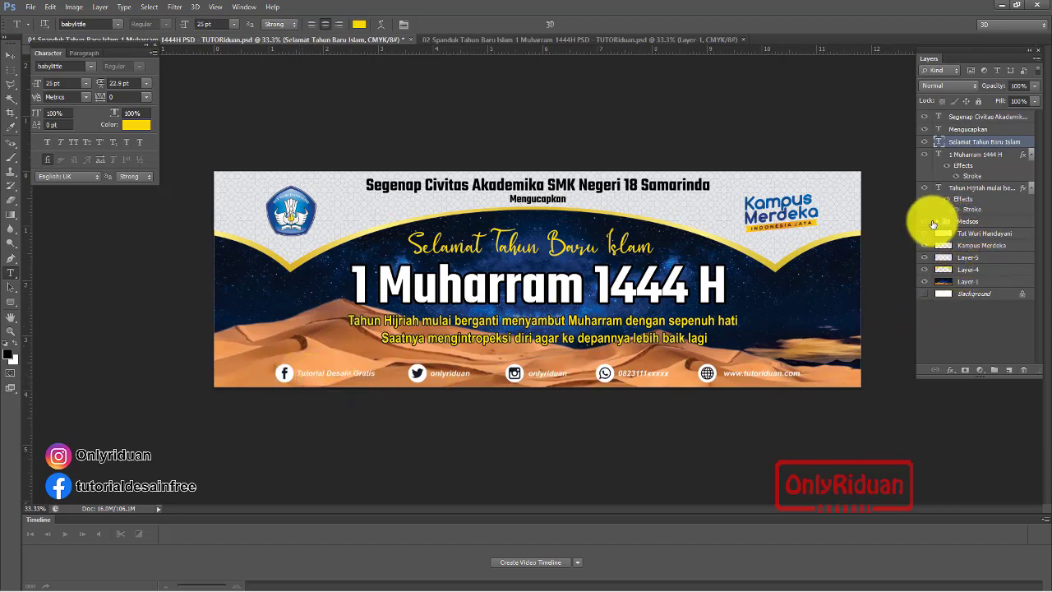
{"action": "left_click", "coordinate": [936, 222]}
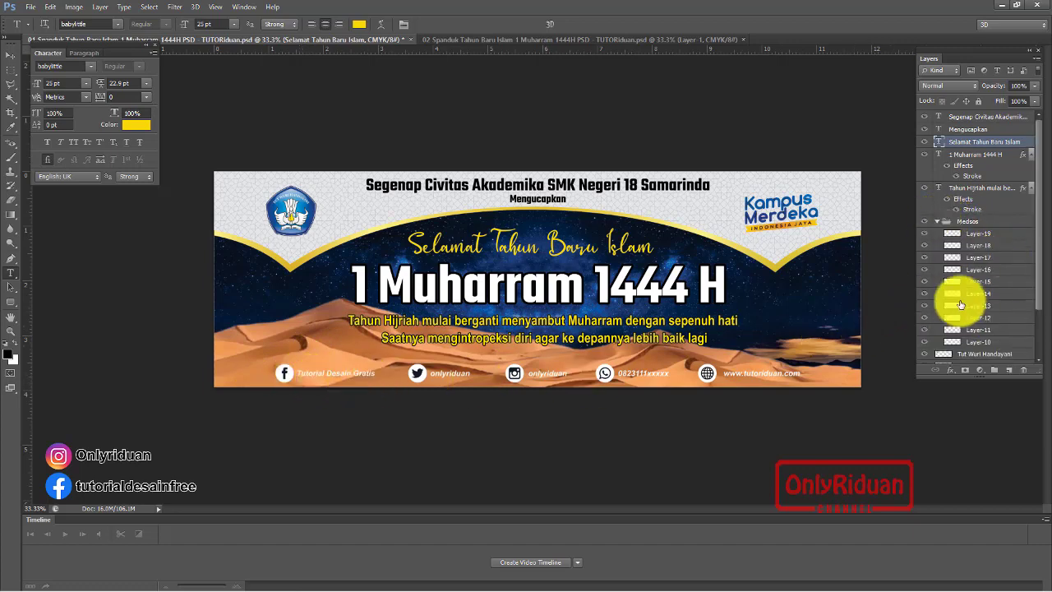
{"action": "left_click", "coordinate": [936, 222]}
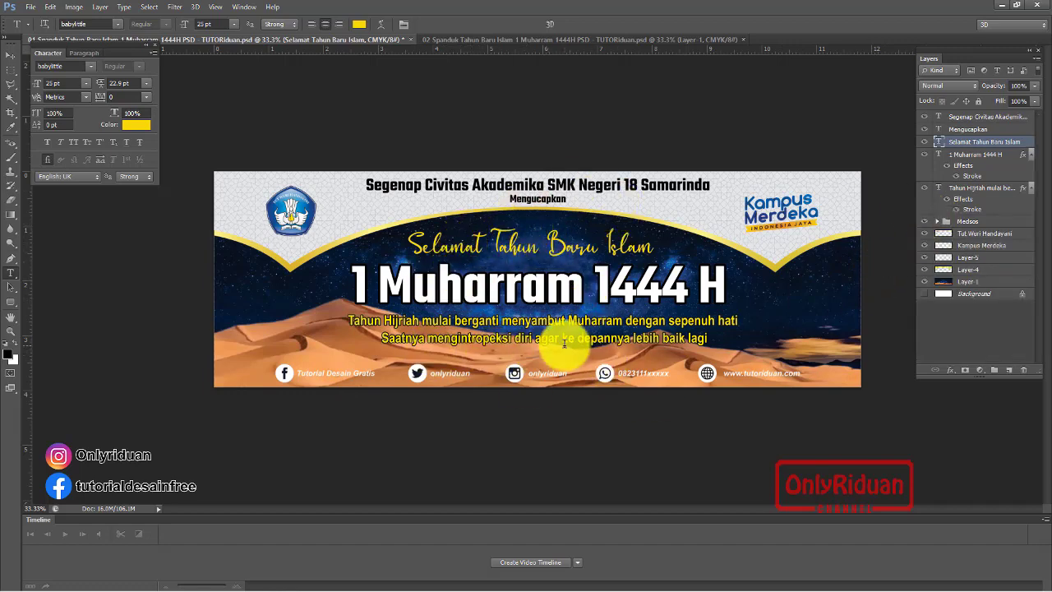
{"action": "left_click", "coordinate": [486, 39]}
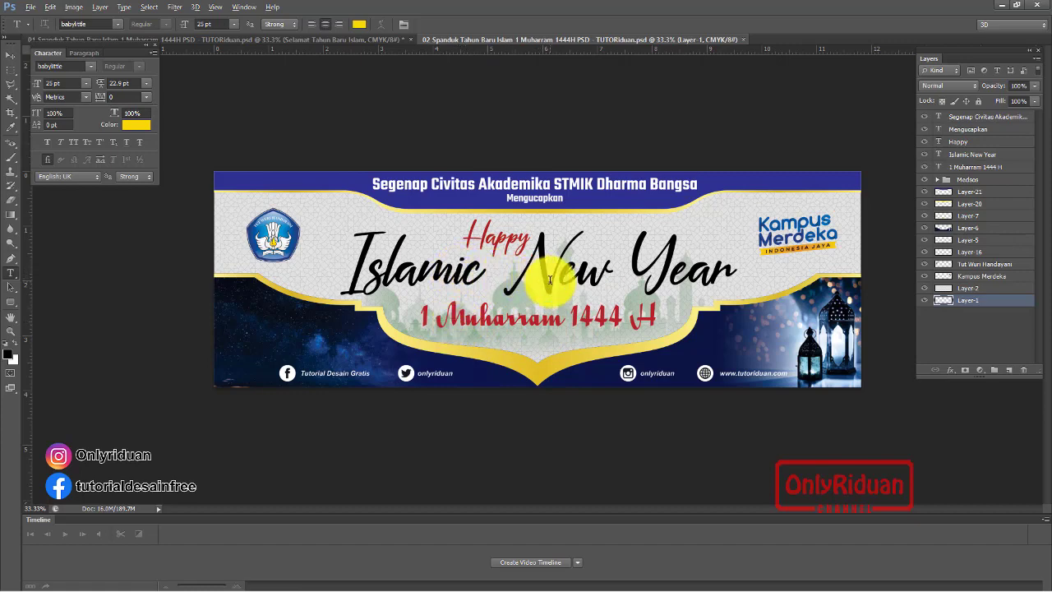
Zoom the Islamic New Year banner to about 65% and select Layer-20, the blue header band.
{"action": "scroll", "coordinate": [543, 279], "scroll_direction": "up", "scroll_amount": 1}
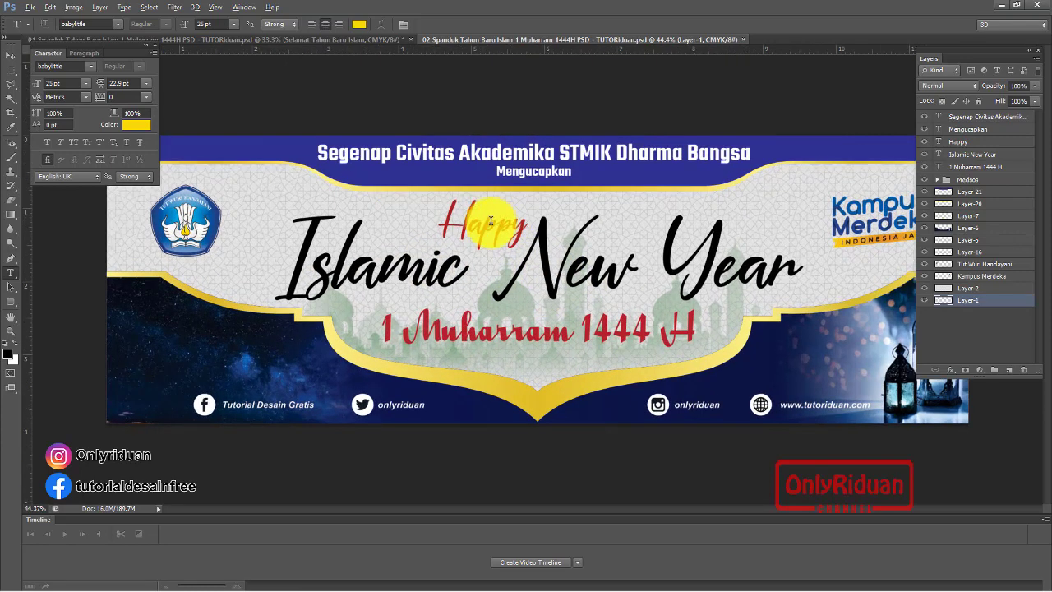
{"action": "scroll", "coordinate": [419, 161], "scroll_direction": "up", "scroll_amount": 1}
{"action": "scroll", "coordinate": [419, 161], "scroll_direction": "up", "scroll_amount": 1}
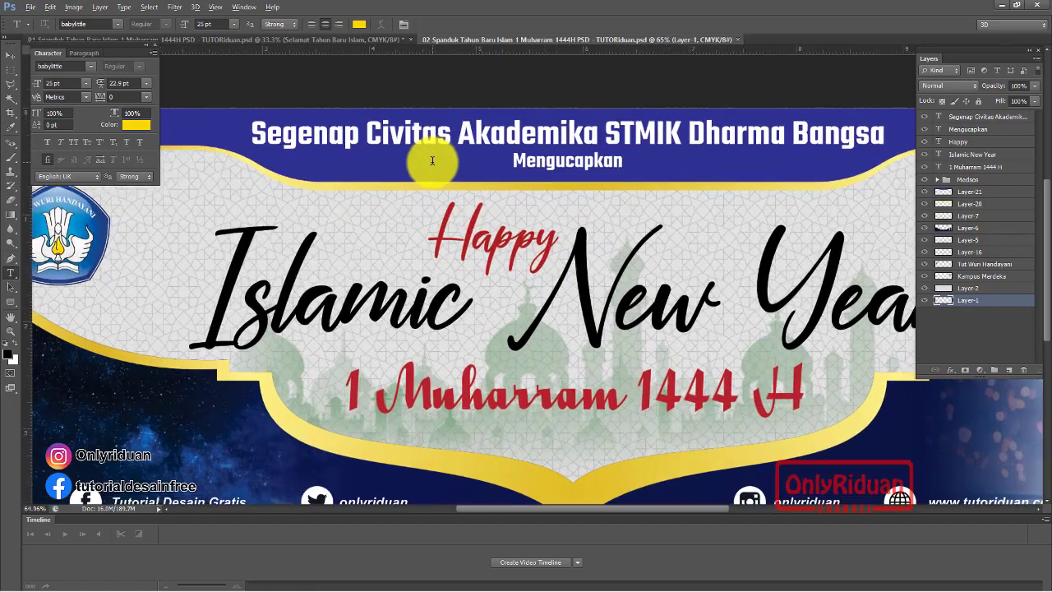
{"action": "scroll", "coordinate": [419, 161], "scroll_direction": "up", "scroll_amount": 1}
{"action": "left_click", "coordinate": [12, 55]}
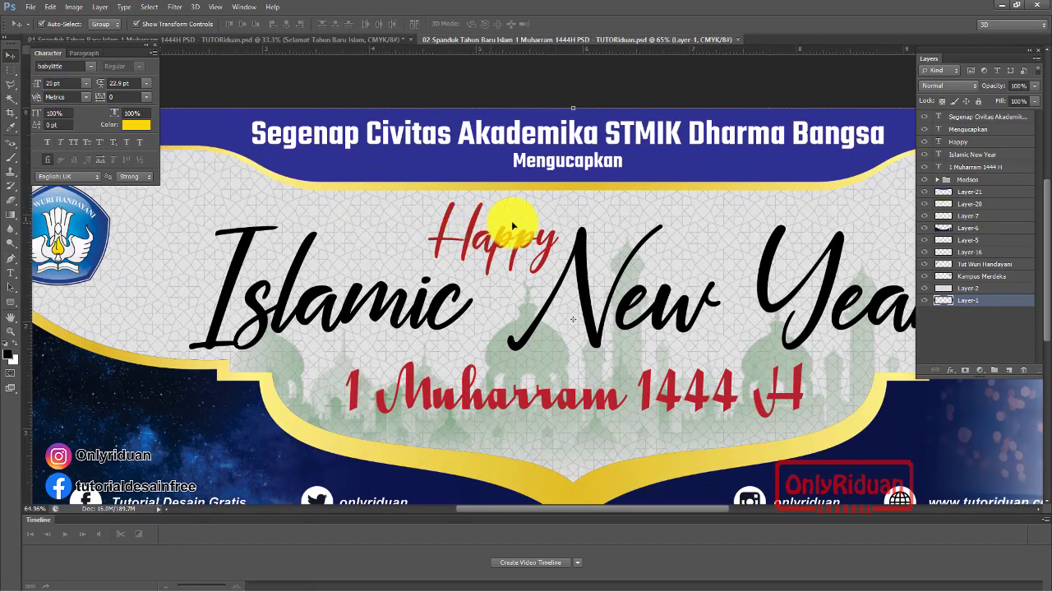
{"action": "left_click", "coordinate": [567, 189]}
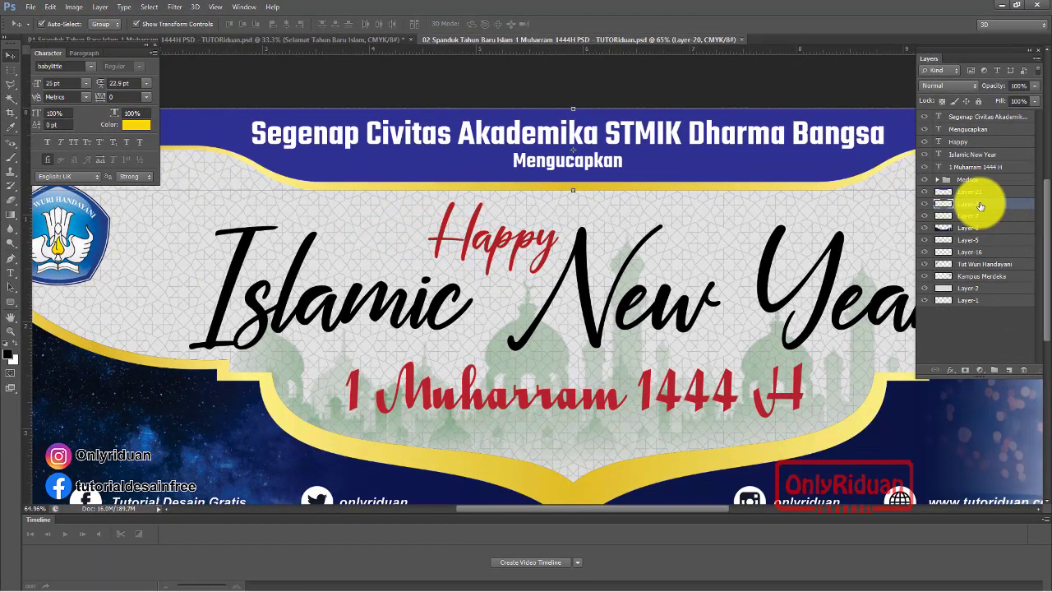
Give Layer-20 a 75% opacity drop shadow with 0 px distance and size 20.
{"action": "left_click", "coordinate": [950, 370]}
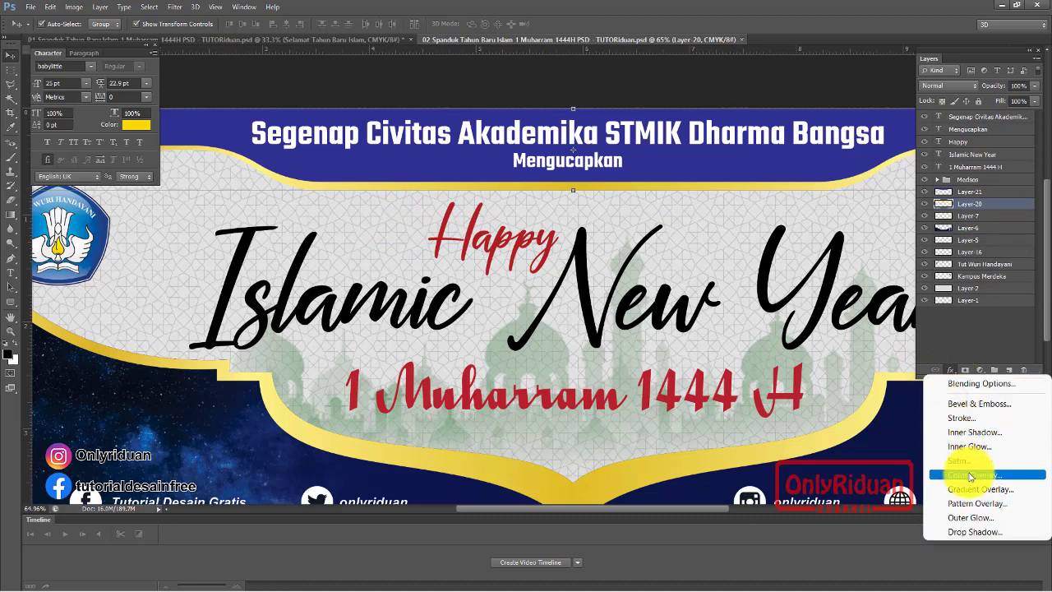
{"action": "left_click", "coordinate": [972, 532]}
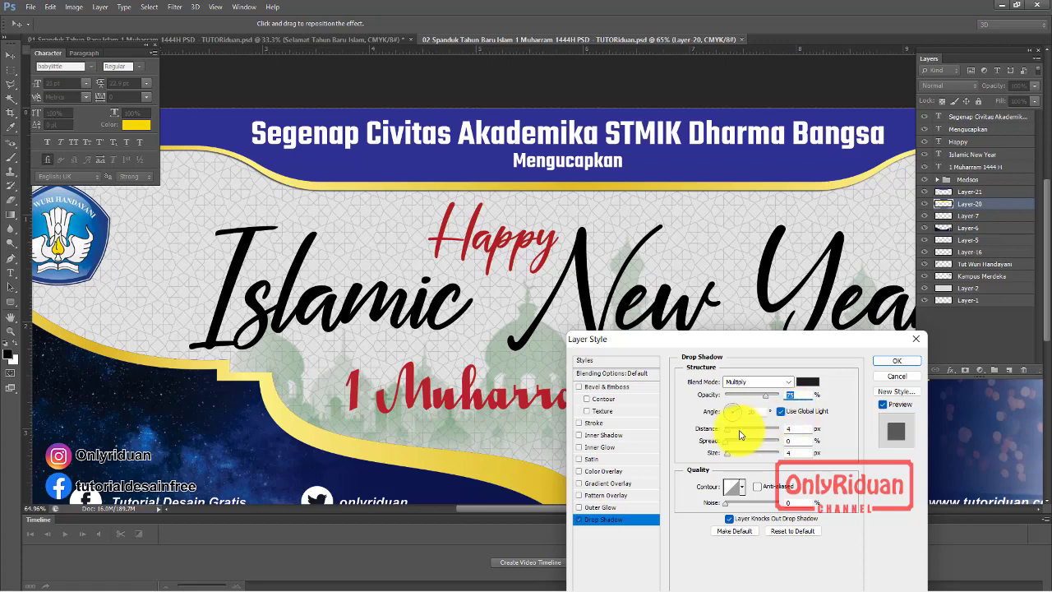
{"action": "key", "text": "Tab"}
{"action": "key", "text": "Tab"}
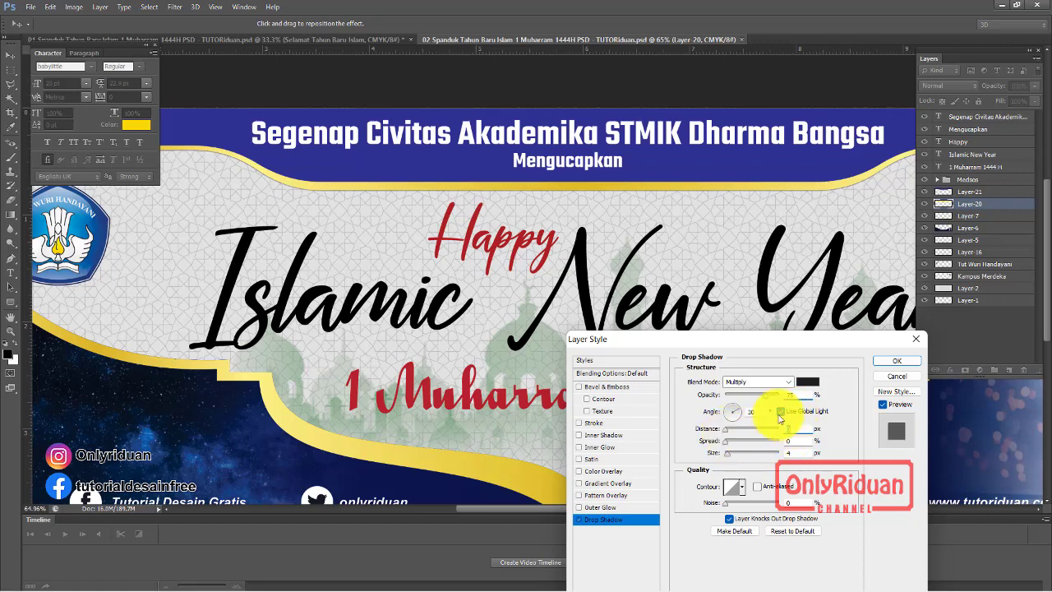
{"action": "type", "text": "0"}
{"action": "left_click_drag", "start_coordinate": [727, 457], "coordinate": [738, 458]}
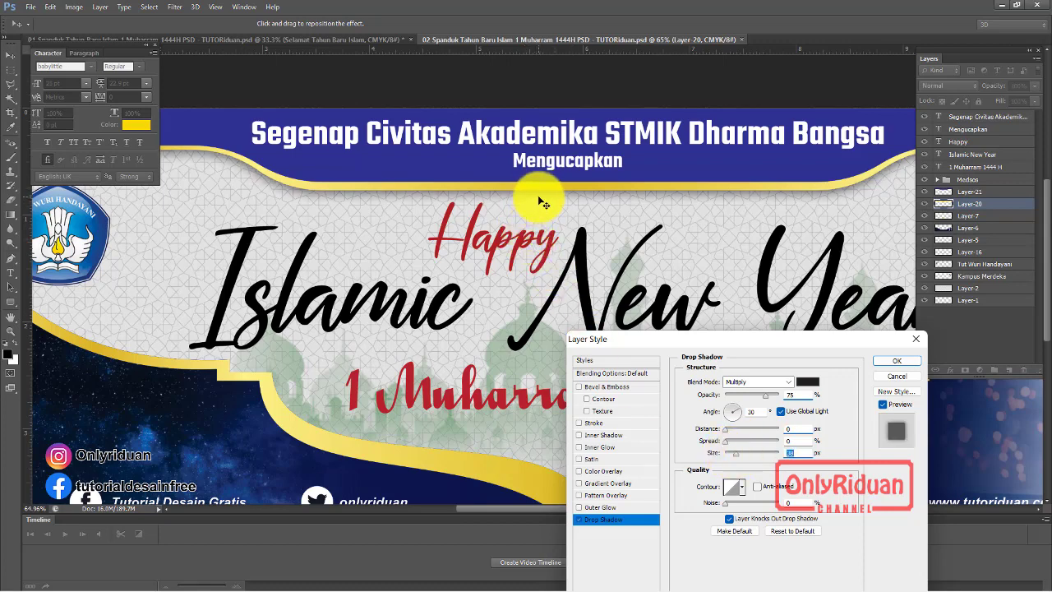
{"action": "left_click", "coordinate": [883, 361]}
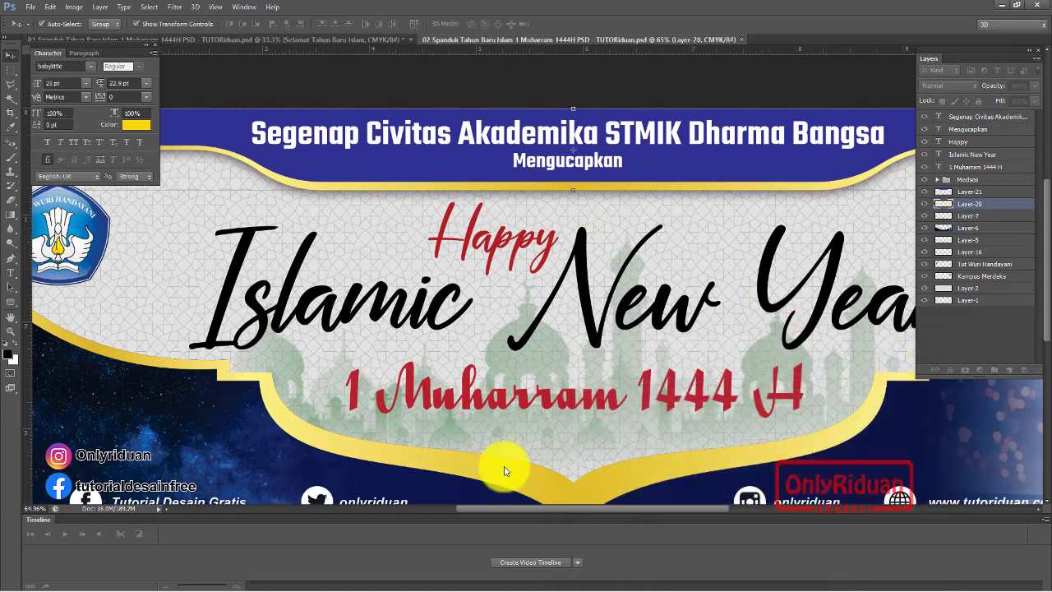
Give Layer-7, the gold lower frame, a 75% opacity, 0 px distance drop shadow with larger size.
{"action": "left_click", "coordinate": [472, 469]}
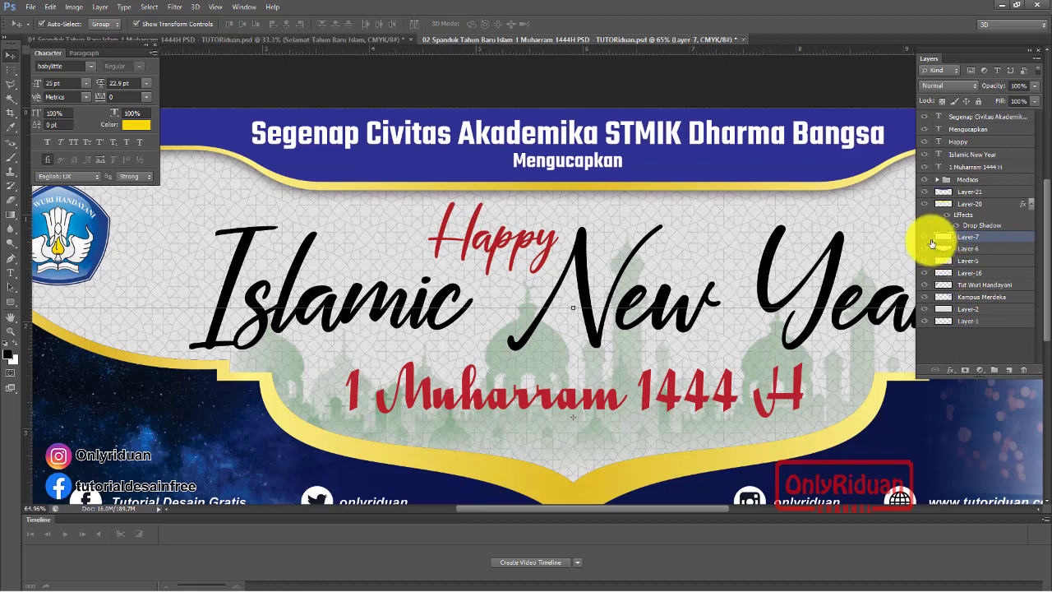
{"action": "left_click", "coordinate": [926, 237]}
{"action": "left_click", "coordinate": [926, 237]}
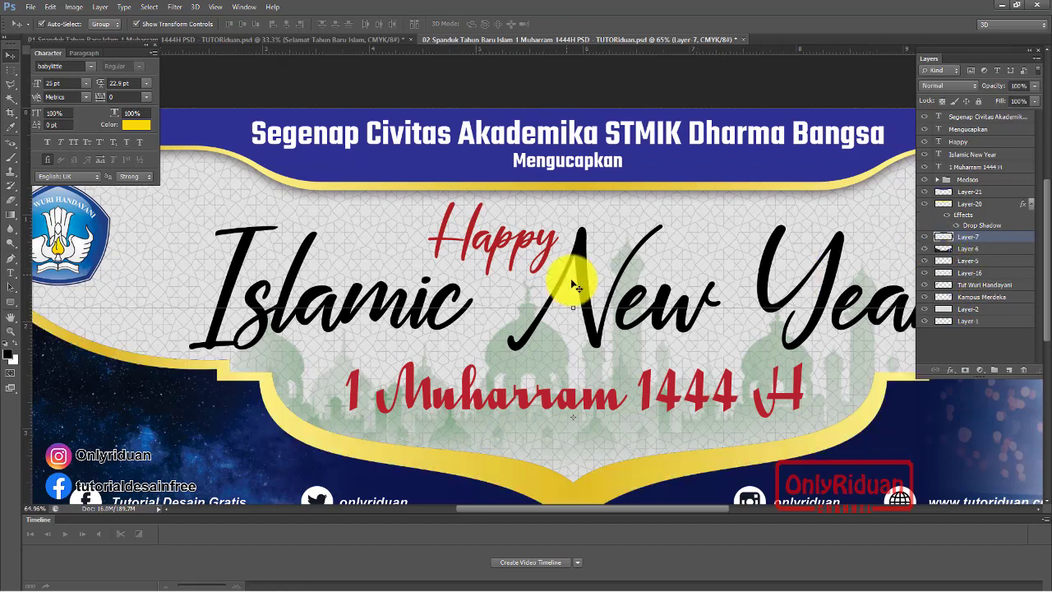
{"action": "left_click", "coordinate": [950, 369]}
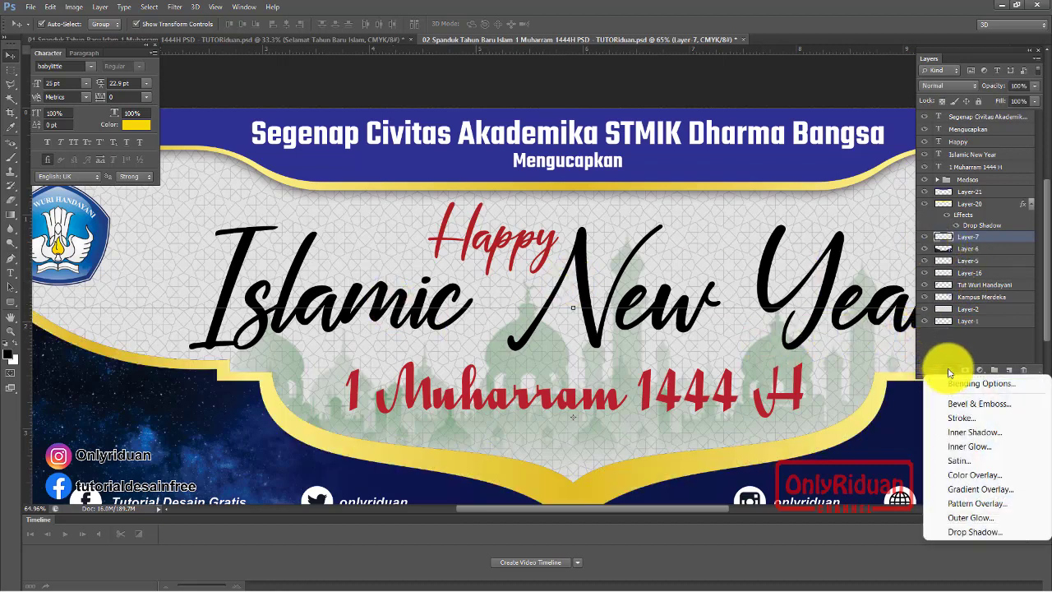
{"action": "left_click", "coordinate": [960, 532]}
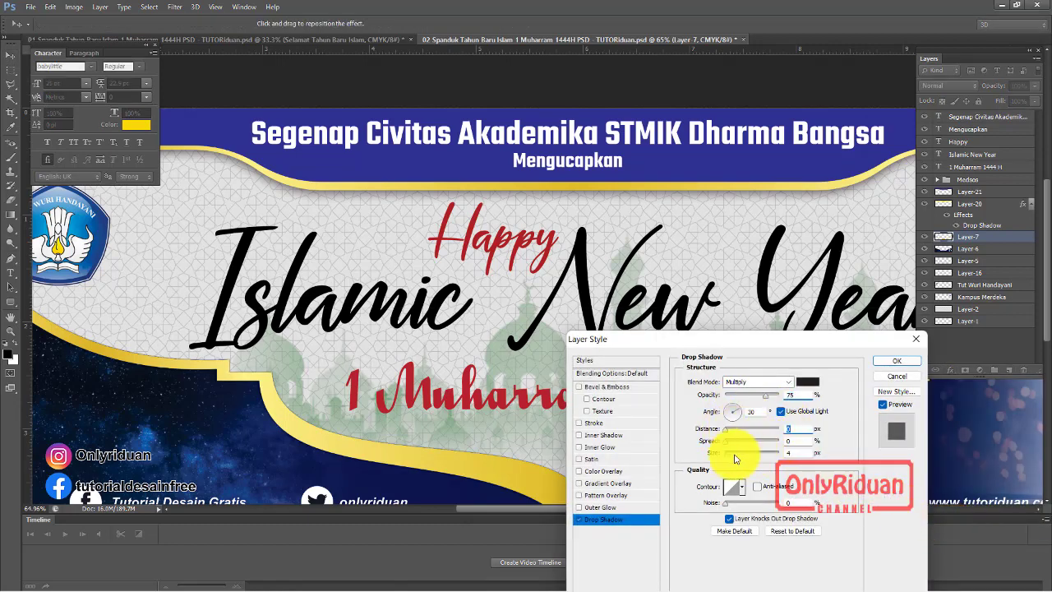
{"action": "left_click_drag", "start_coordinate": [733, 456], "coordinate": [742, 457]}
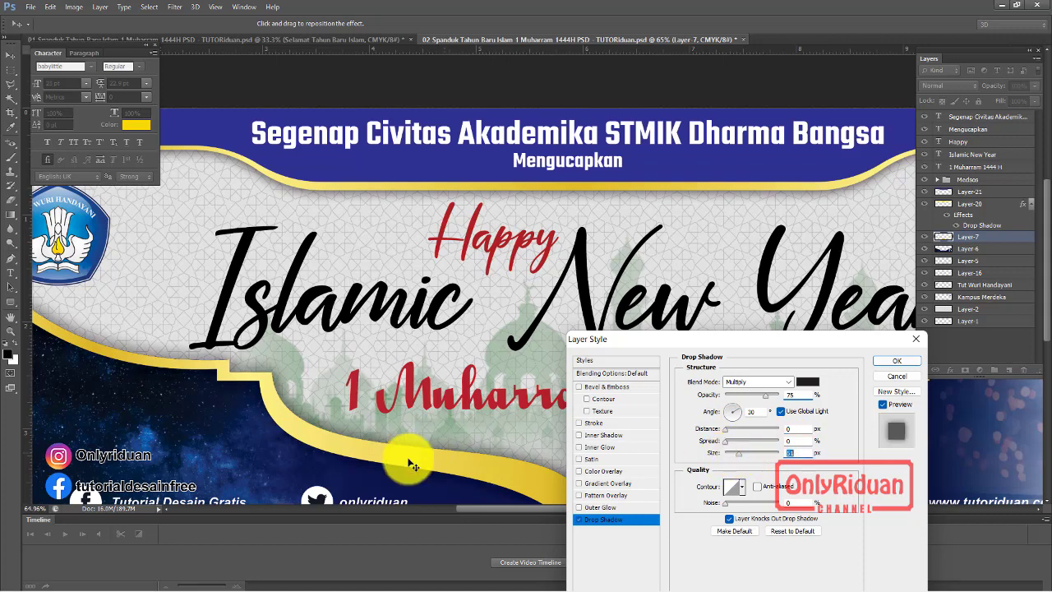
{"action": "left_click", "coordinate": [897, 360]}
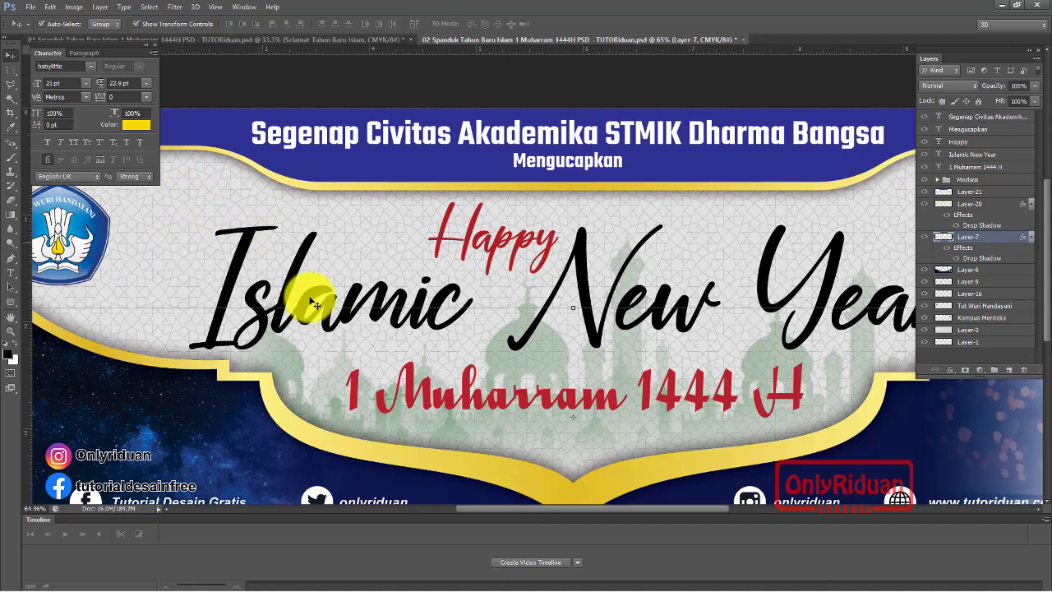
Zoom in on the banner and select the Happy text layer.
{"action": "key", "text": "ctrl+0"}
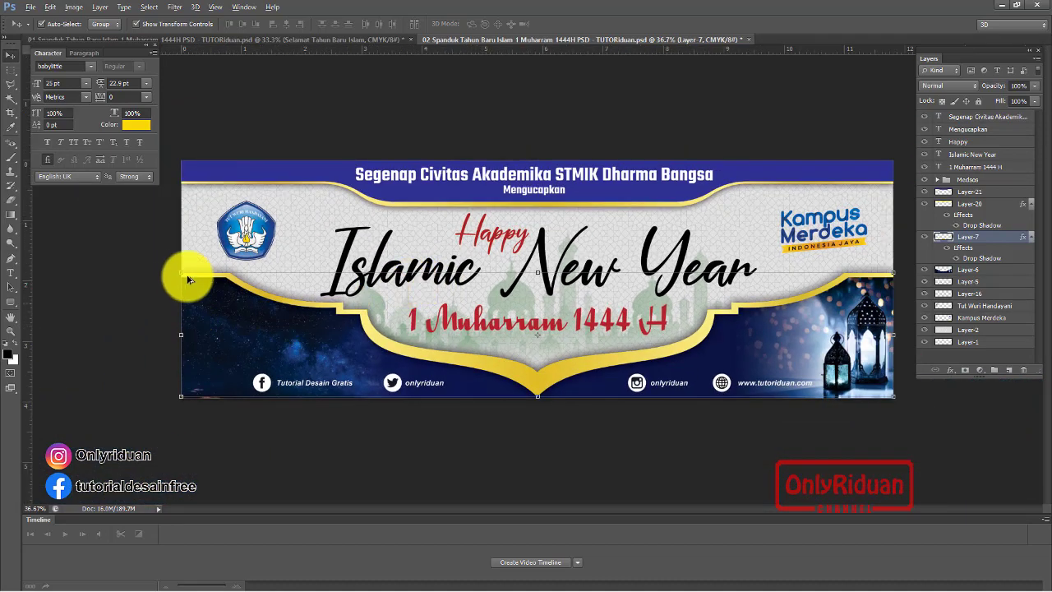
{"action": "key", "text": "ctrl+plus"}
{"action": "scroll", "coordinate": [573, 253], "scroll_direction": "up", "scroll_amount": 2}
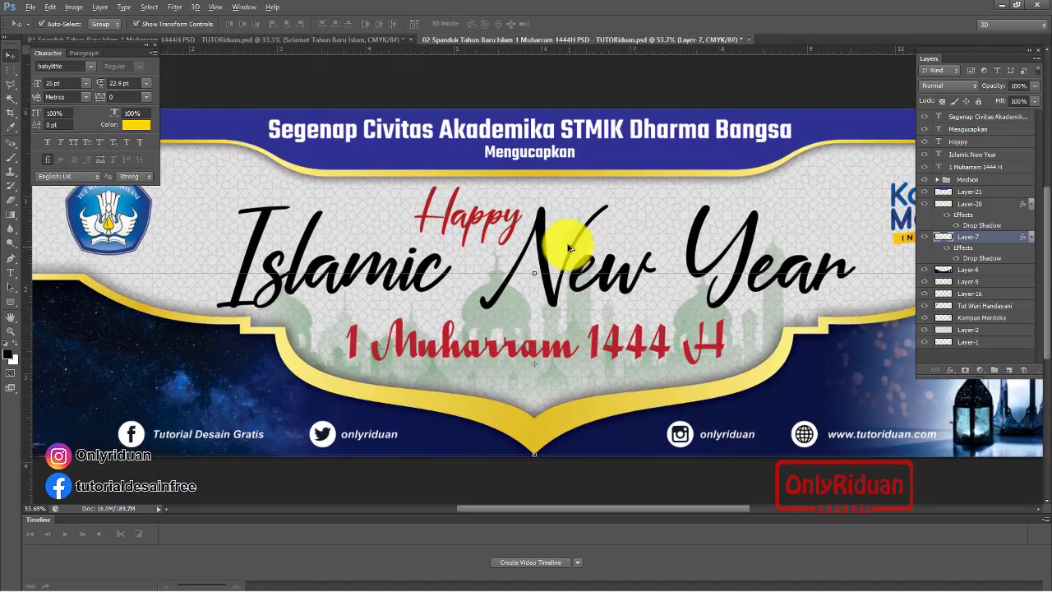
{"action": "left_click", "coordinate": [481, 216]}
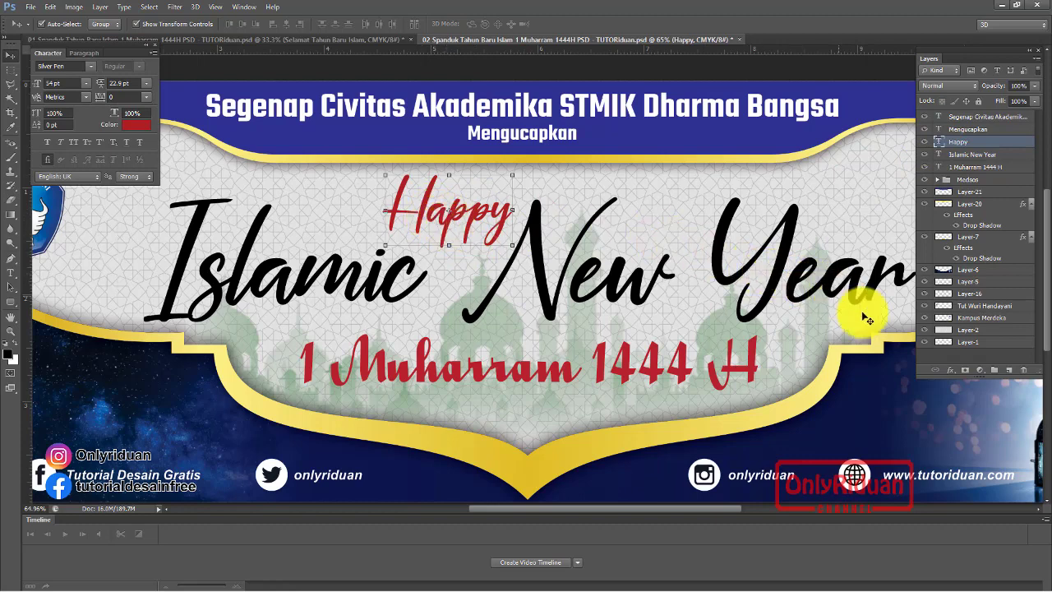
Add a 4 px white (#ffffff) outside stroke to Happy.
{"action": "left_click", "coordinate": [948, 372]}
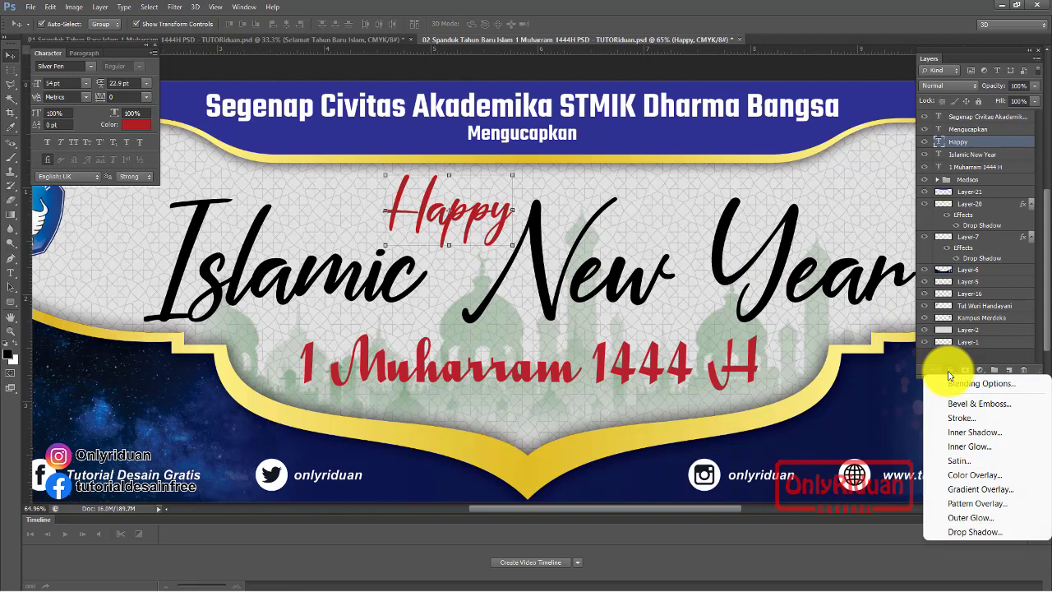
{"action": "left_click", "coordinate": [965, 418]}
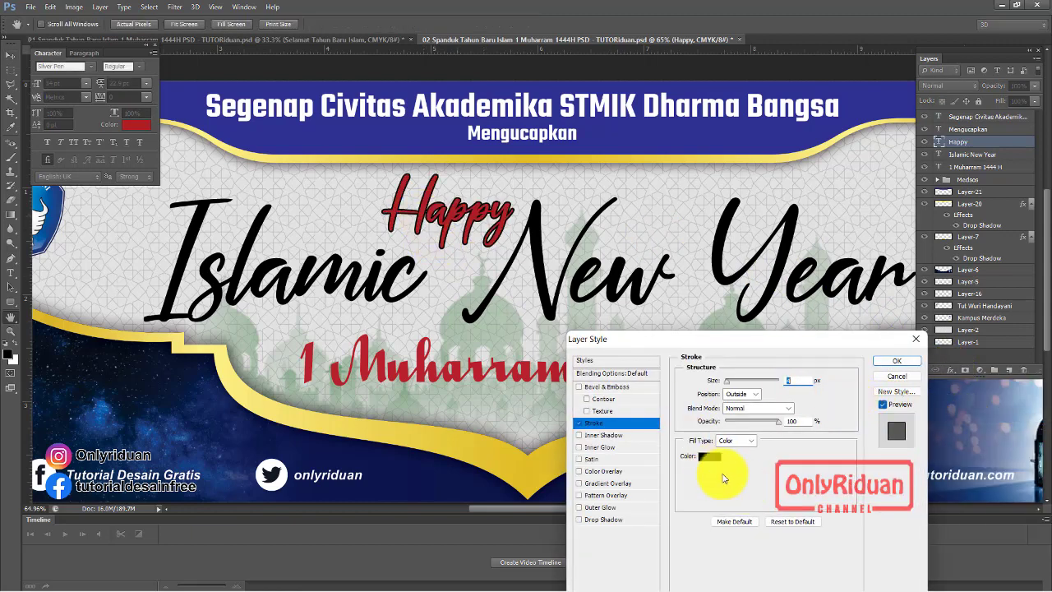
{"action": "left_click_drag", "start_coordinate": [705, 343], "coordinate": [700, 210]}
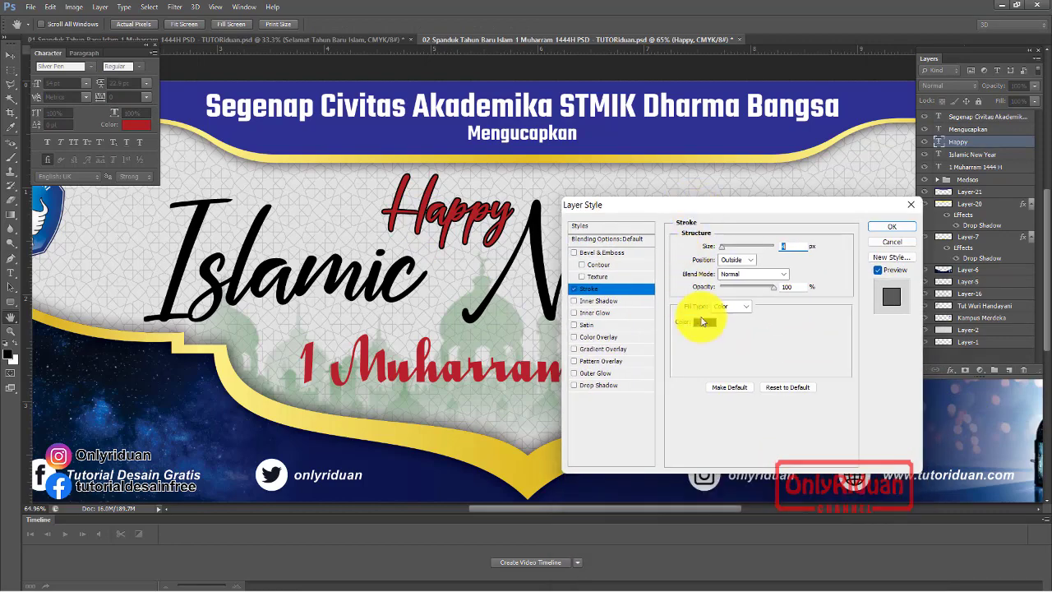
{"action": "left_click", "coordinate": [704, 323]}
{"action": "left_click", "coordinate": [493, 287]}
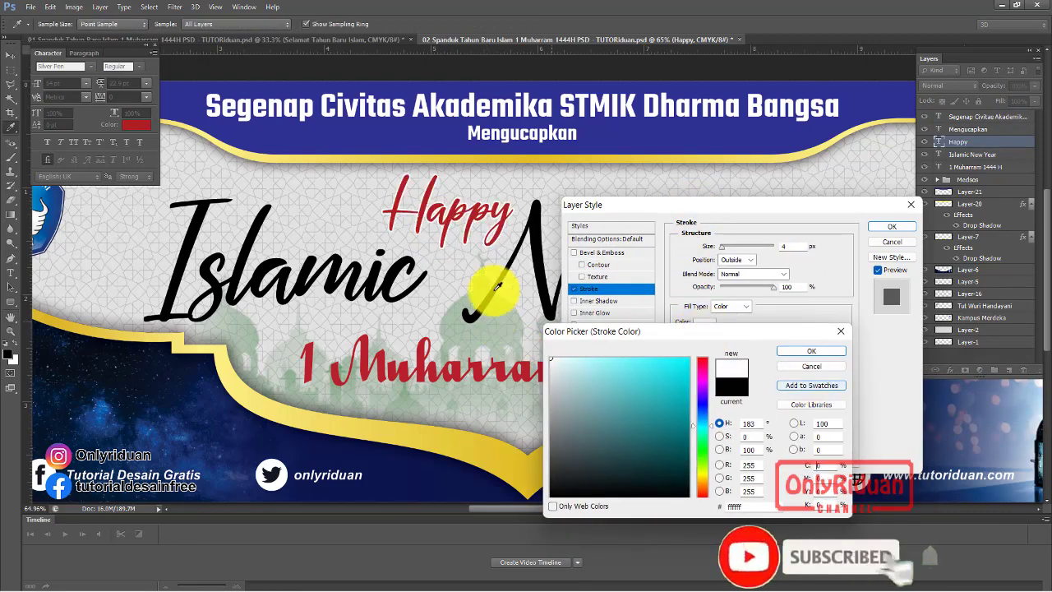
{"action": "left_click", "coordinate": [807, 351]}
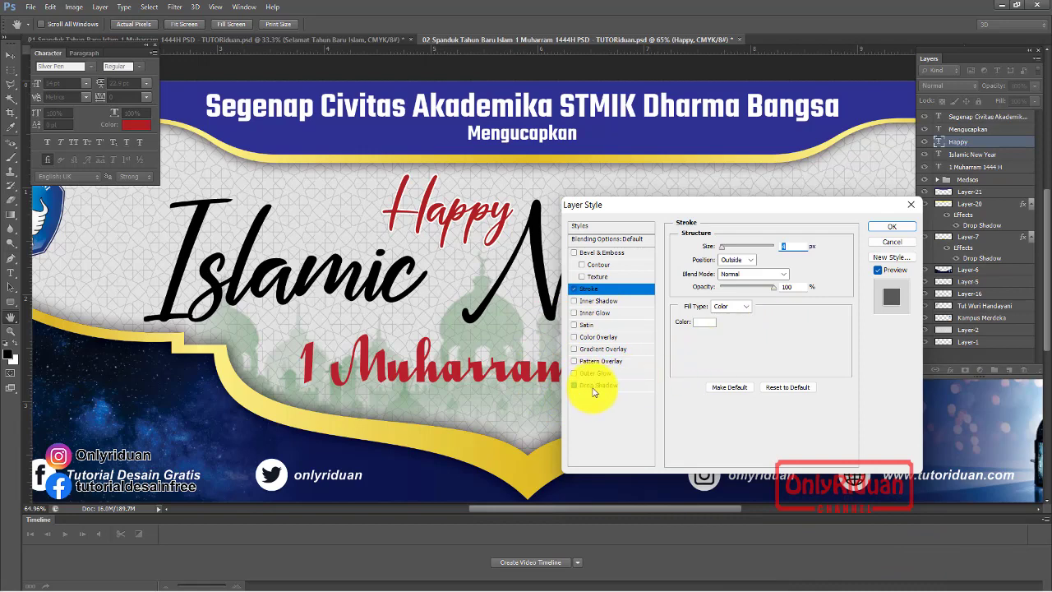
Give Happy a drop shadow at 144°, 16 px distance, 9 px size, with lowered opacity.
{"action": "left_click", "coordinate": [596, 385]}
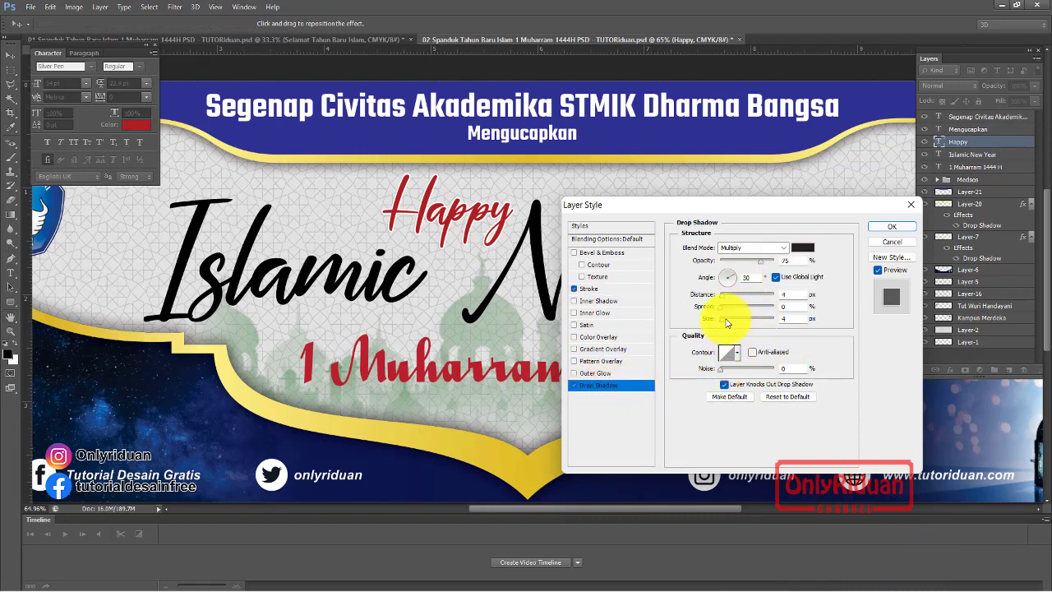
{"action": "left_click_drag", "start_coordinate": [727, 321], "coordinate": [731, 322]}
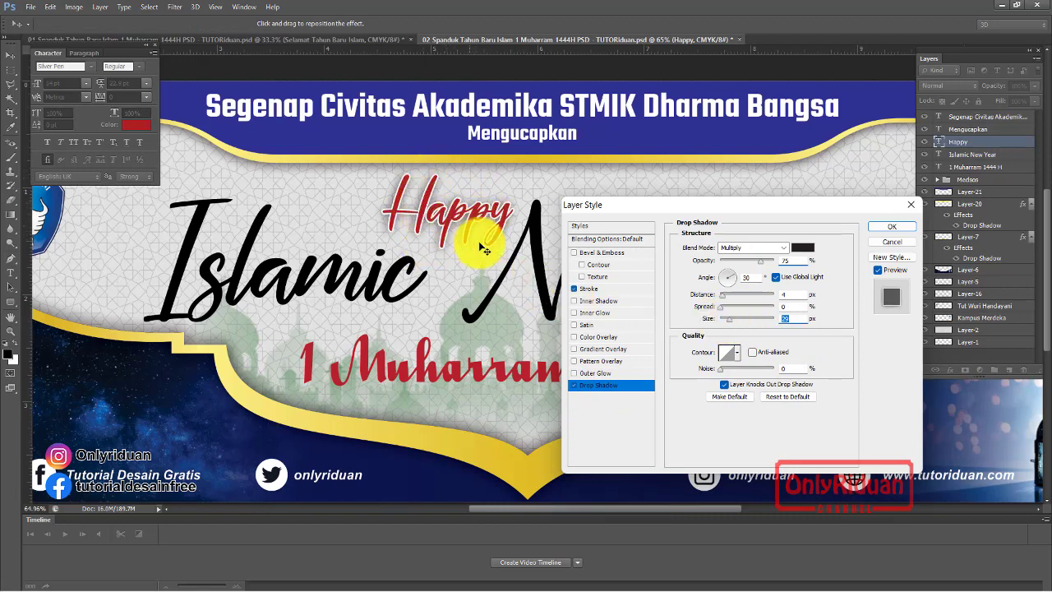
{"action": "left_click_drag", "start_coordinate": [731, 277], "coordinate": [723, 280]}
{"action": "left_click", "coordinate": [721, 277]}
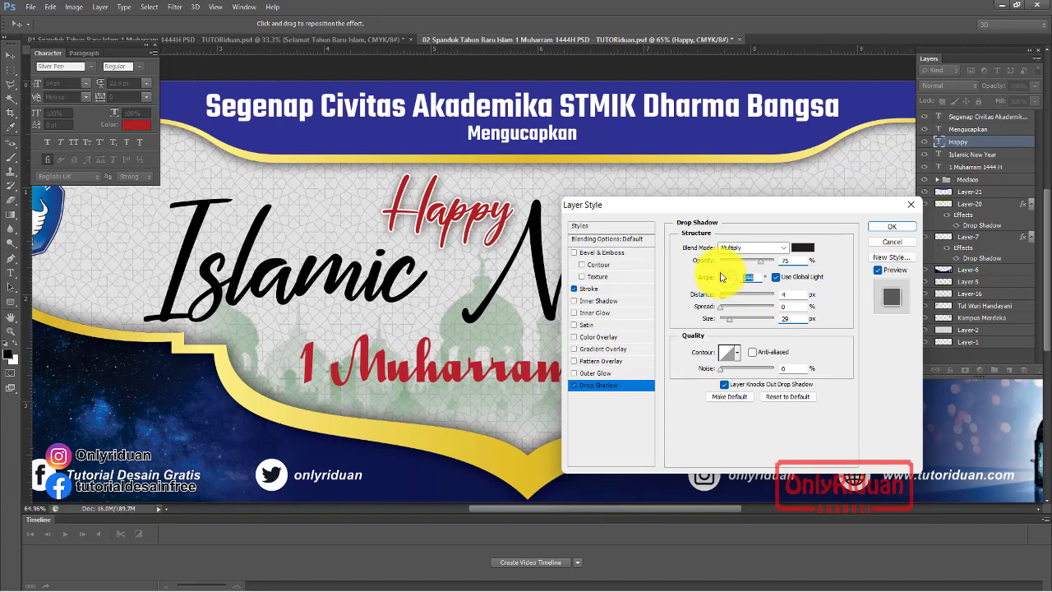
{"action": "mouse_move", "coordinate": [724, 299]}
{"action": "left_mouse_down"}
{"action": "mouse_move", "coordinate": [721, 312]}
{"action": "mouse_move", "coordinate": [700, 310]}
{"action": "mouse_move", "coordinate": [725, 325]}
{"action": "left_mouse_up"}
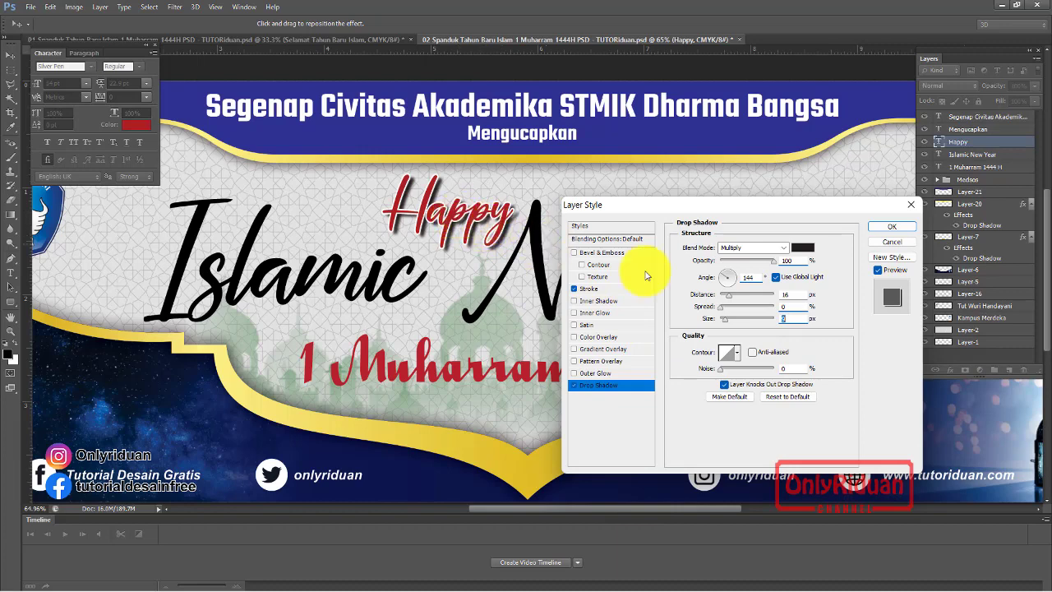
{"action": "type", "text": "9"}
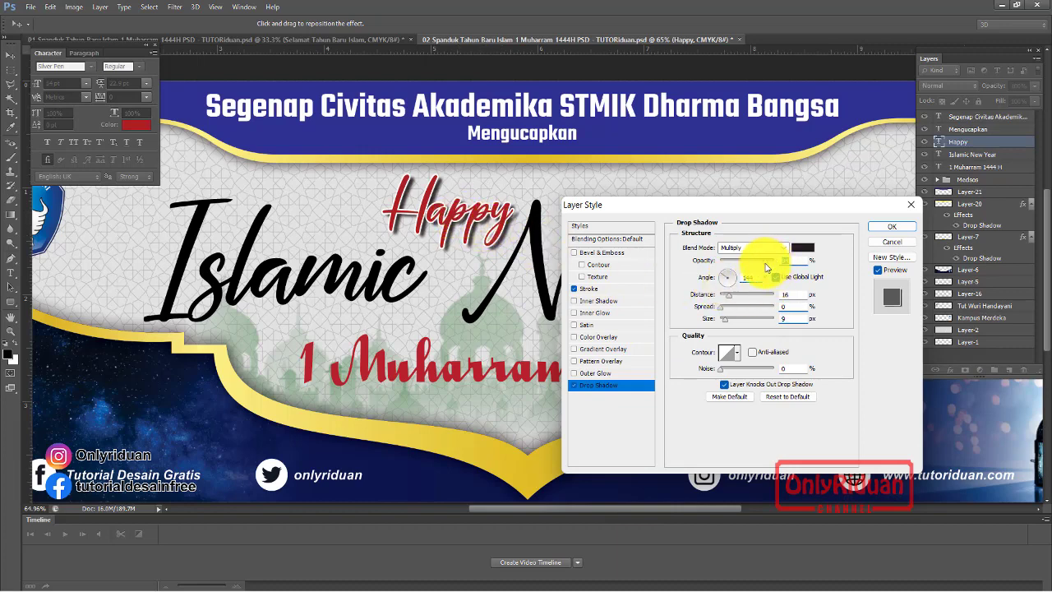
{"action": "left_click_drag", "start_coordinate": [765, 263], "coordinate": [748, 274]}
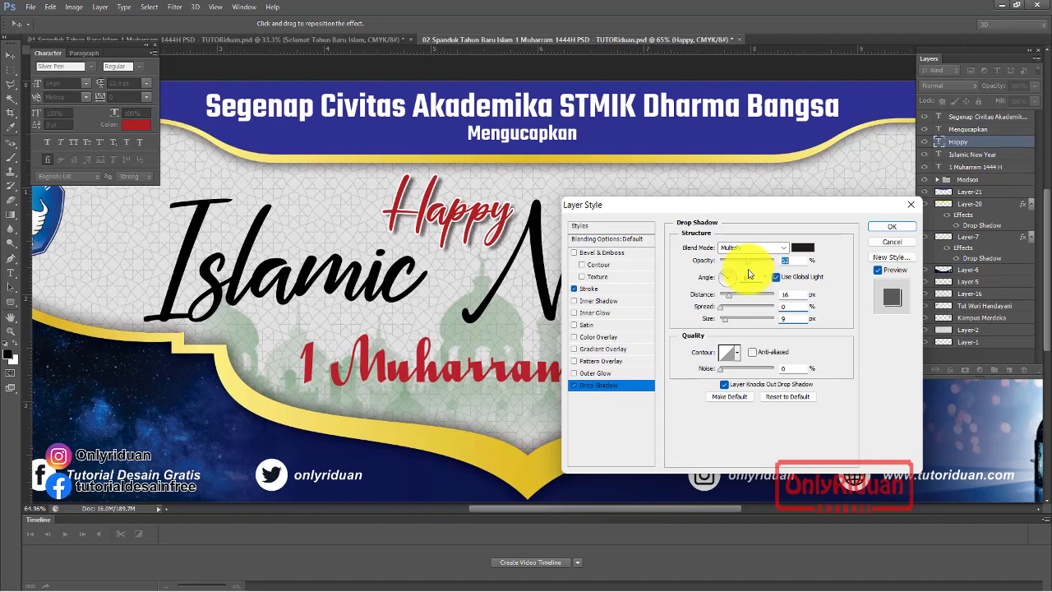
{"action": "left_click", "coordinate": [885, 229]}
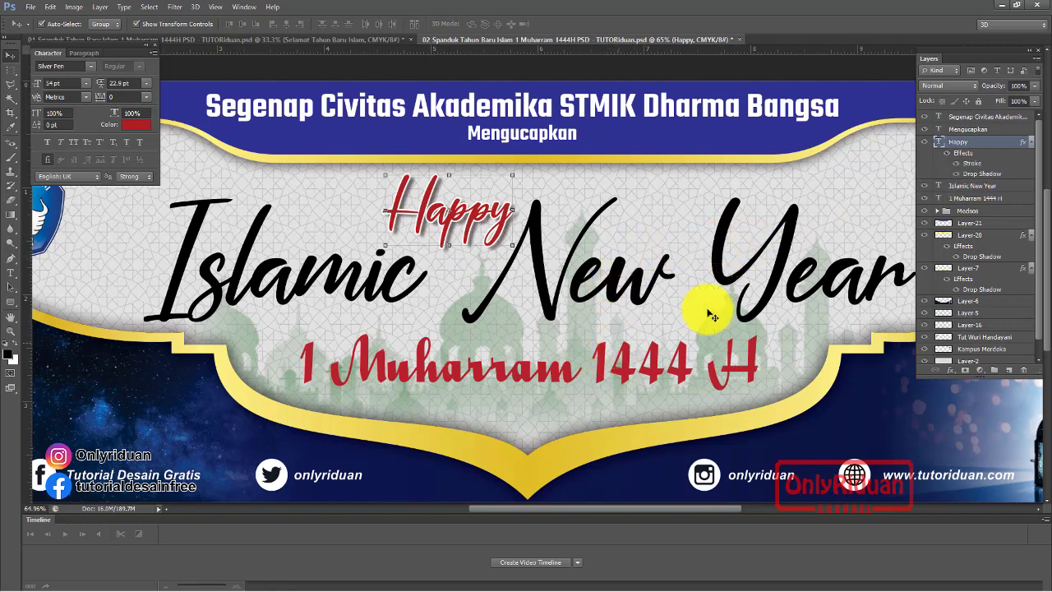
Copy Happy's layer style and paste it onto the Islamic New Year and 1 Muharram 1444 H layers.
{"action": "right_click", "coordinate": [980, 168]}
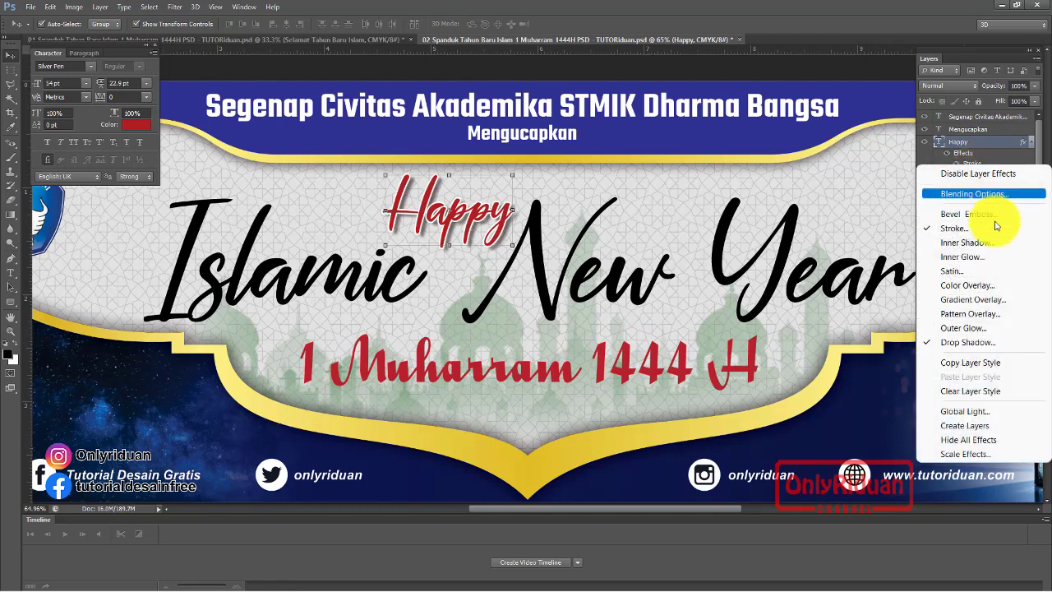
{"action": "left_click", "coordinate": [998, 362]}
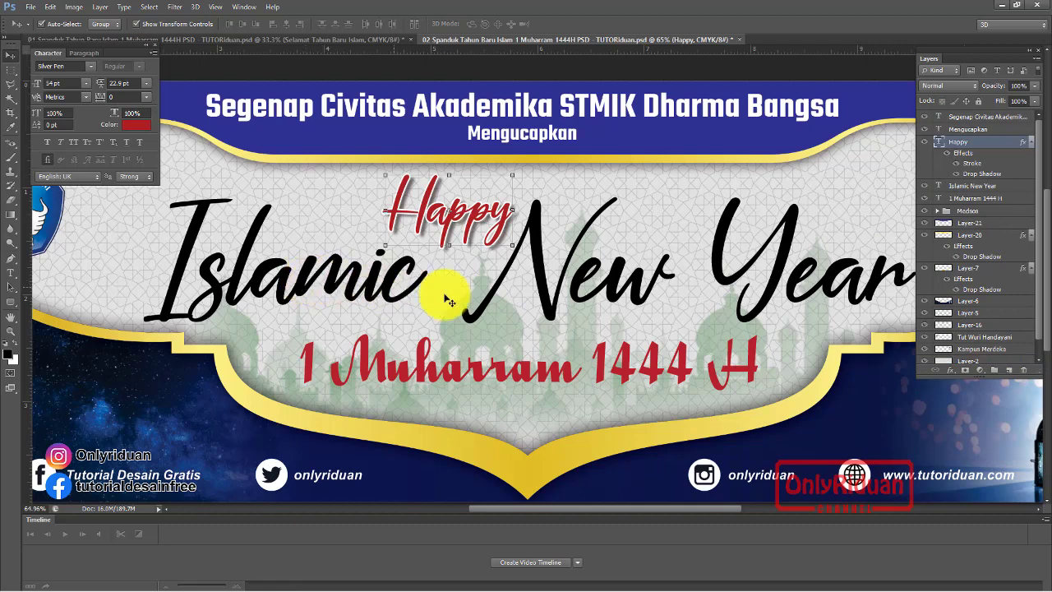
{"action": "left_click", "coordinate": [974, 186]}
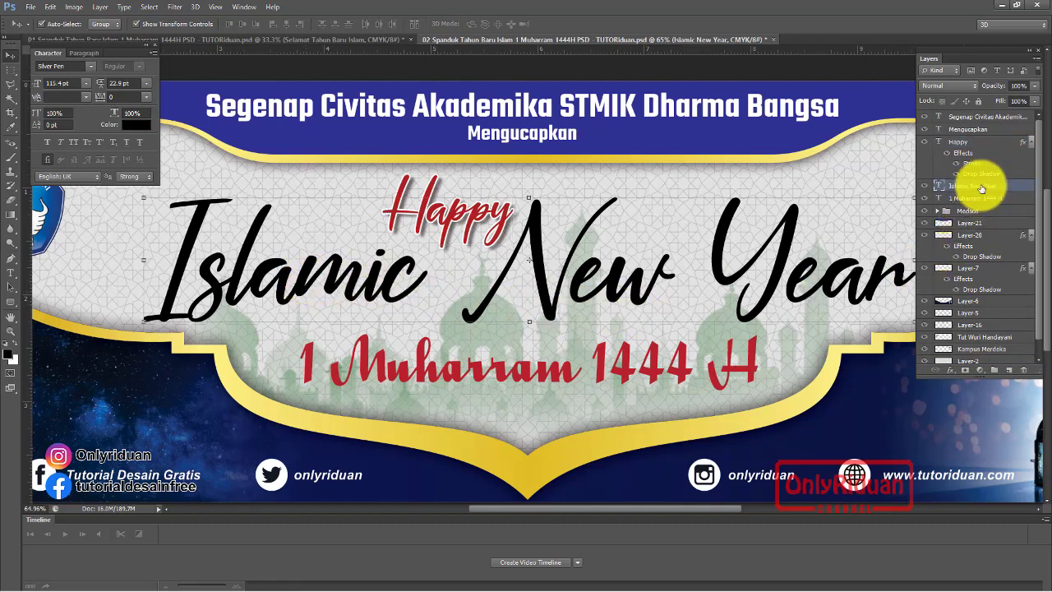
{"action": "right_click", "coordinate": [975, 187]}
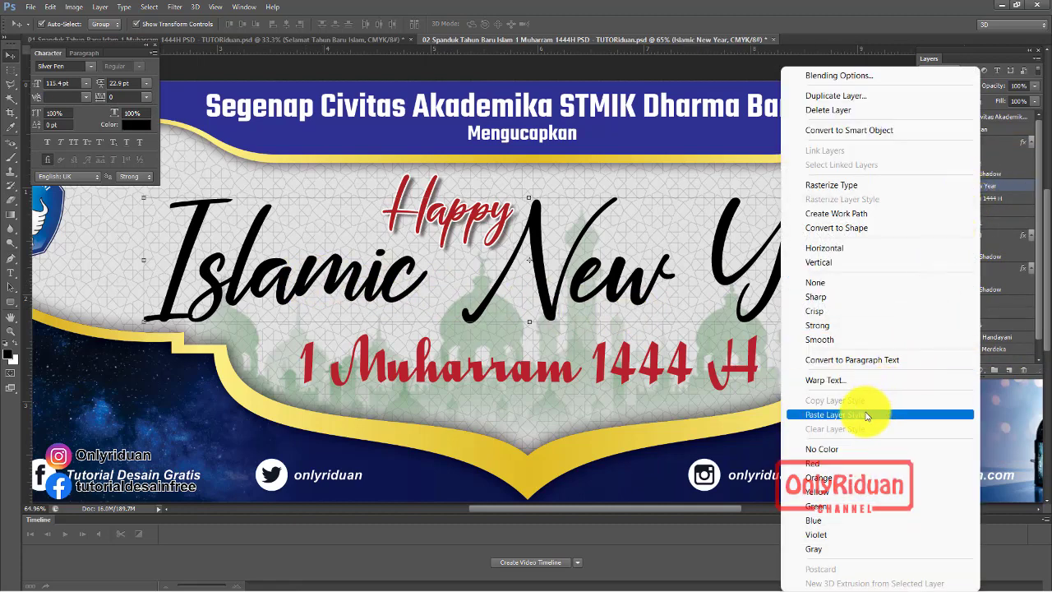
{"action": "left_click", "coordinate": [822, 414]}
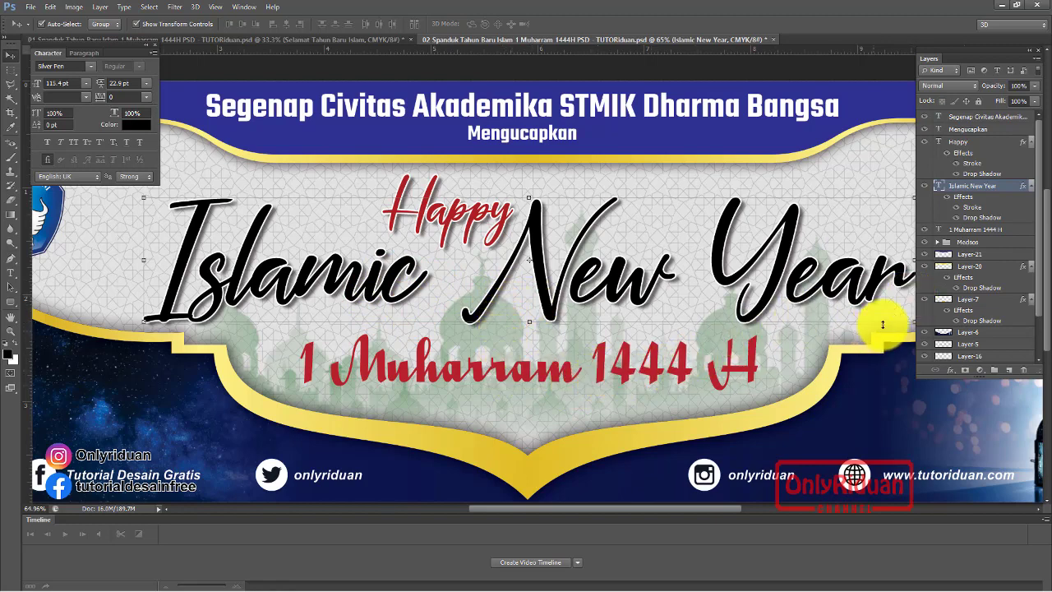
{"action": "left_click", "coordinate": [969, 234]}
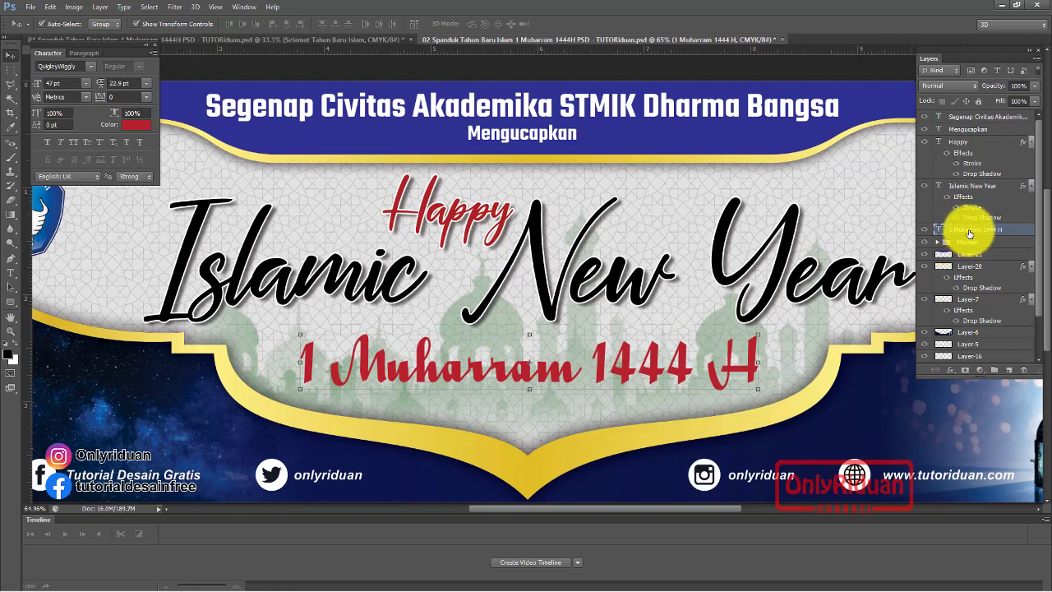
{"action": "right_click", "coordinate": [970, 233]}
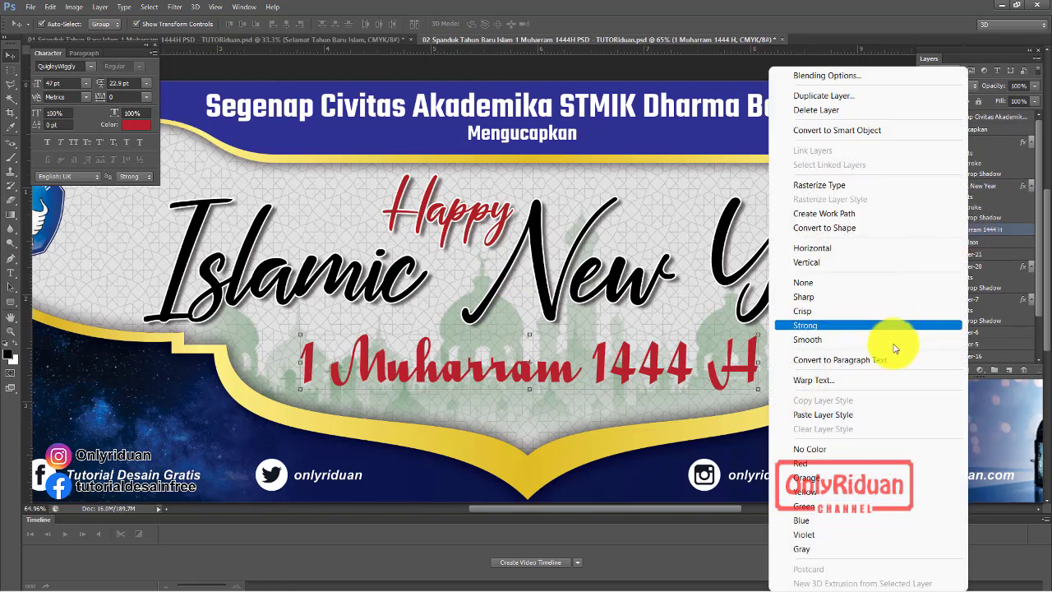
{"action": "left_click", "coordinate": [842, 414]}
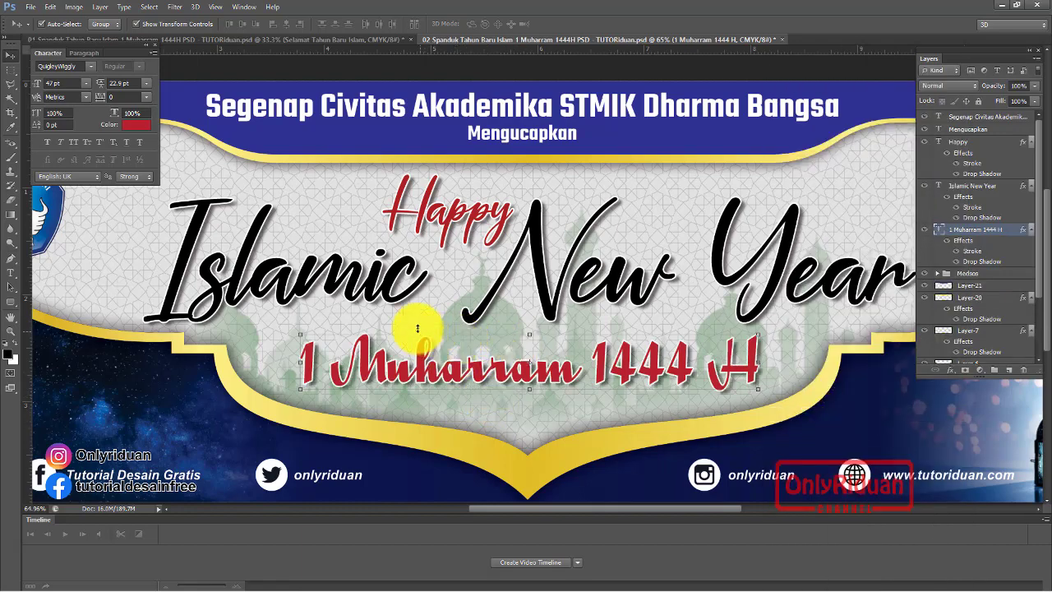
{"action": "scroll", "coordinate": [411, 293], "scroll_direction": "down", "scroll_amount": 3}
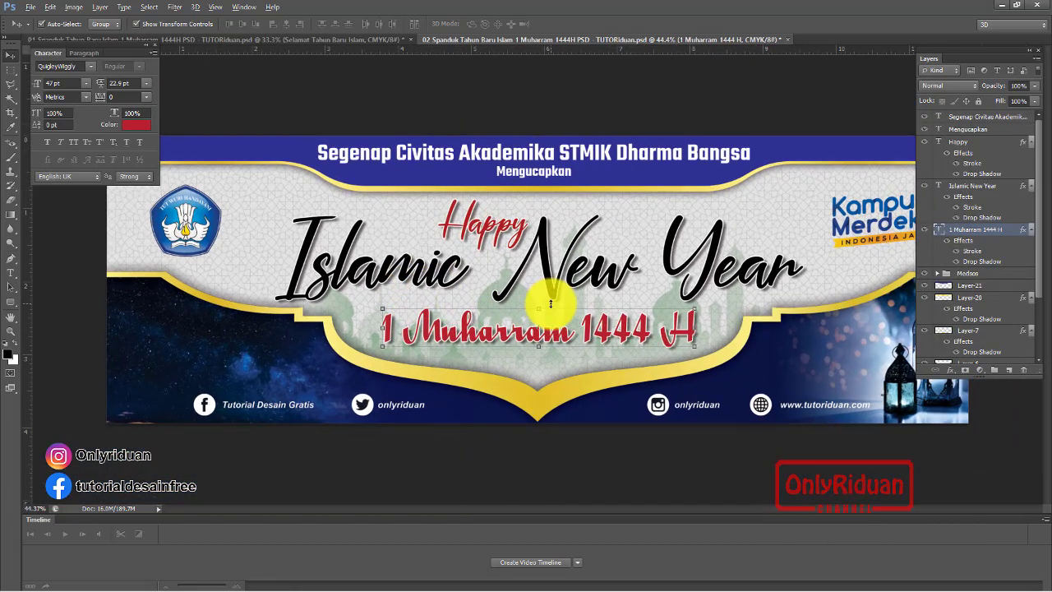
{"action": "scroll", "coordinate": [551, 304], "scroll_direction": "down", "scroll_amount": 1}
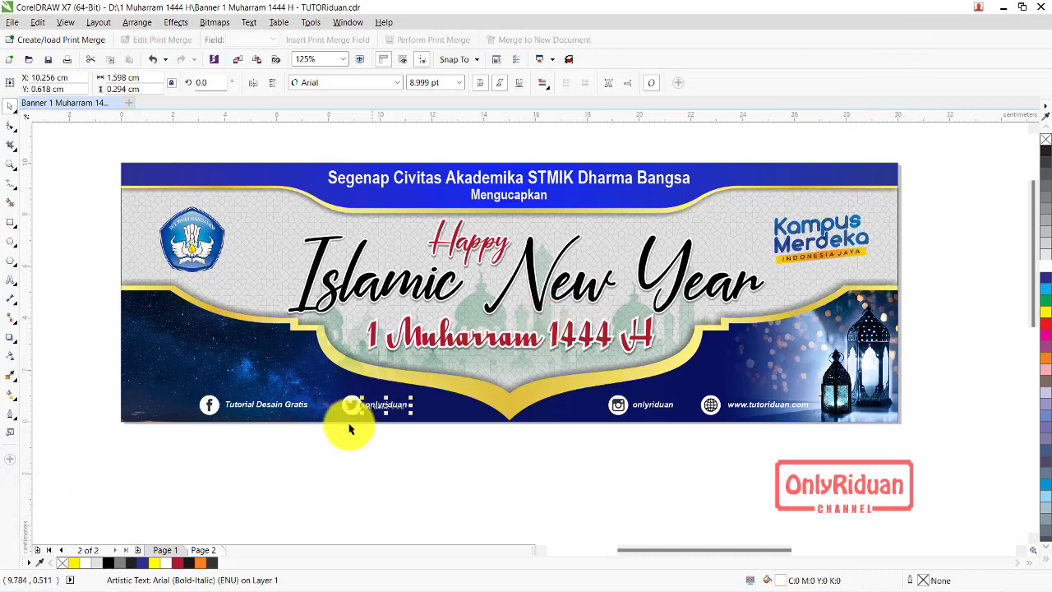
On page 1, marquee-select the whole desert banner and group its 21 objects with Ctrl+G.
{"action": "left_click", "coordinate": [164, 551]}
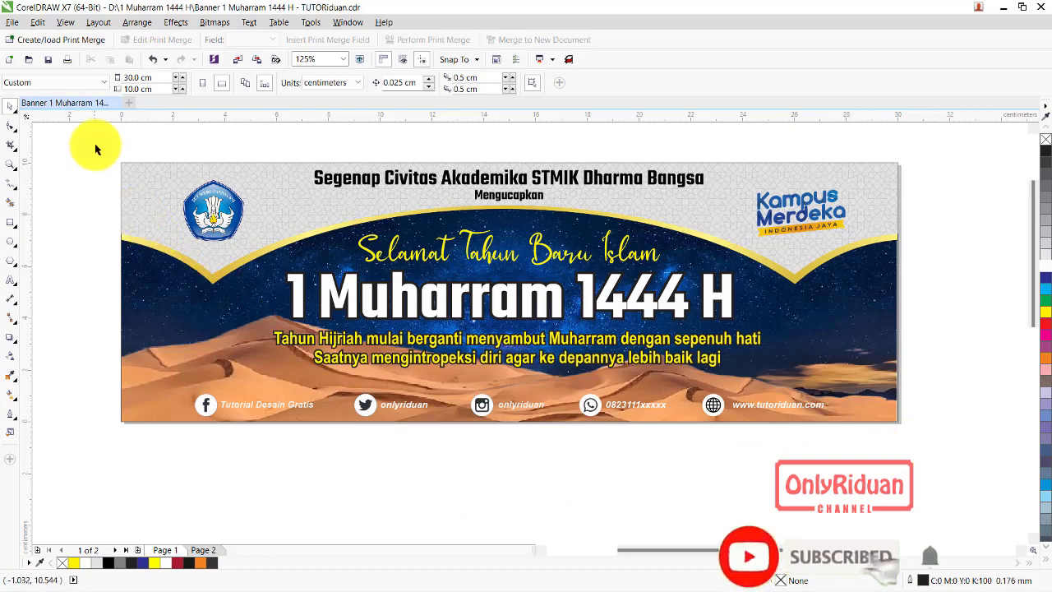
{"action": "mouse_move", "coordinate": [95, 144]}
{"action": "left_mouse_down"}
{"action": "mouse_move", "coordinate": [842, 437]}
{"action": "mouse_move", "coordinate": [913, 447]}
{"action": "left_mouse_up"}
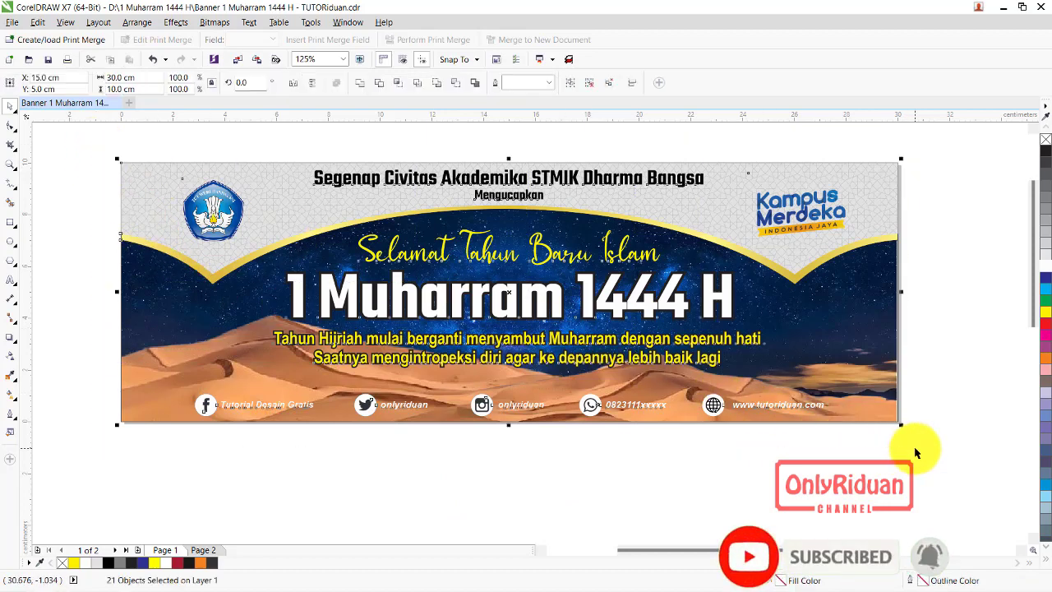
{"action": "left_click", "coordinate": [570, 83]}
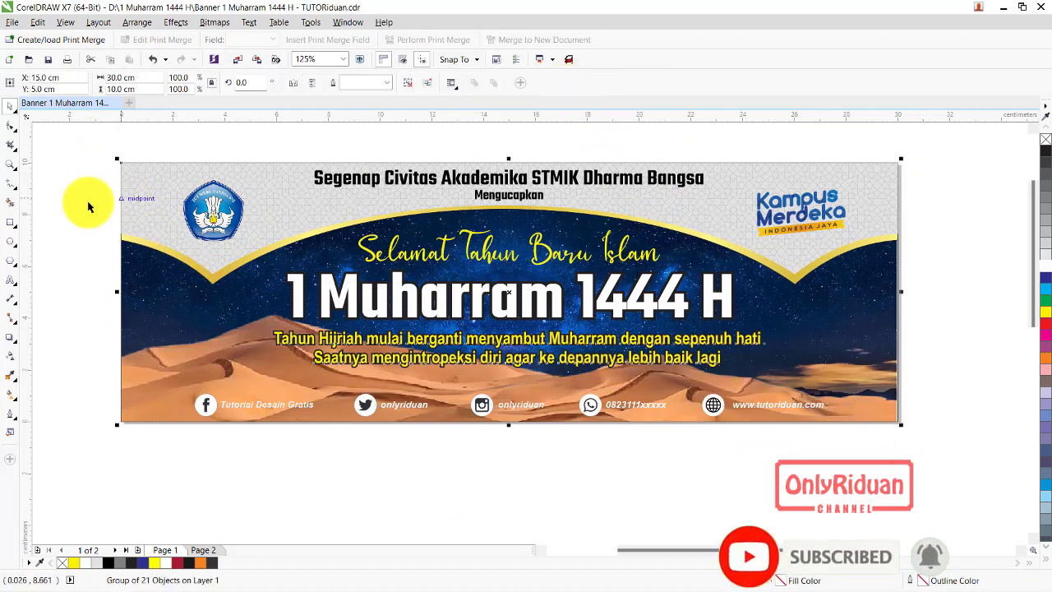
{"action": "left_click", "coordinate": [11, 22]}
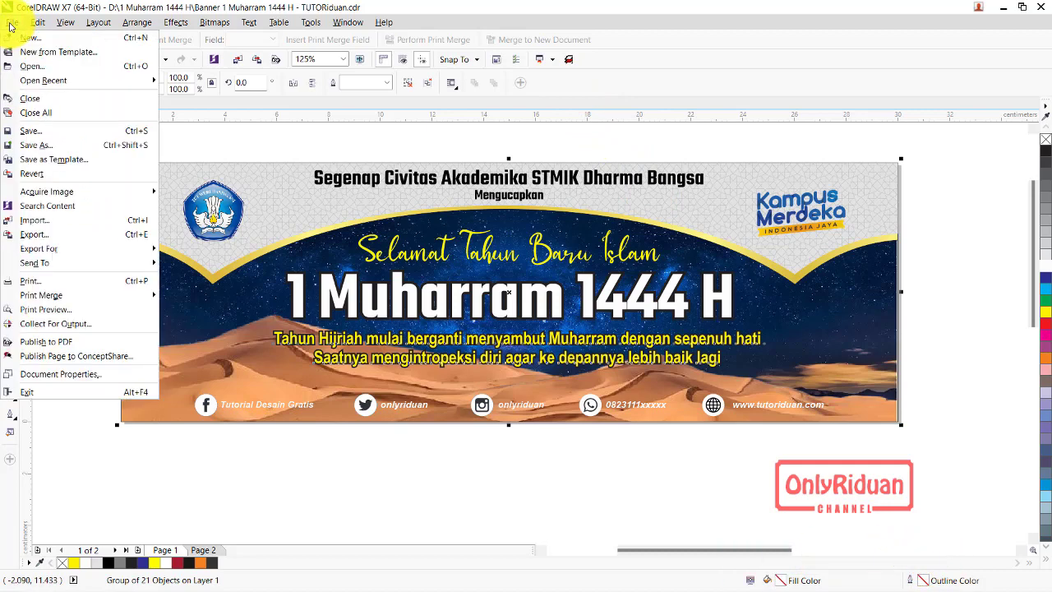
Start the export and create and open a new CETAK folder as the destination.
{"action": "left_click", "coordinate": [40, 235]}
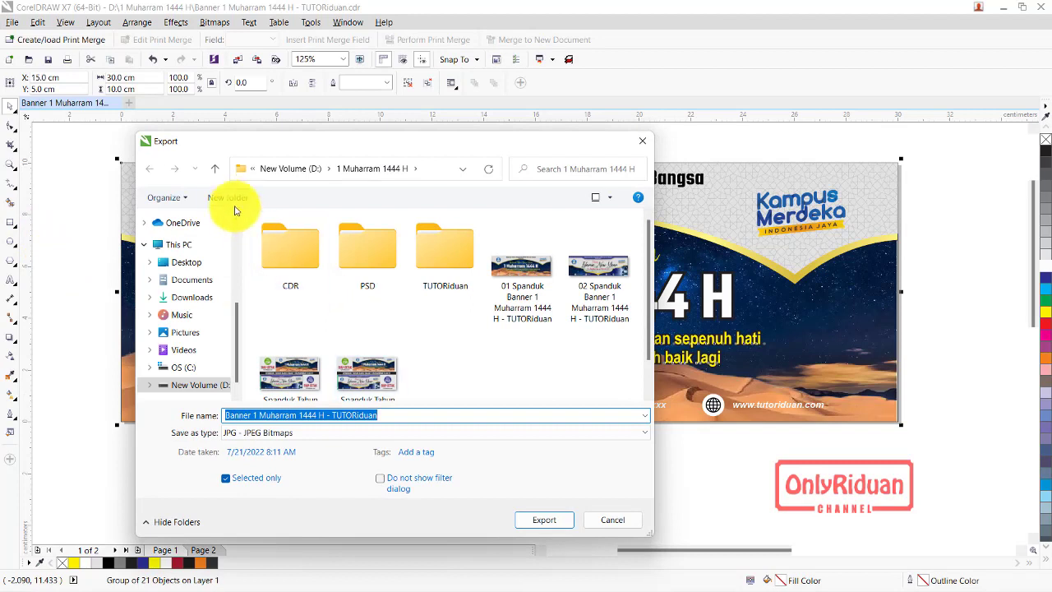
{"action": "type", "text": "C"}
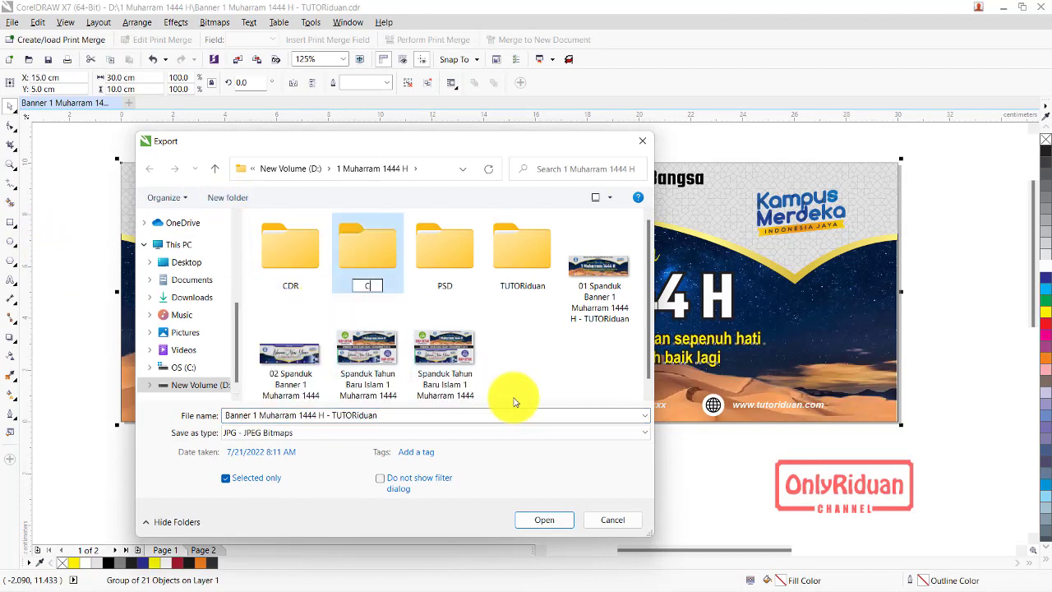
{"action": "type", "text": "ETAK"}
{"action": "key", "text": "Return"}
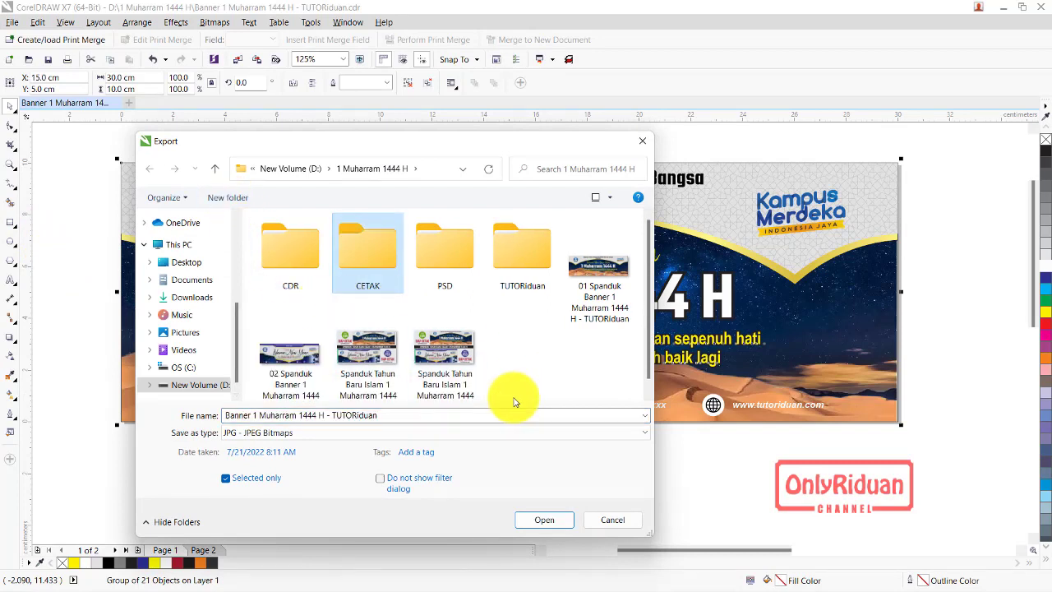
{"action": "double_click", "coordinate": [374, 264]}
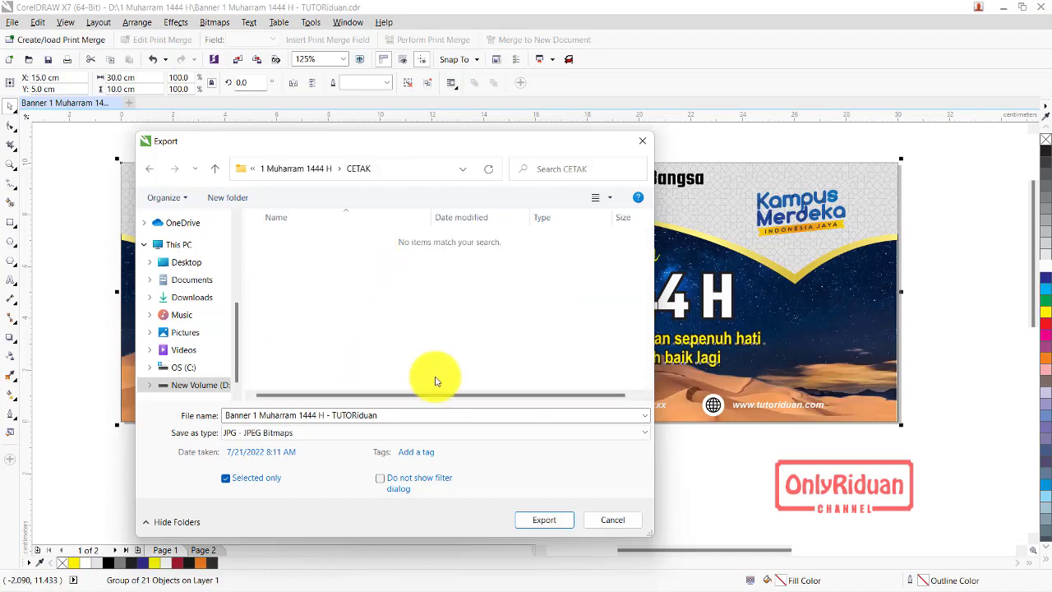
End the file name with '3M 1 LEMBAR', turn off Selected only, and export.
{"action": "left_click", "coordinate": [401, 415]}
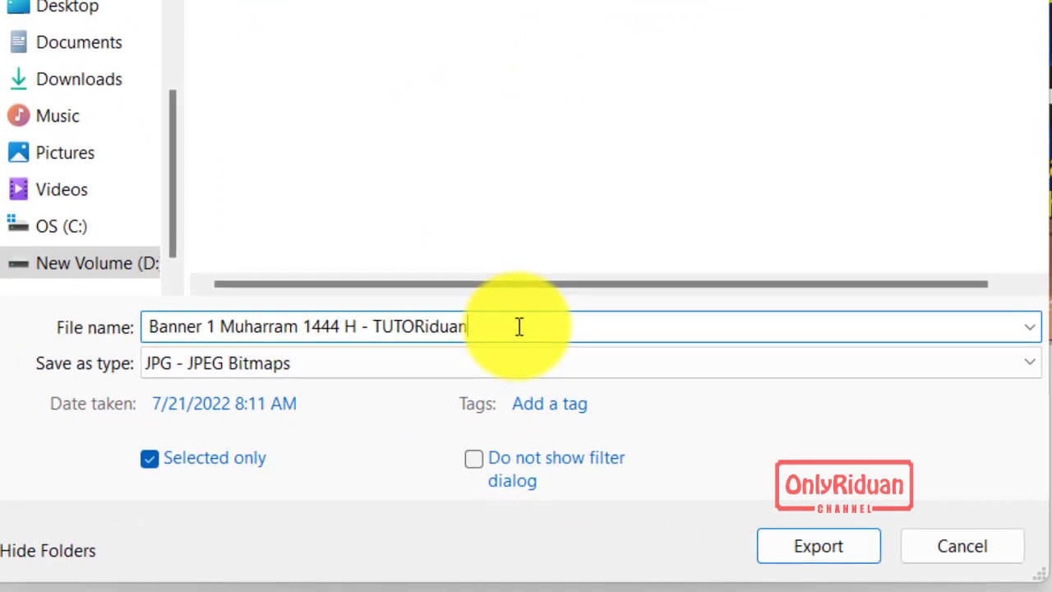
{"action": "key", "text": "BackSpace"}
{"action": "key", "text": "BackSpace"}
{"action": "key", "text": "BackSpace"}
{"action": "key", "text": "BackSpace"}
{"action": "key", "text": "BackSpace"}
{"action": "key", "text": "BackSpace"}
{"action": "key", "text": "BackSpace"}
{"action": "key", "text": "BackSpace"}
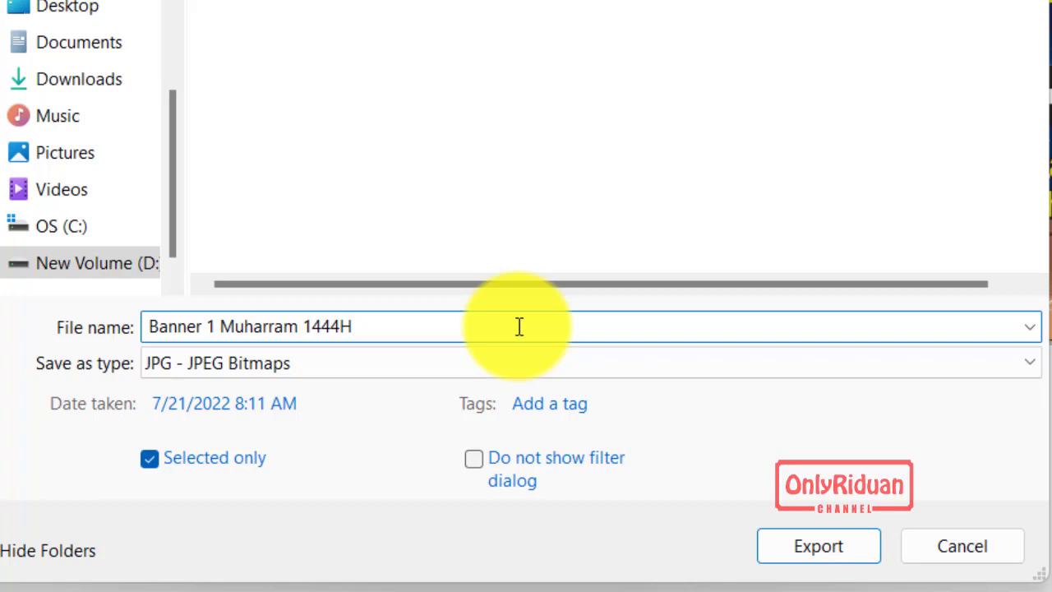
{"action": "type", "text": " 1X3"}
{"action": "type", "text": "M 1 L"}
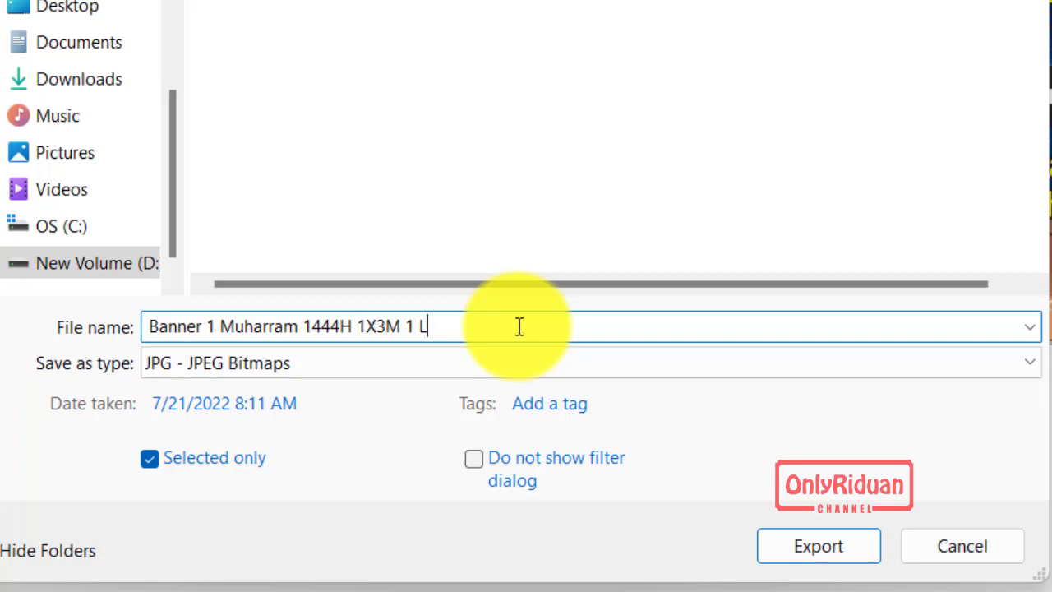
{"action": "type", "text": "EMBAR MA"}
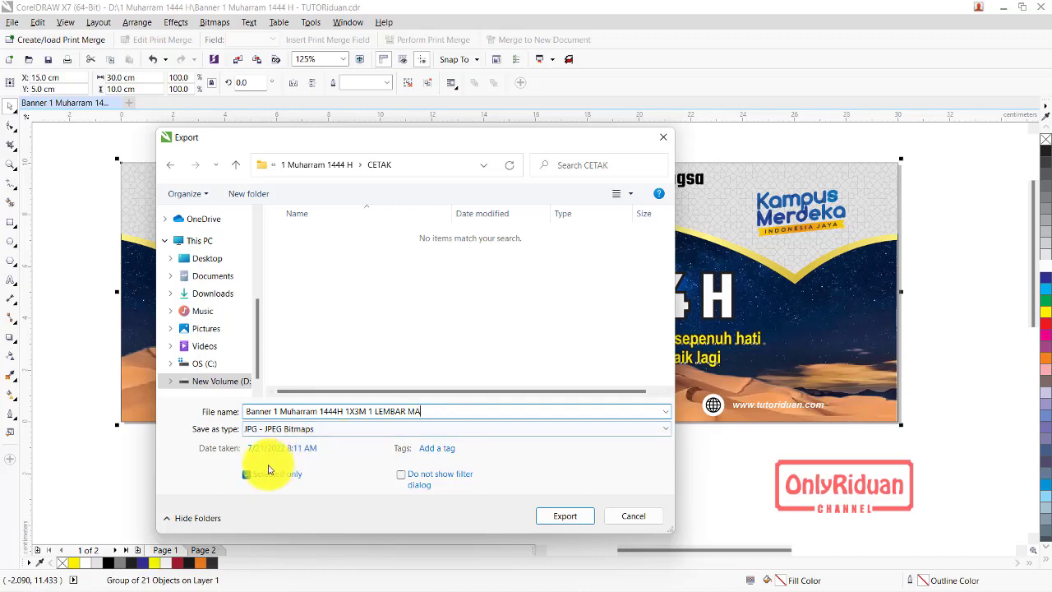
{"action": "left_click", "coordinate": [248, 475]}
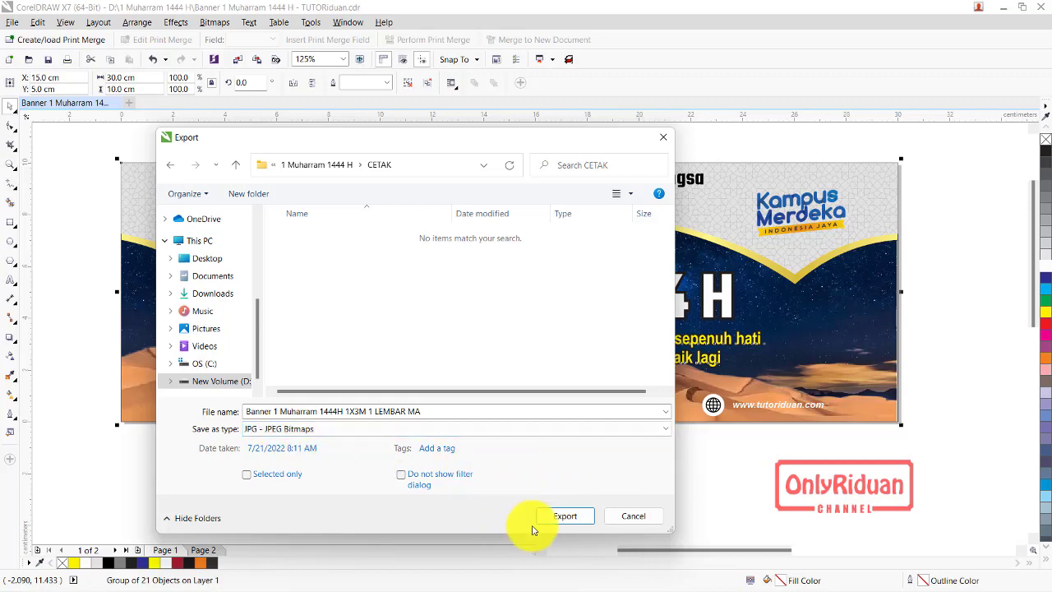
{"action": "left_click", "coordinate": [573, 524]}
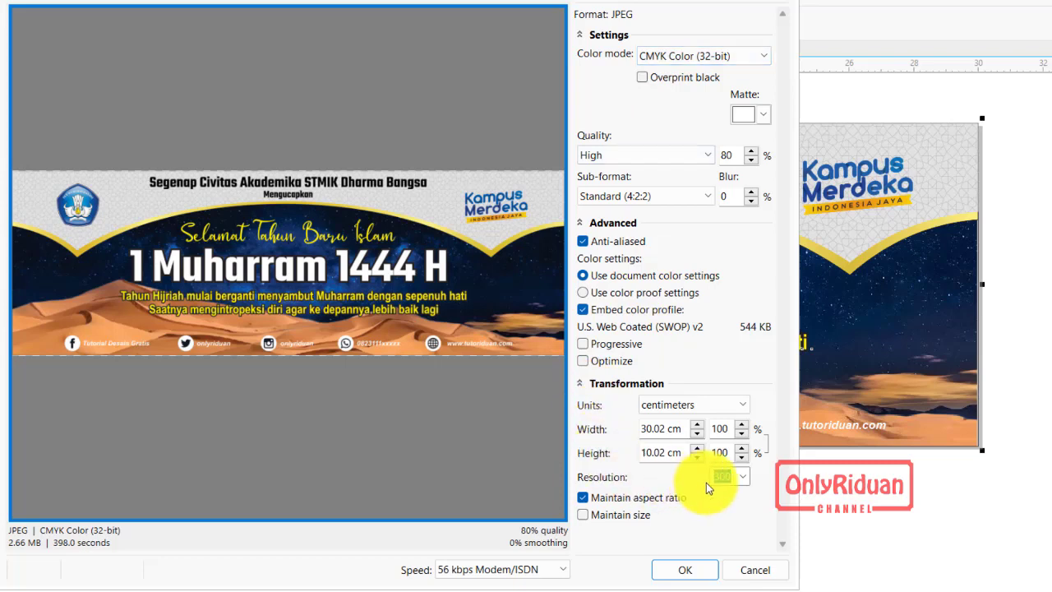
Set the JPEG export width to 300 cm and resolution to 96 dpi, then confirm.
{"action": "left_click", "coordinate": [741, 479]}
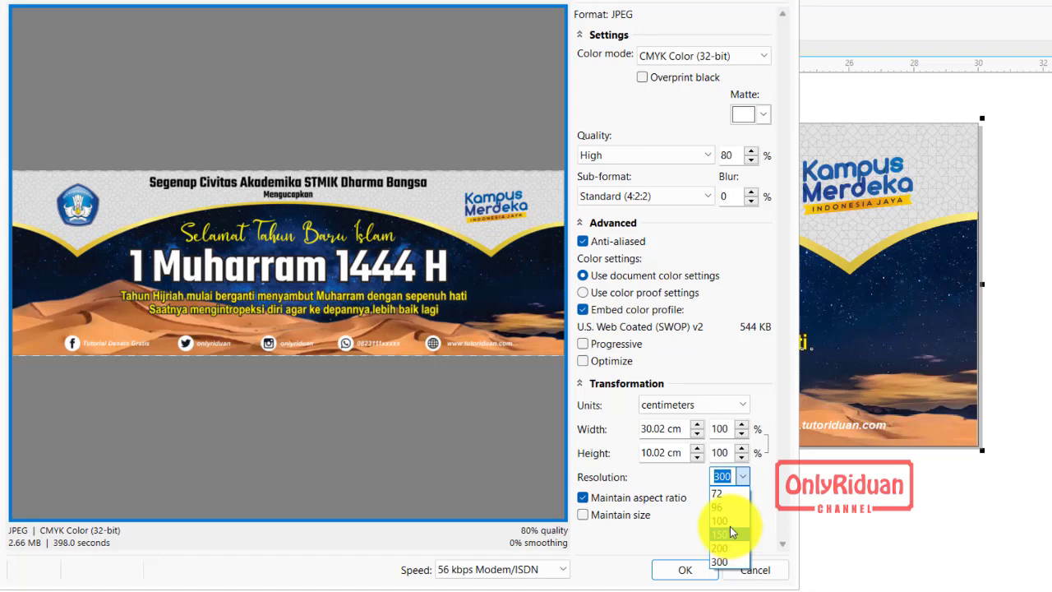
{"action": "left_click", "coordinate": [720, 521]}
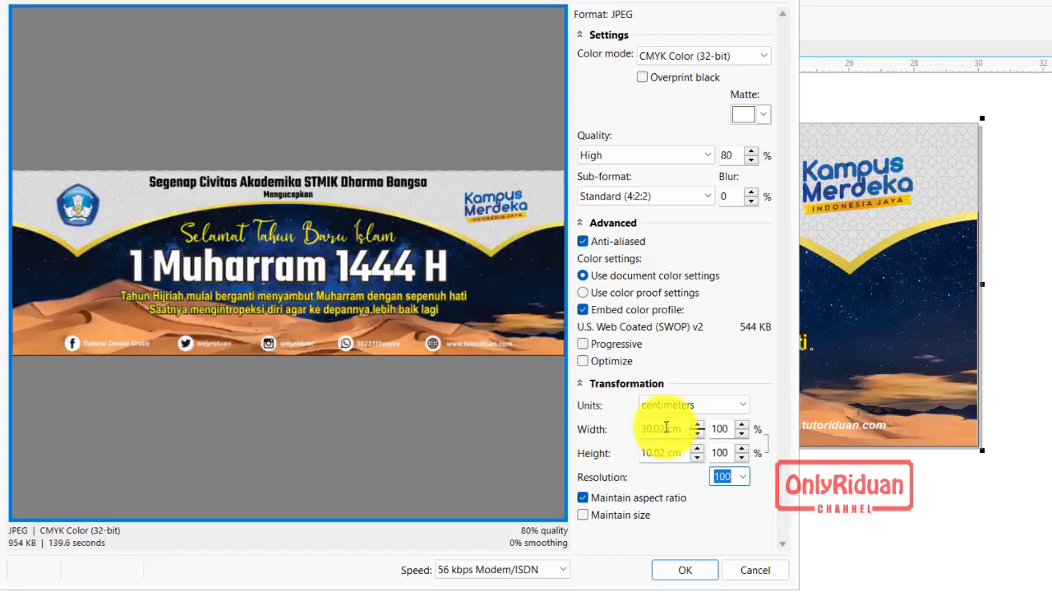
{"action": "left_click_drag", "start_coordinate": [667, 428], "coordinate": [622, 429]}
{"action": "type", "text": "3"}
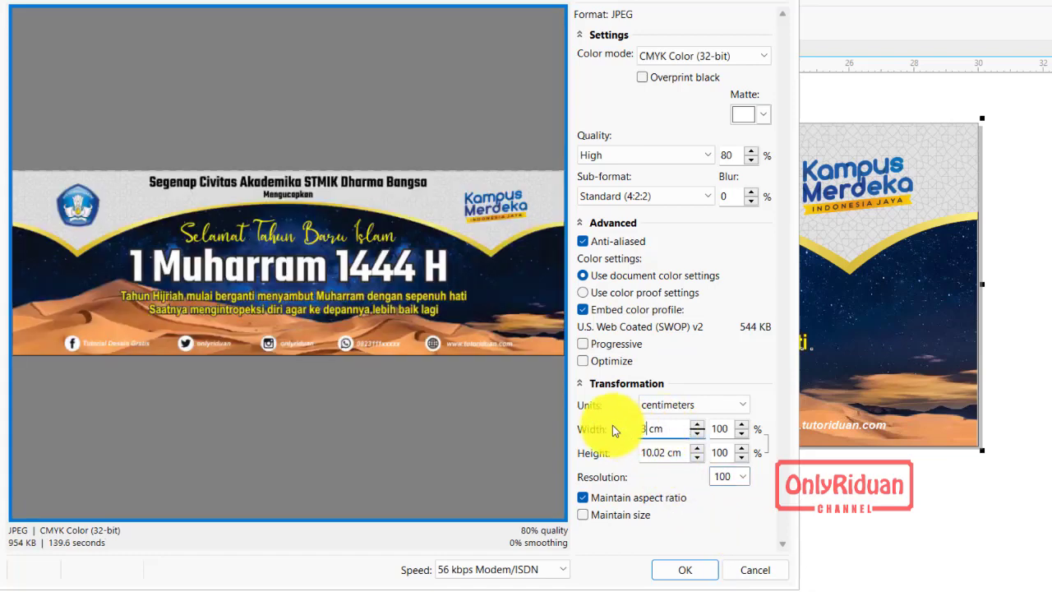
{"action": "type", "text": "00"}
{"action": "left_click", "coordinate": [649, 453]}
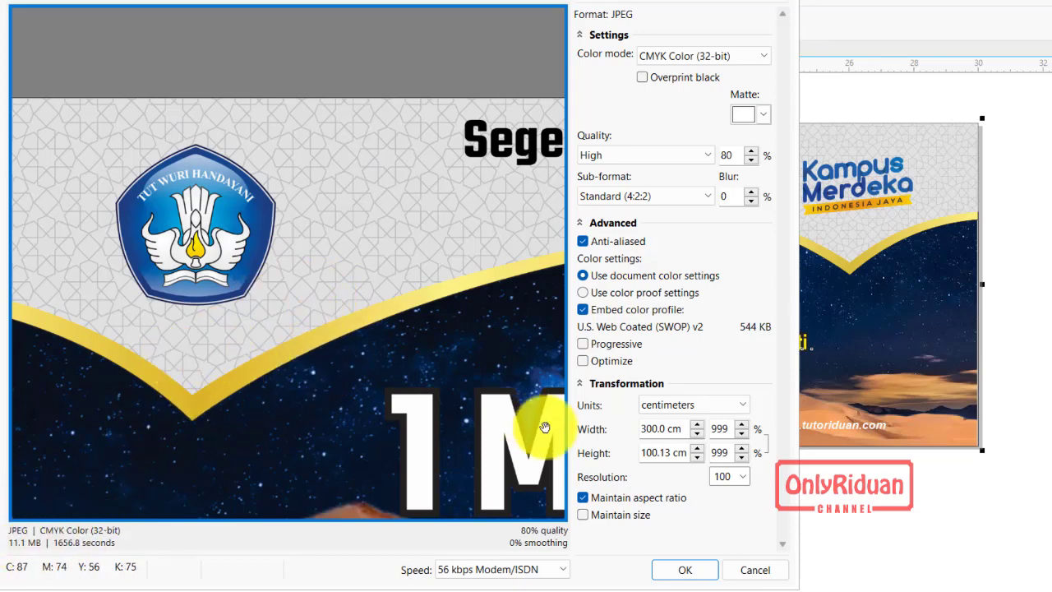
{"action": "left_click", "coordinate": [742, 481]}
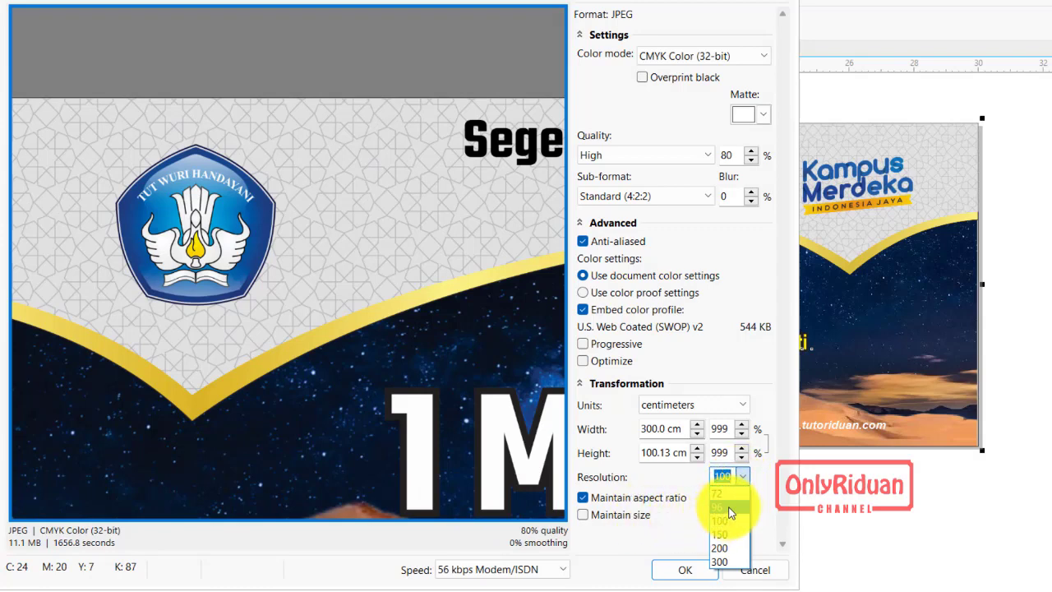
{"action": "left_click", "coordinate": [729, 508]}
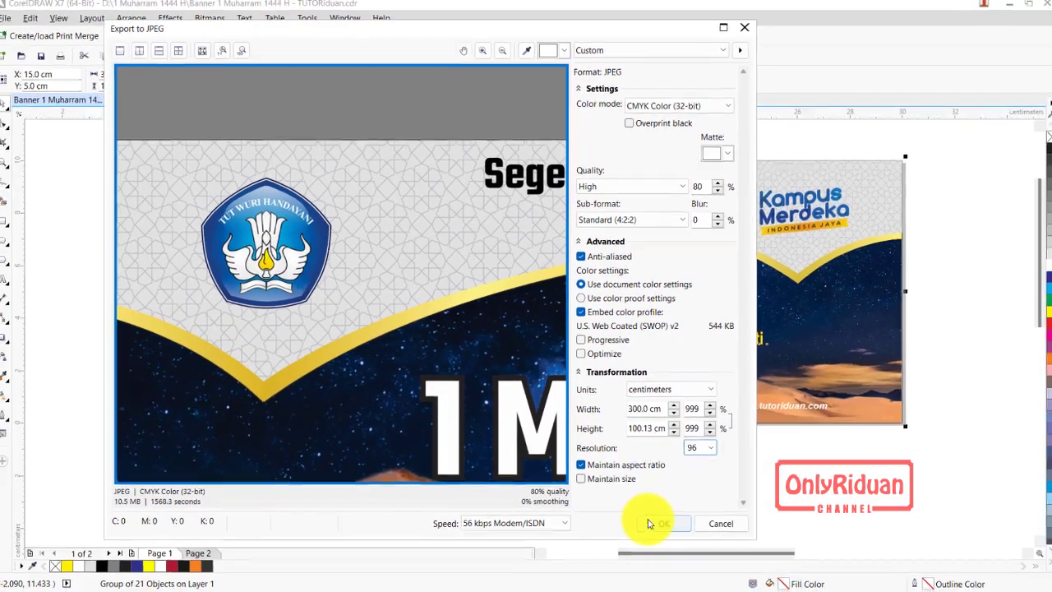
{"action": "left_click", "coordinate": [649, 521]}
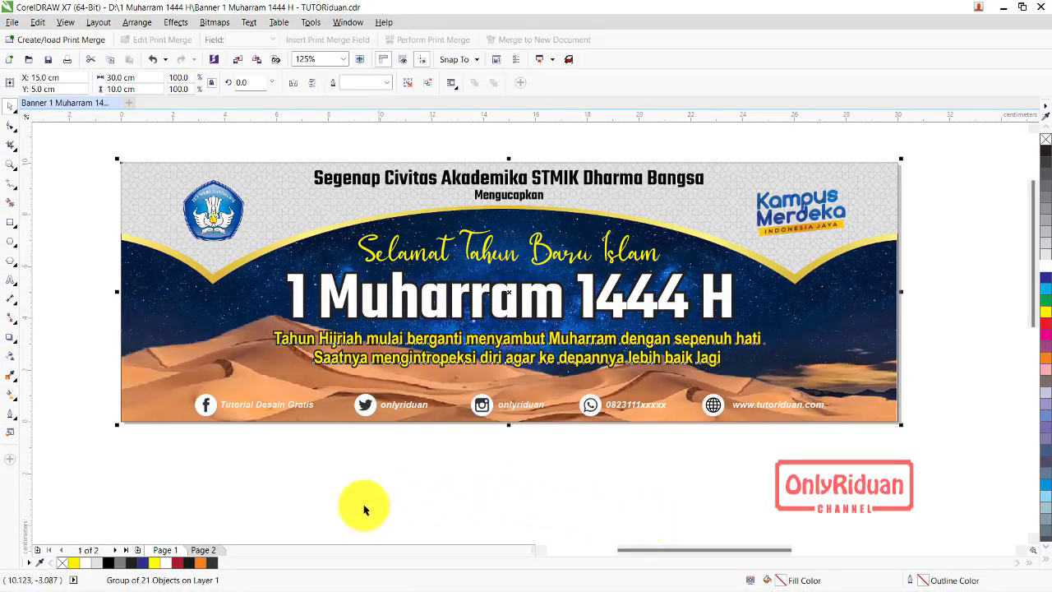
Switch to page 2, minimize CorelDRAW, and bring the Islamic New Year banner up in Photoshop.
{"action": "left_click", "coordinate": [201, 549]}
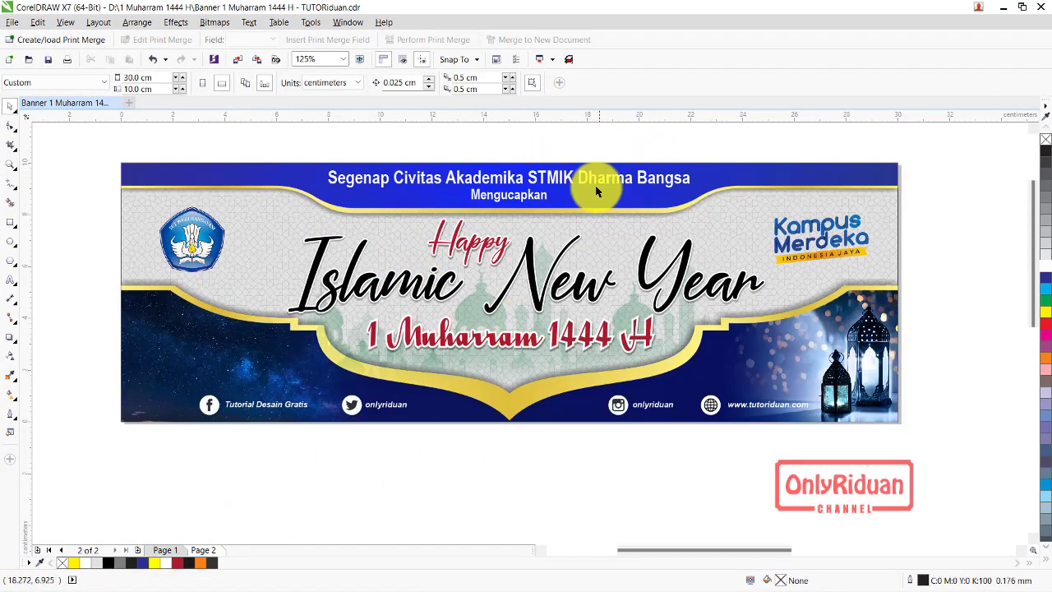
{"action": "left_click", "coordinate": [1003, 7]}
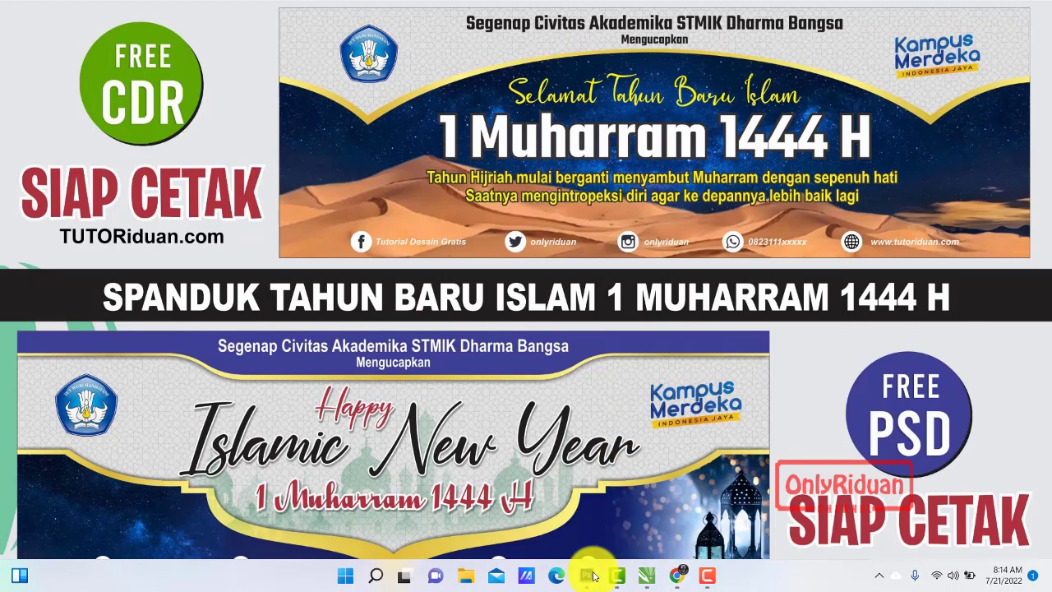
{"action": "left_click", "coordinate": [587, 575]}
{"action": "left_click", "coordinate": [550, 458]}
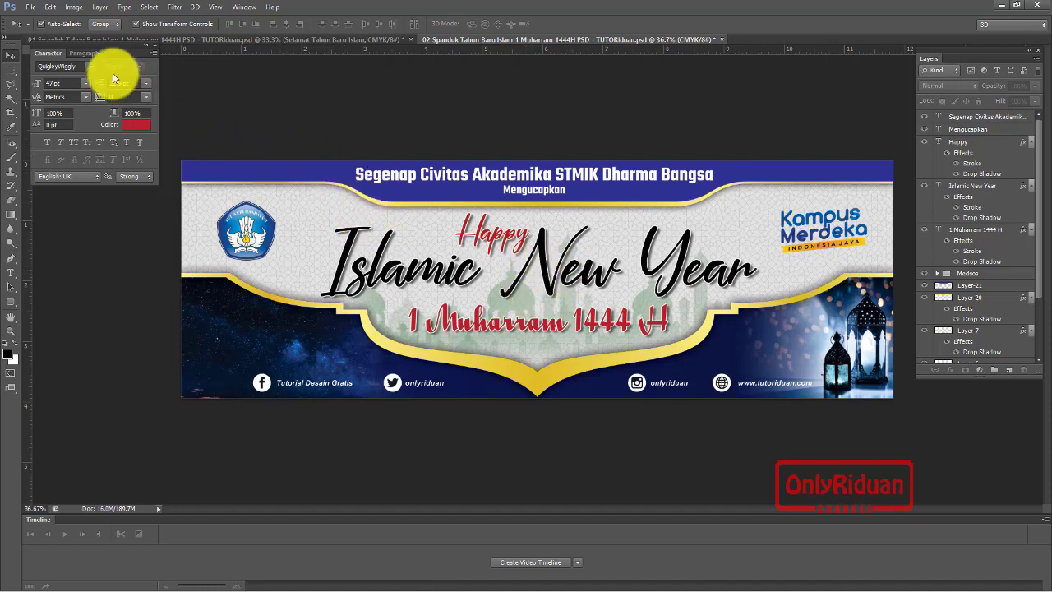
In Image Size, set units to centimetres, width 300 and resolution 96, and apply.
{"action": "left_click", "coordinate": [74, 9]}
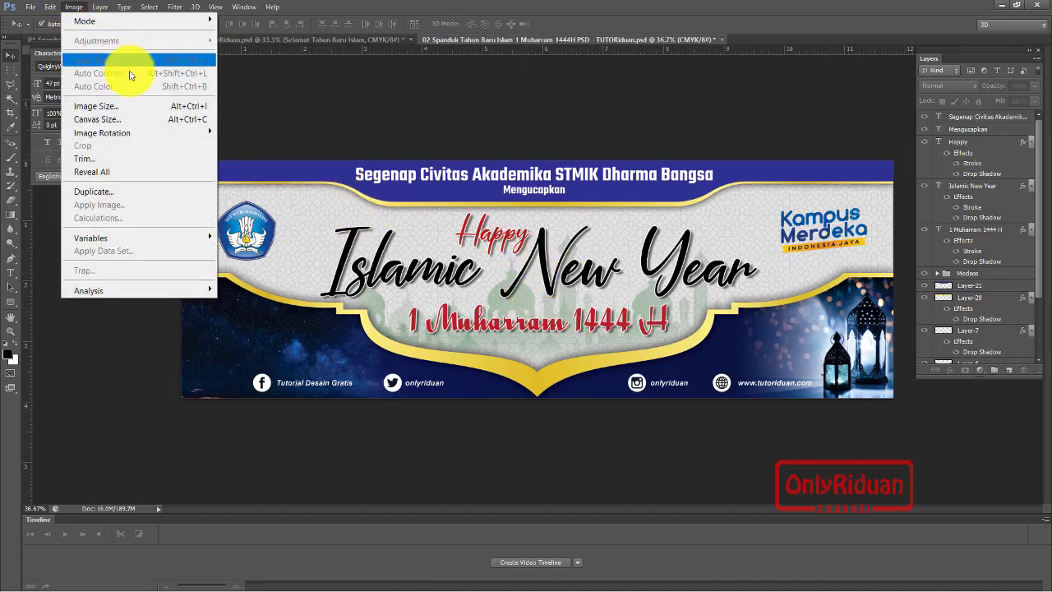
{"action": "left_click", "coordinate": [117, 109]}
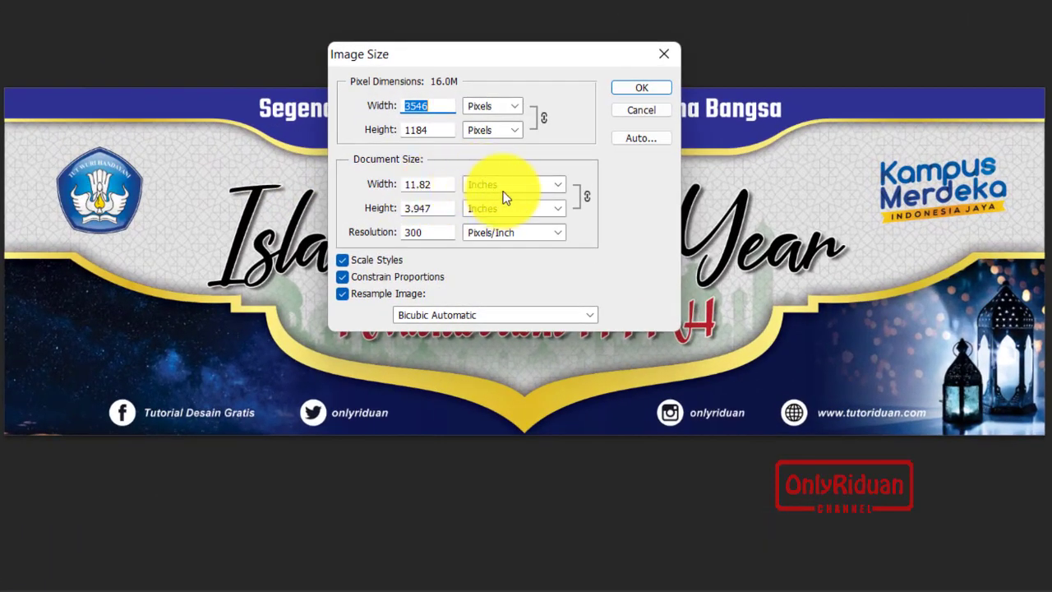
{"action": "left_click", "coordinate": [504, 197]}
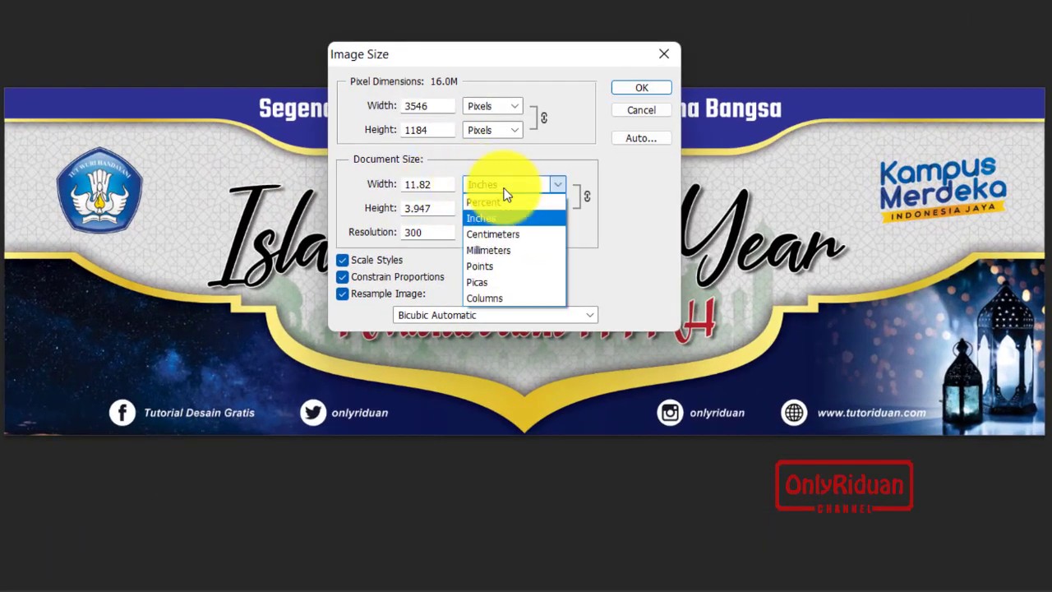
{"action": "left_click", "coordinate": [509, 232]}
{"action": "double_click", "coordinate": [421, 185]}
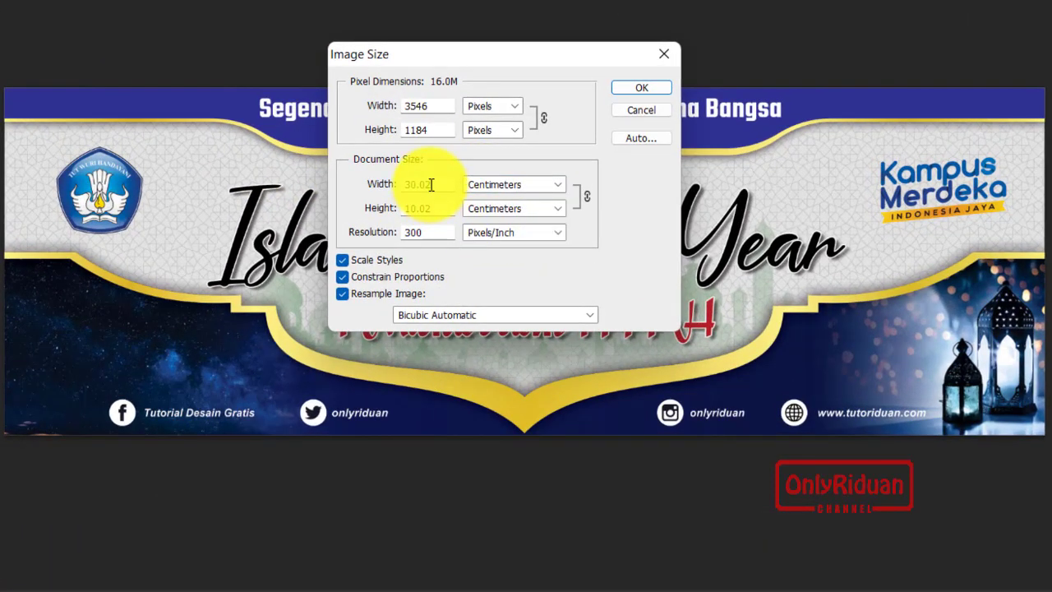
{"action": "type", "text": "30"}
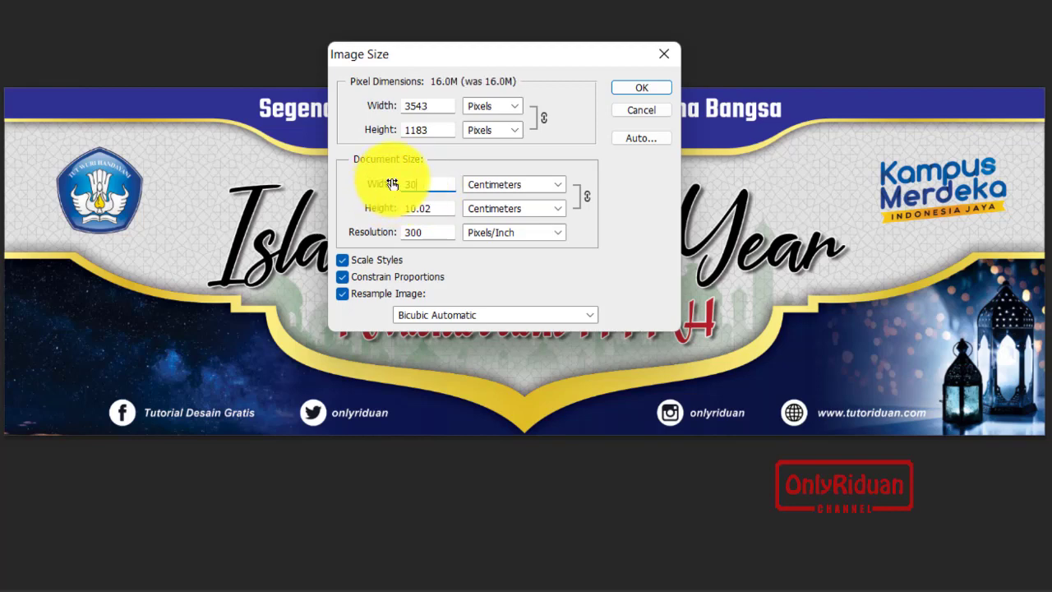
{"action": "type", "text": "0"}
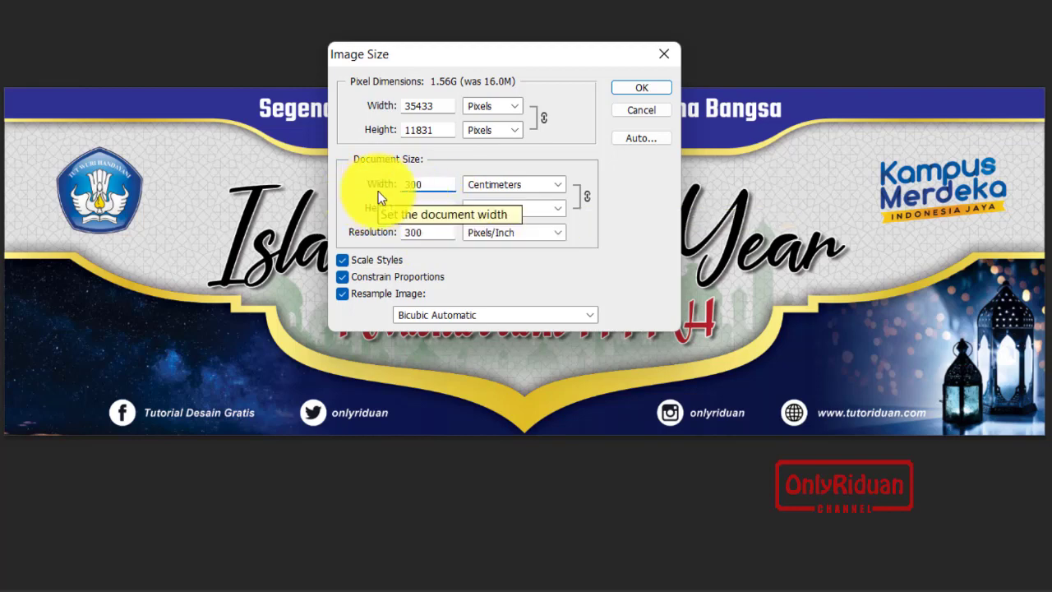
{"action": "double_click", "coordinate": [427, 232]}
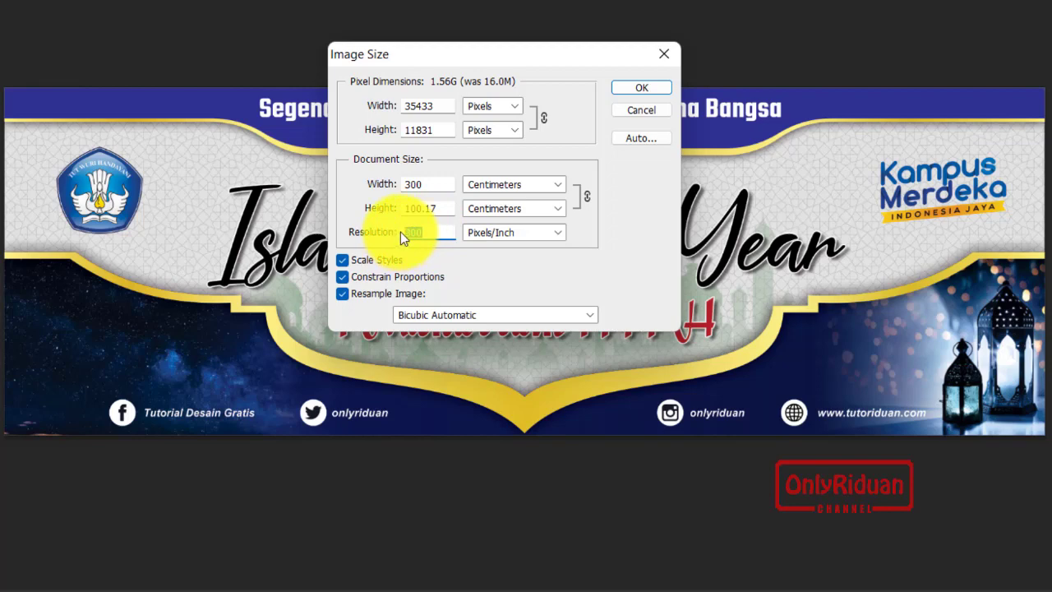
{"action": "type", "text": "96"}
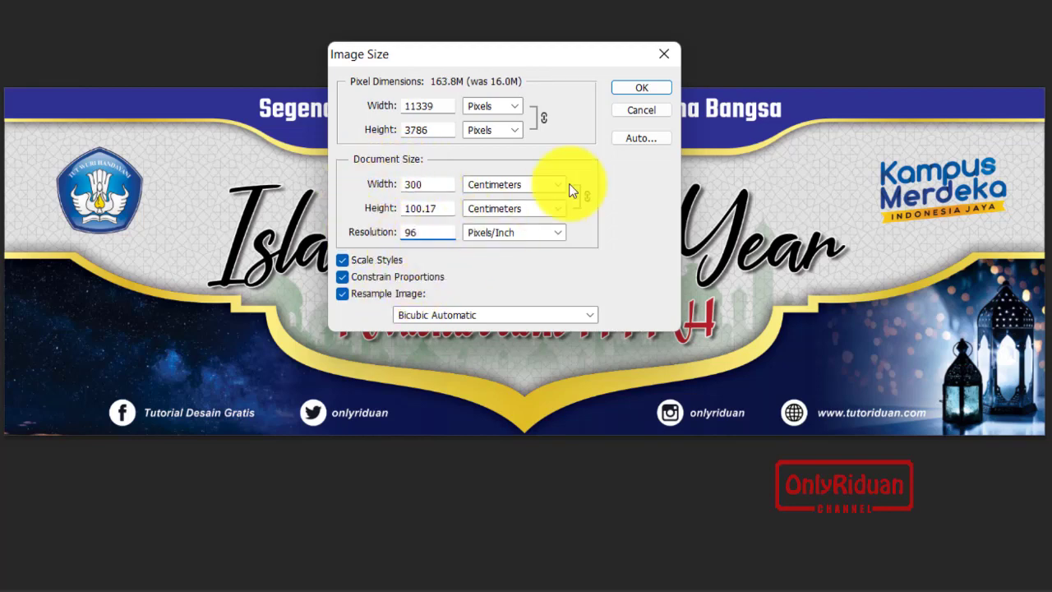
{"action": "left_click", "coordinate": [641, 89]}
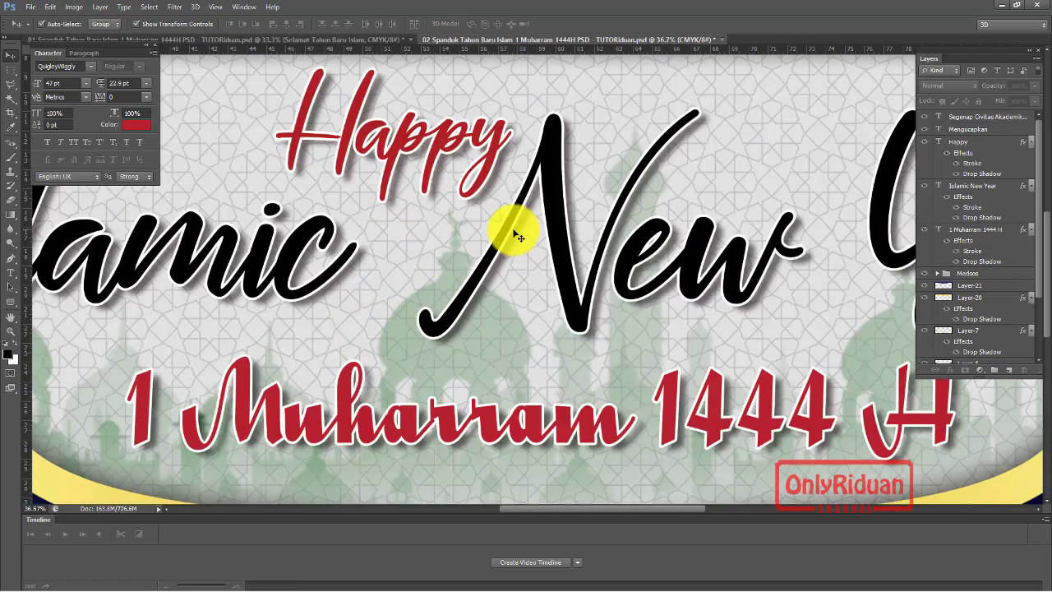
Zoom out and back in to inspect the whole resized 11339 x 3786 px banner.
{"action": "scroll", "coordinate": [513, 232], "scroll_direction": "down", "scroll_amount": 2}
{"action": "scroll", "coordinate": [514, 233], "scroll_direction": "down", "scroll_amount": 2}
{"action": "scroll", "coordinate": [514, 232], "scroll_direction": "down", "scroll_amount": 1}
{"action": "scroll", "coordinate": [514, 233], "scroll_direction": "down", "scroll_amount": 1}
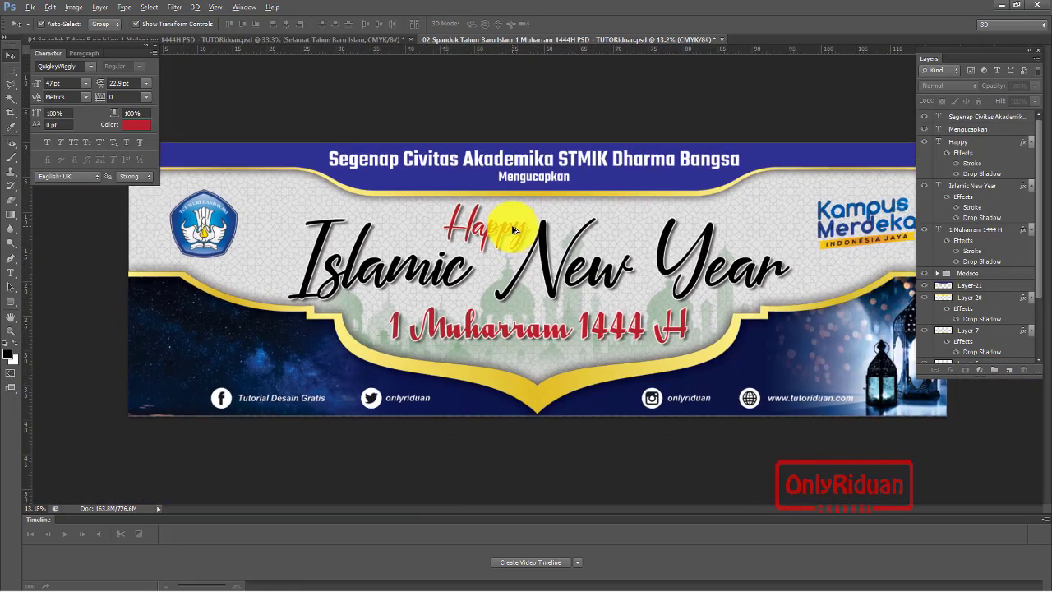
{"action": "scroll", "coordinate": [514, 230], "scroll_direction": "up", "scroll_amount": 1}
{"action": "scroll", "coordinate": [514, 230], "scroll_direction": "up", "scroll_amount": 1}
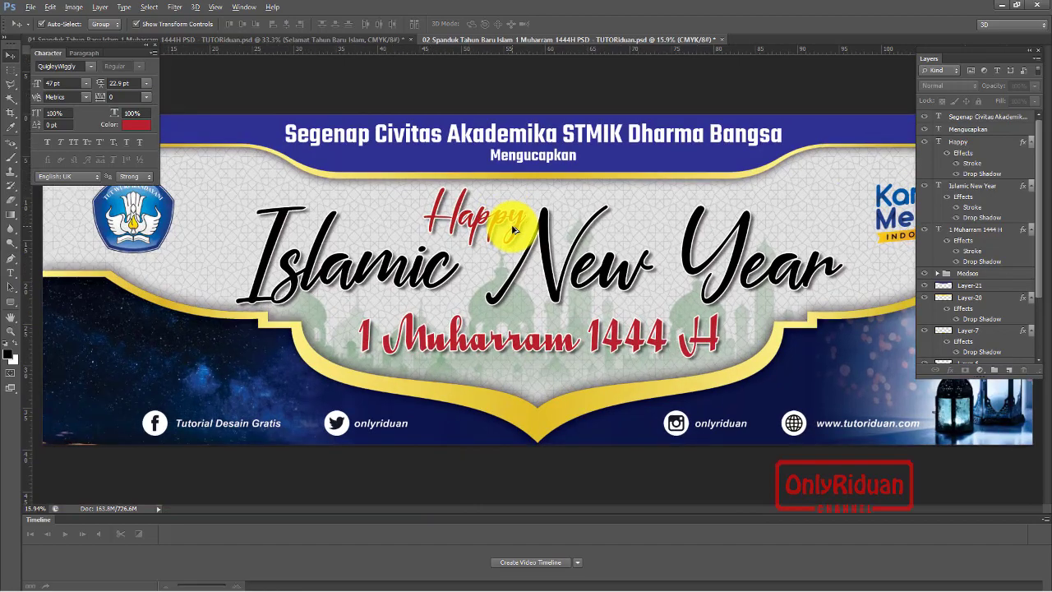
{"action": "scroll", "coordinate": [513, 230], "scroll_direction": "up", "scroll_amount": 2}
{"action": "scroll", "coordinate": [513, 230], "scroll_direction": "up", "scroll_amount": 3}
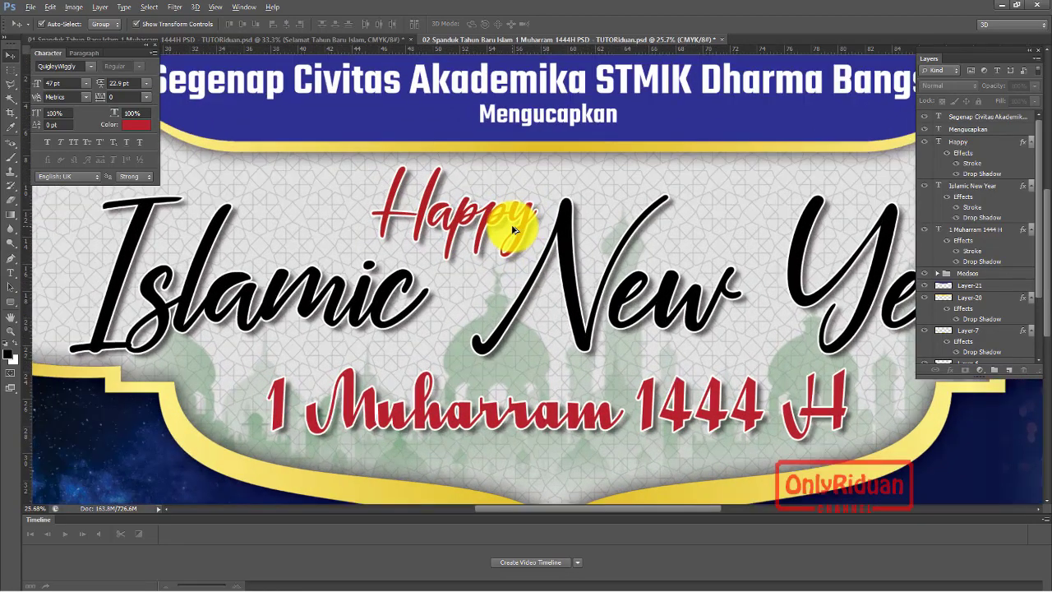
{"action": "scroll", "coordinate": [513, 230], "scroll_direction": "down", "scroll_amount": 3}
{"action": "scroll", "coordinate": [513, 230], "scroll_direction": "up", "scroll_amount": 1}
{"action": "scroll", "coordinate": [513, 230], "scroll_direction": "down", "scroll_amount": 1}
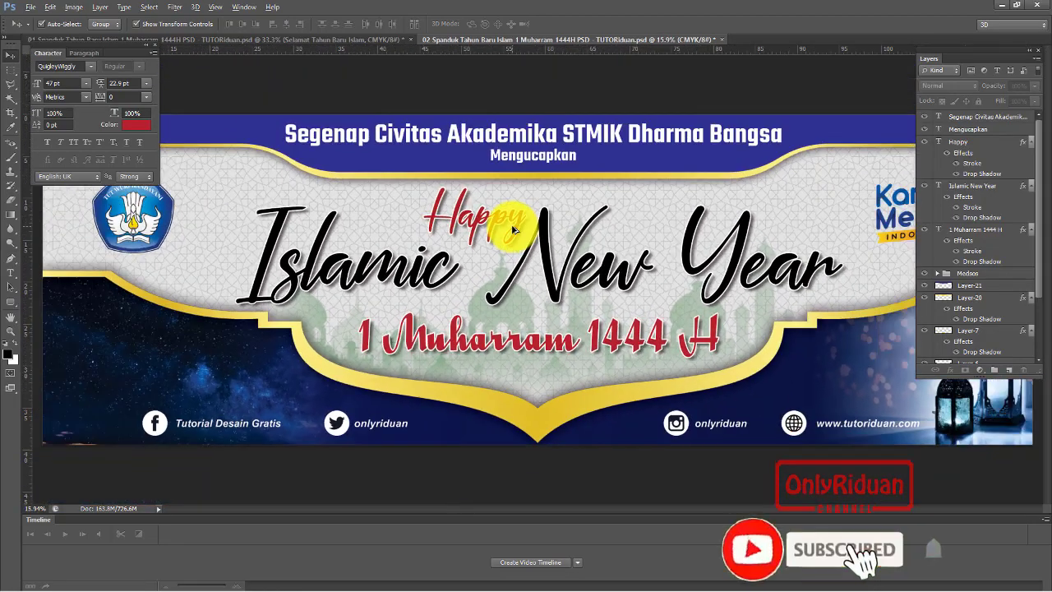
Save As into the CETAK folder with JPEG chosen as the format.
{"action": "left_click", "coordinate": [33, 7]}
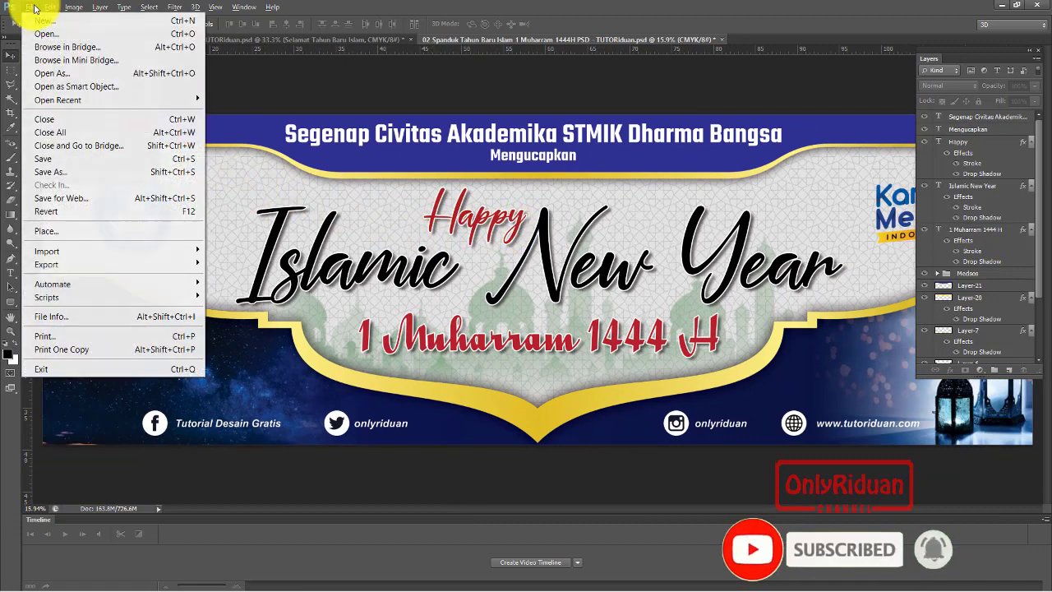
{"action": "left_click", "coordinate": [46, 171]}
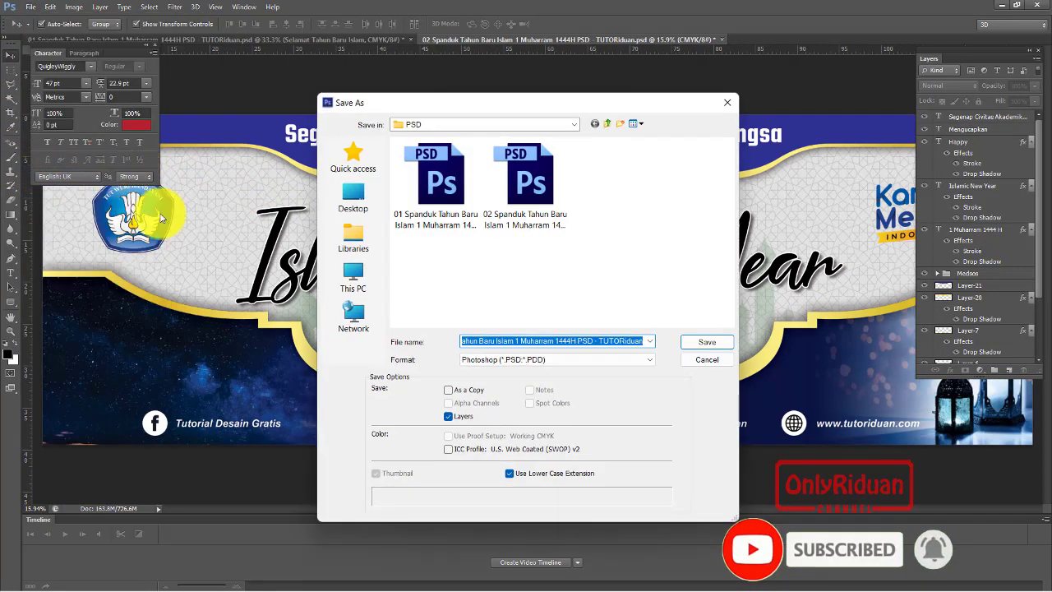
{"action": "left_click", "coordinate": [607, 124]}
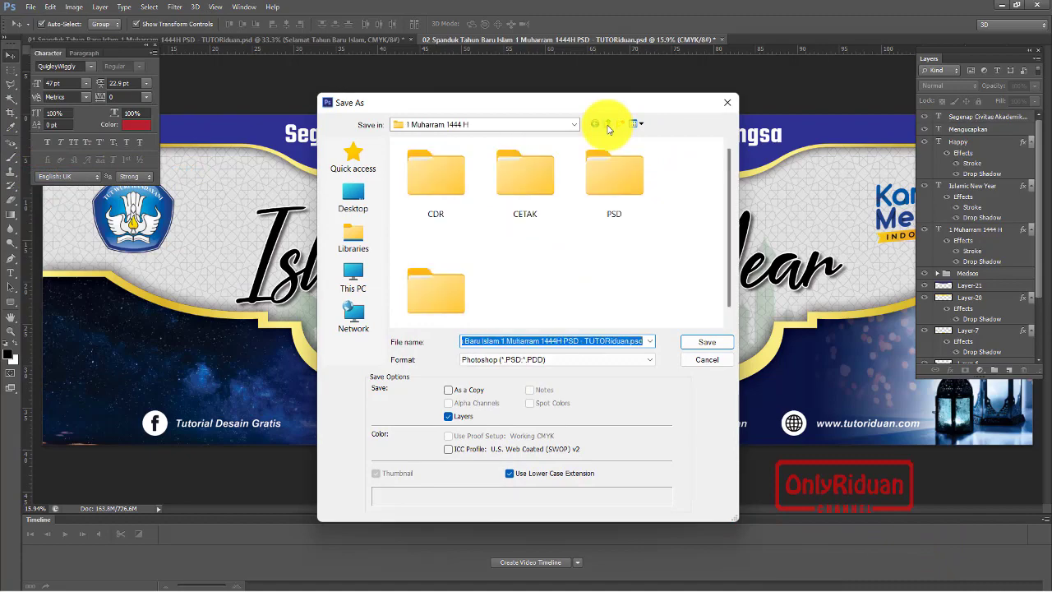
{"action": "double_click", "coordinate": [518, 177]}
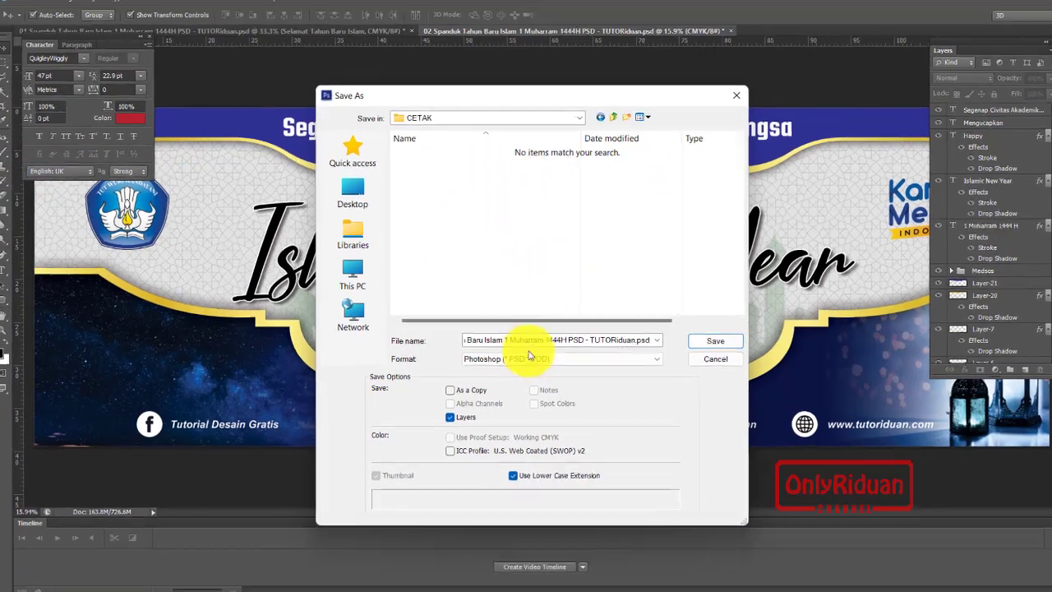
{"action": "left_click", "coordinate": [529, 355]}
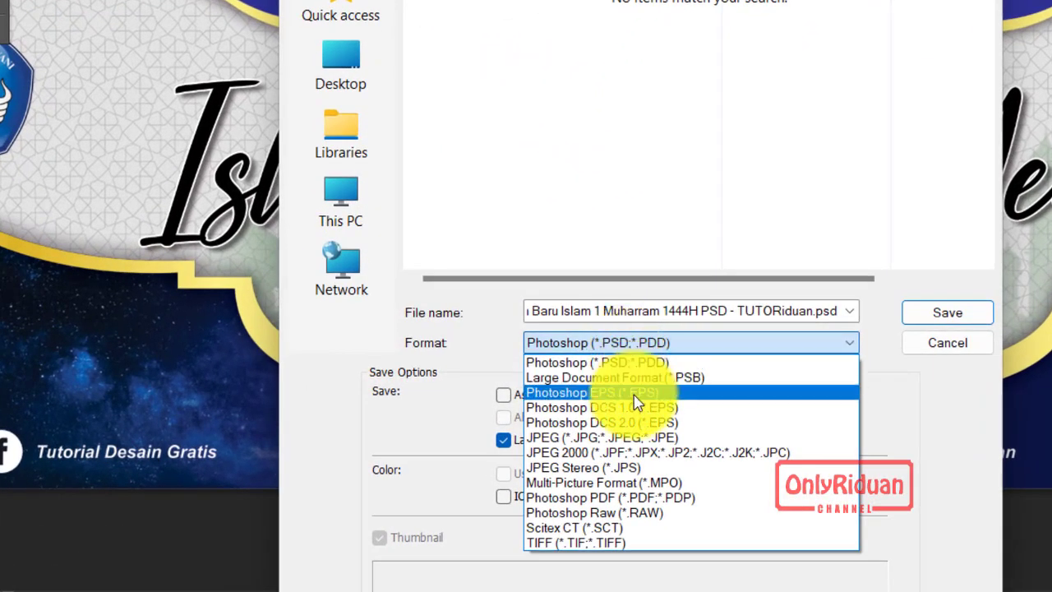
{"action": "left_click", "coordinate": [629, 436]}
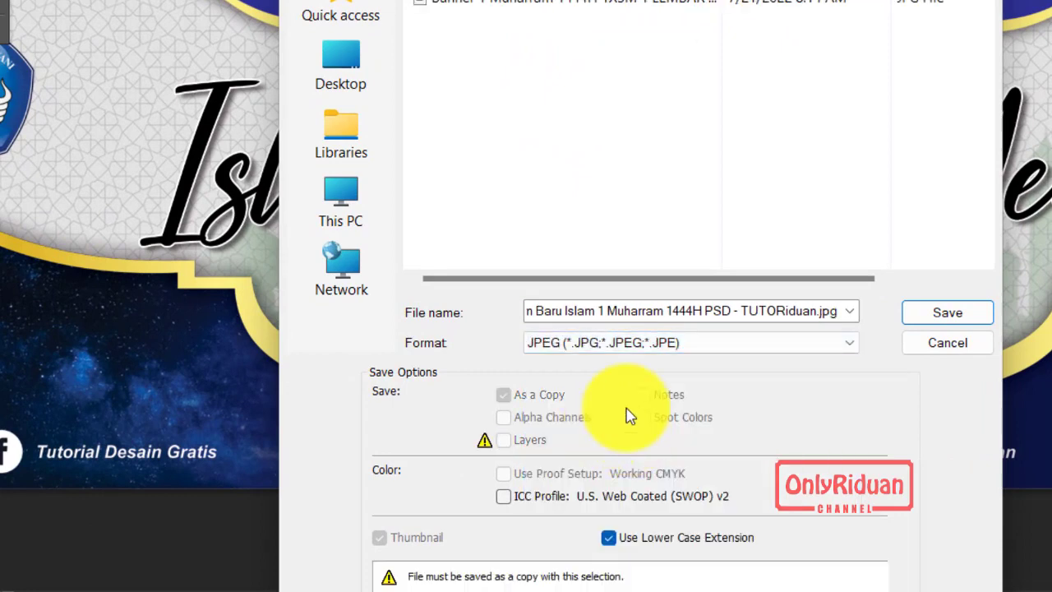
Trim the file name to 'Spanduk Muharram 1444H 1X3 PSD MA' and save.
{"action": "left_click", "coordinate": [737, 311]}
{"action": "left_click", "coordinate": [737, 311]}
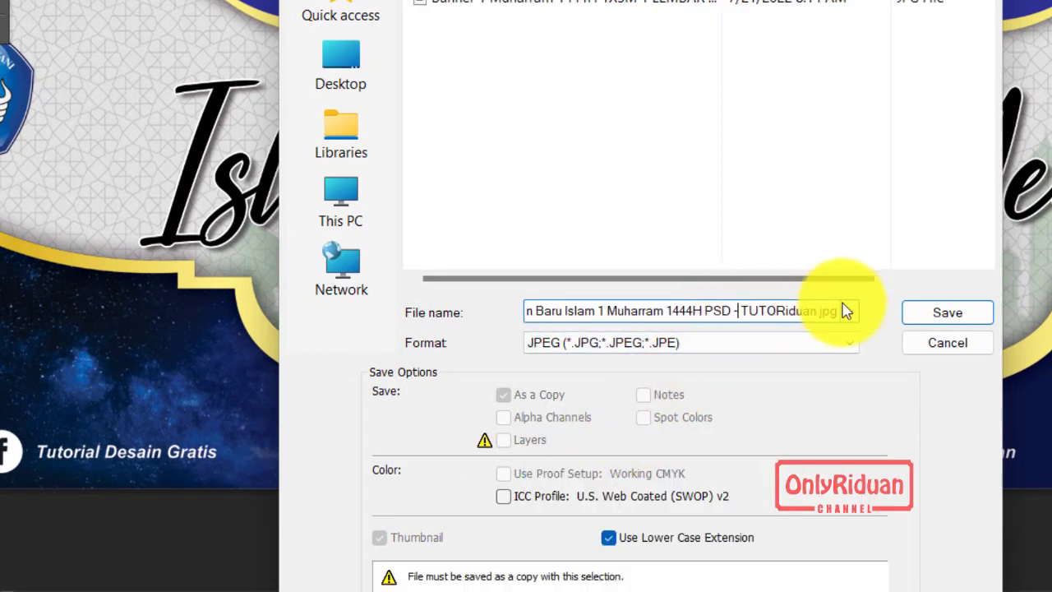
{"action": "key", "text": "Delete"}
{"action": "key", "text": "Delete"}
{"action": "key", "text": "Delete"}
{"action": "key", "text": "Delete"}
{"action": "key", "text": "Delete"}
{"action": "key", "text": "Delete"}
{"action": "key", "text": "Delete"}
{"action": "key", "text": "Delete"}
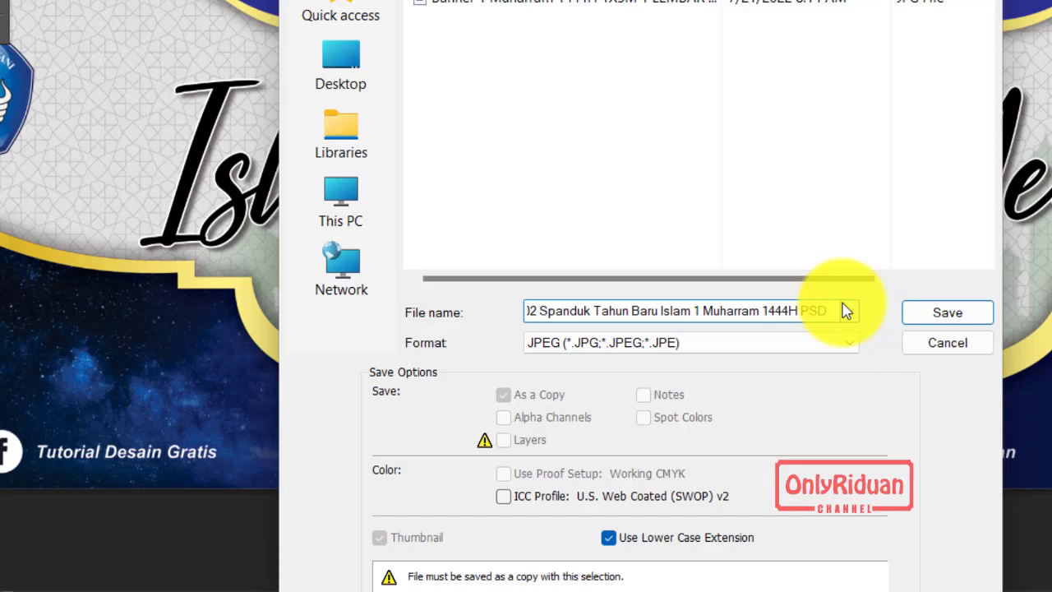
{"action": "key", "text": "Home"}
{"action": "key", "text": "Delete"}
{"action": "key", "text": "Delete"}
{"action": "key", "text": "Delete"}
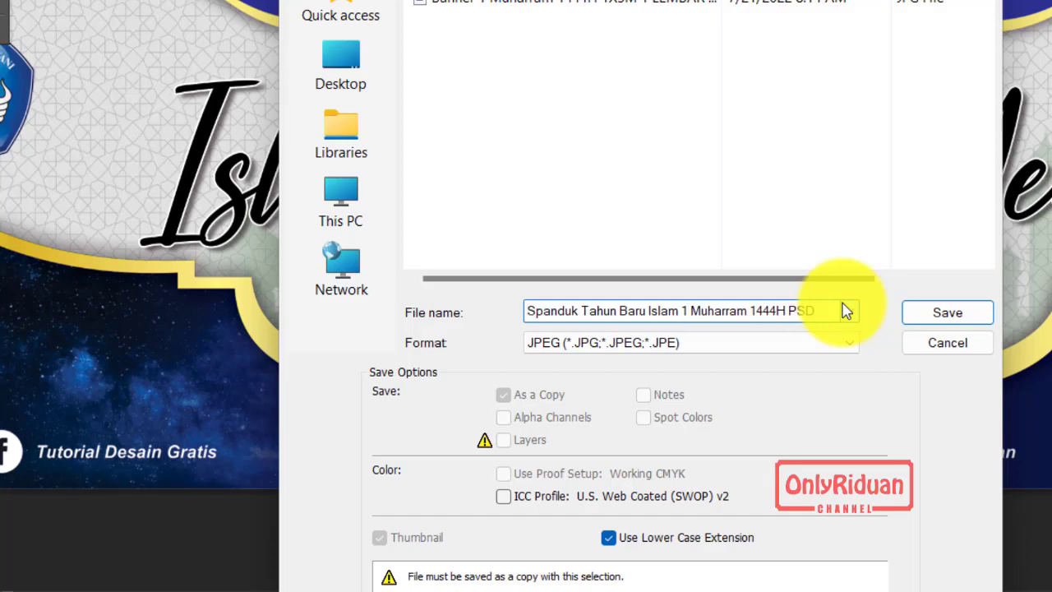
{"action": "key", "text": "ctrl+Right"}
{"action": "key", "text": "ctrl+Right"}
{"action": "key", "text": "ctrl+Right"}
{"action": "key", "text": "BackSpace"}
{"action": "key", "text": "BackSpace"}
{"action": "key", "text": "BackSpace"}
{"action": "key", "text": "BackSpace"}
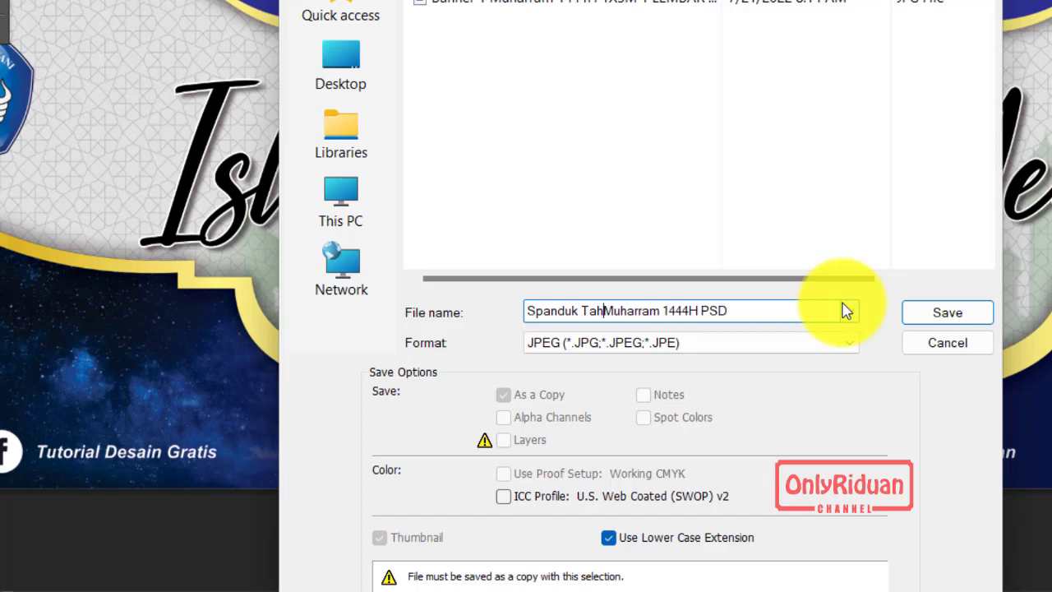
{"action": "key", "text": "BackSpace"}
{"action": "key", "text": "BackSpace"}
{"action": "key", "text": "BackSpace"}
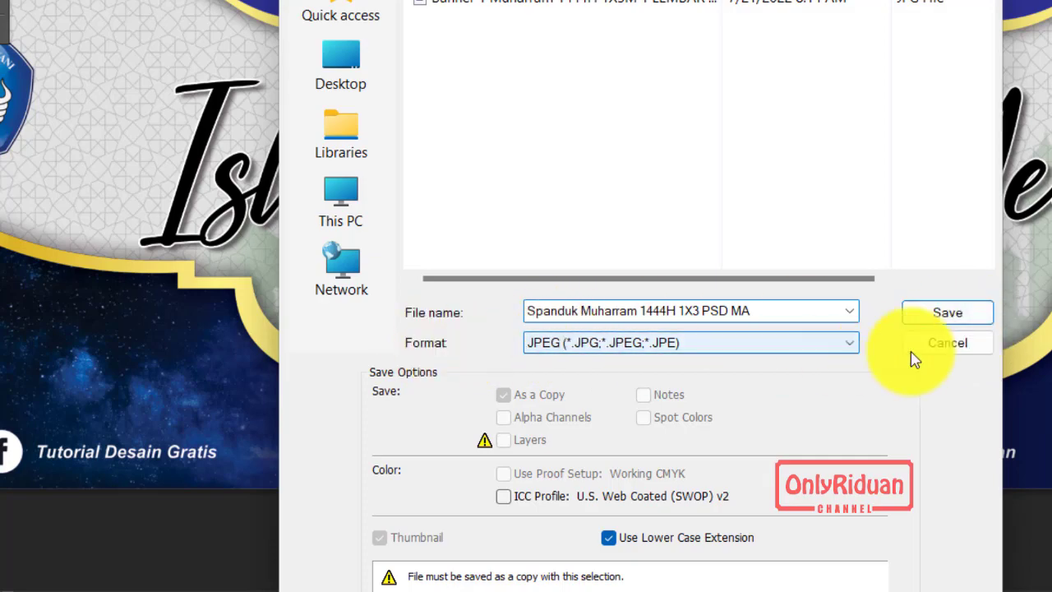
{"action": "left_click", "coordinate": [953, 314]}
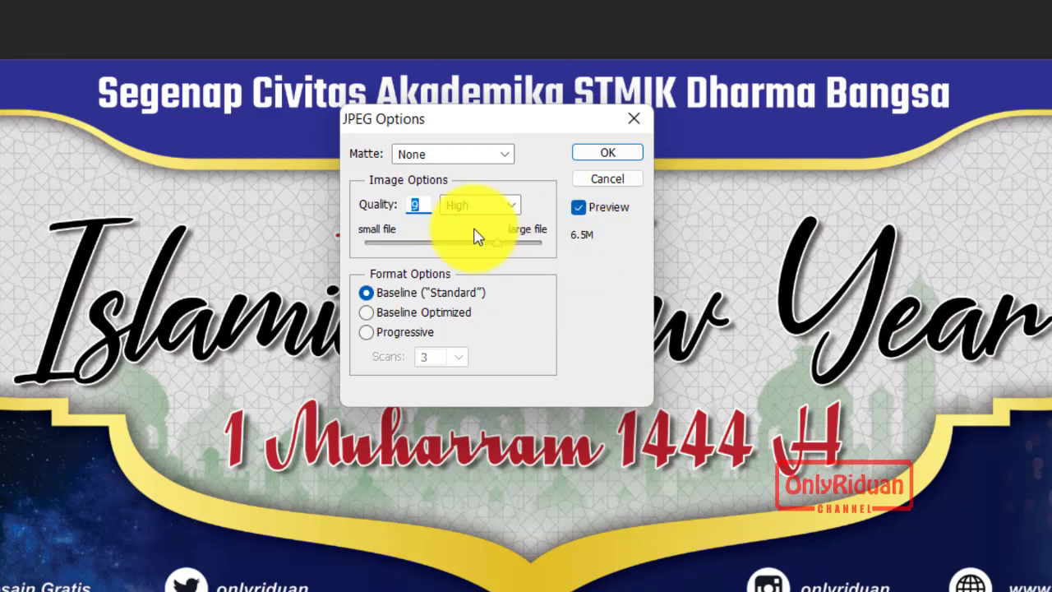
Set the JPEG quality to 11 (Maximum) and confirm the save.
{"action": "left_click_drag", "start_coordinate": [428, 211], "coordinate": [395, 214]}
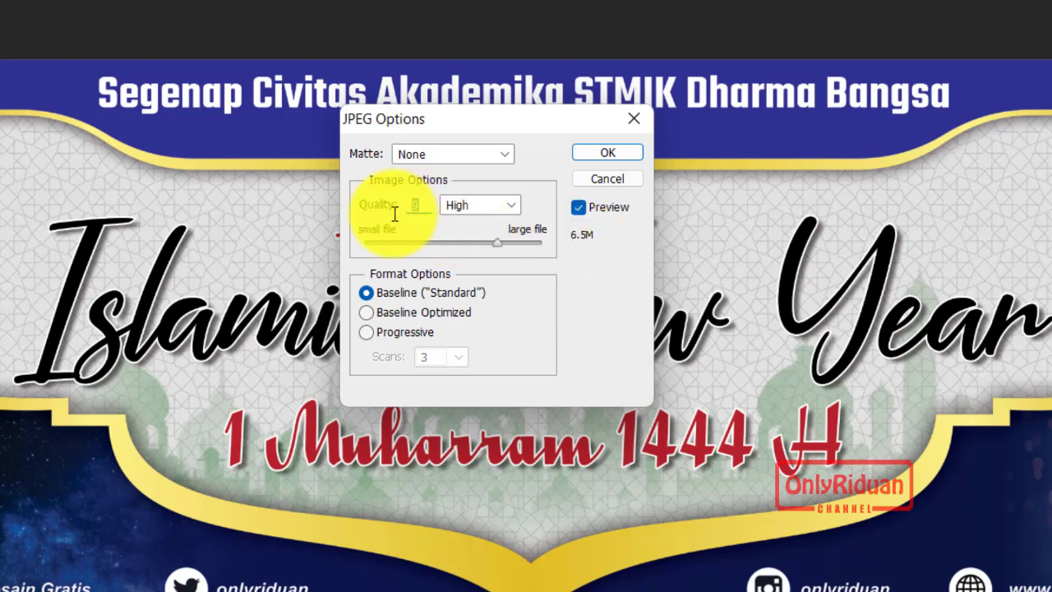
{"action": "type", "text": "12"}
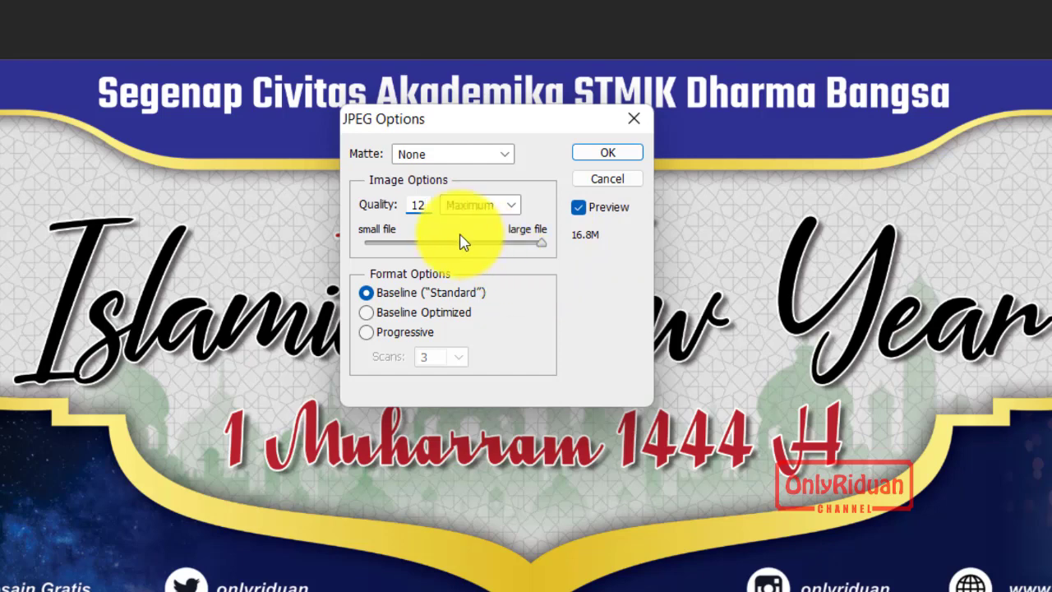
{"action": "key", "text": "BackSpace"}
{"action": "type", "text": "1"}
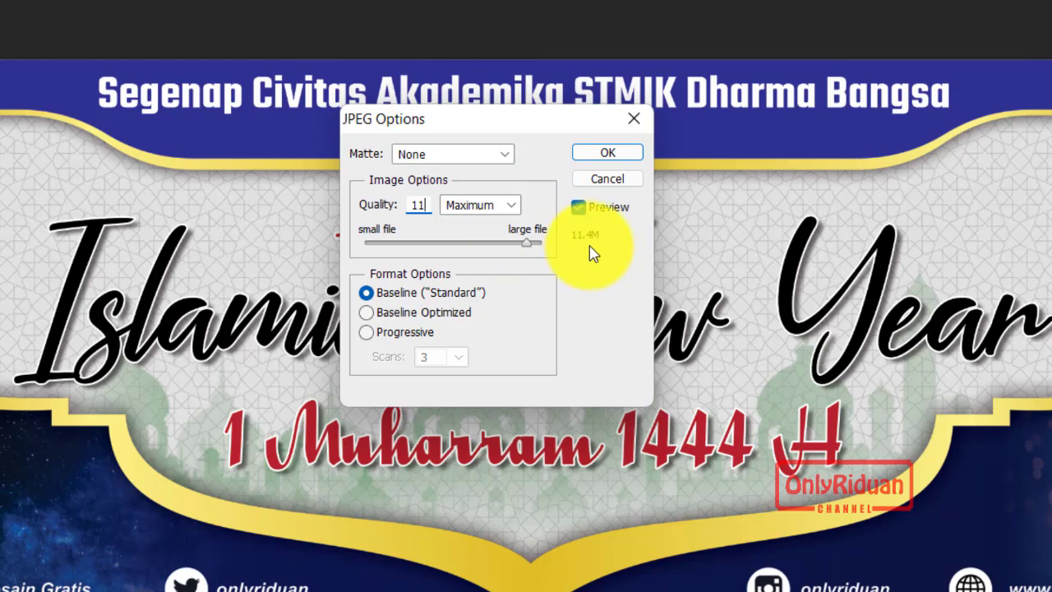
{"action": "left_click", "coordinate": [621, 155]}
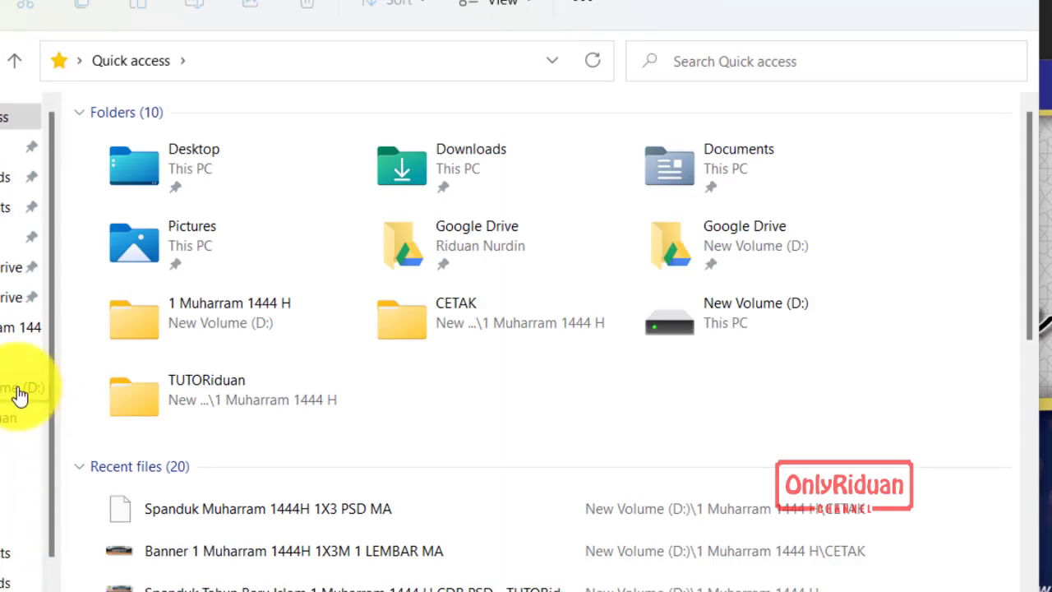
Browse to D: > 1 Muharram 1444 H > CETAK and select the Banner 1 JPEG.
{"action": "left_click", "coordinate": [18, 390]}
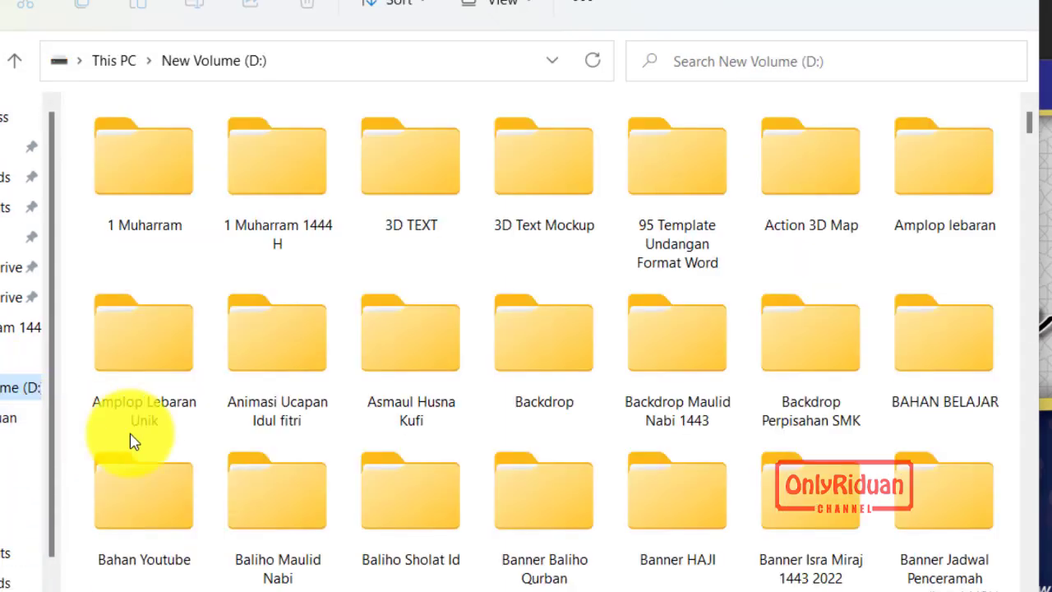
{"action": "double_click", "coordinate": [270, 164]}
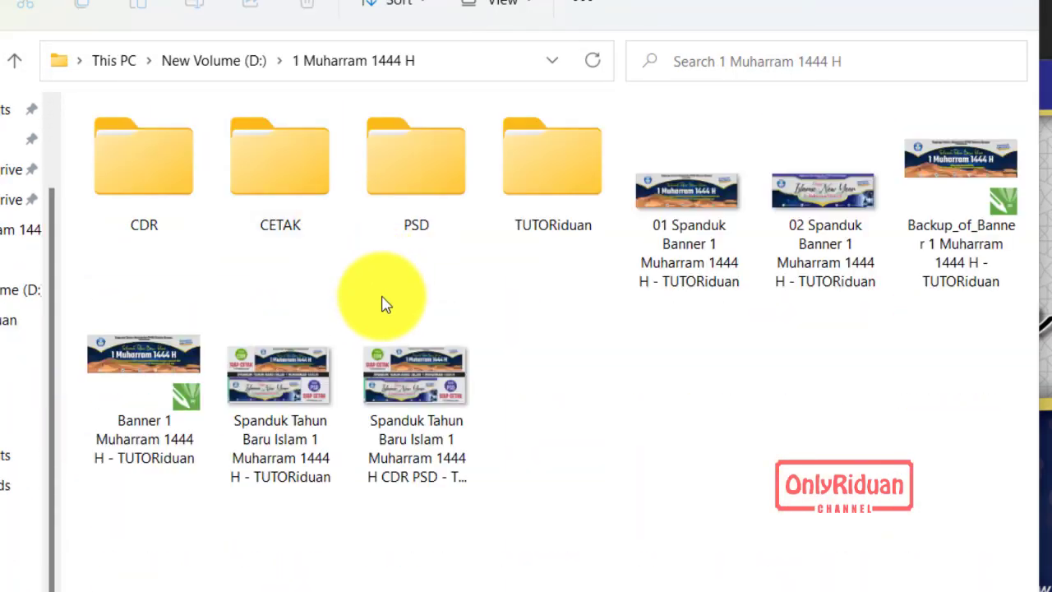
{"action": "double_click", "coordinate": [302, 184]}
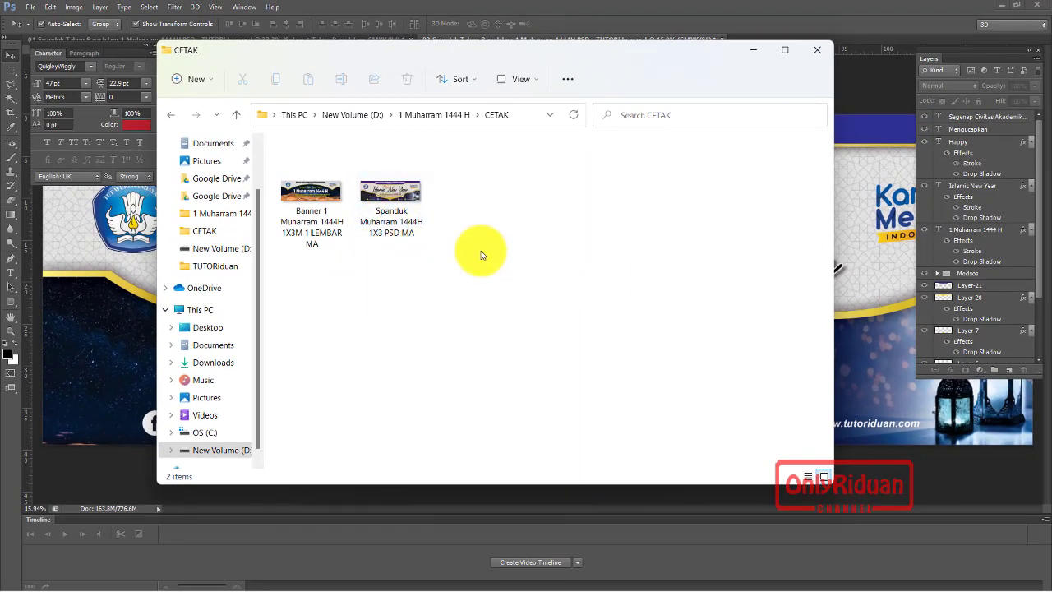
{"action": "left_click", "coordinate": [305, 169]}
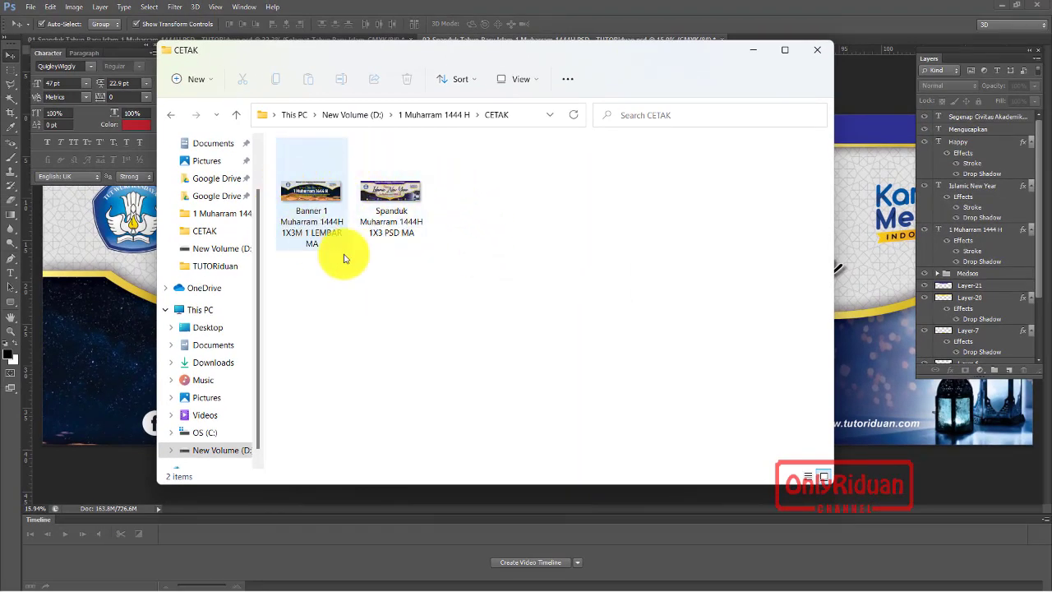